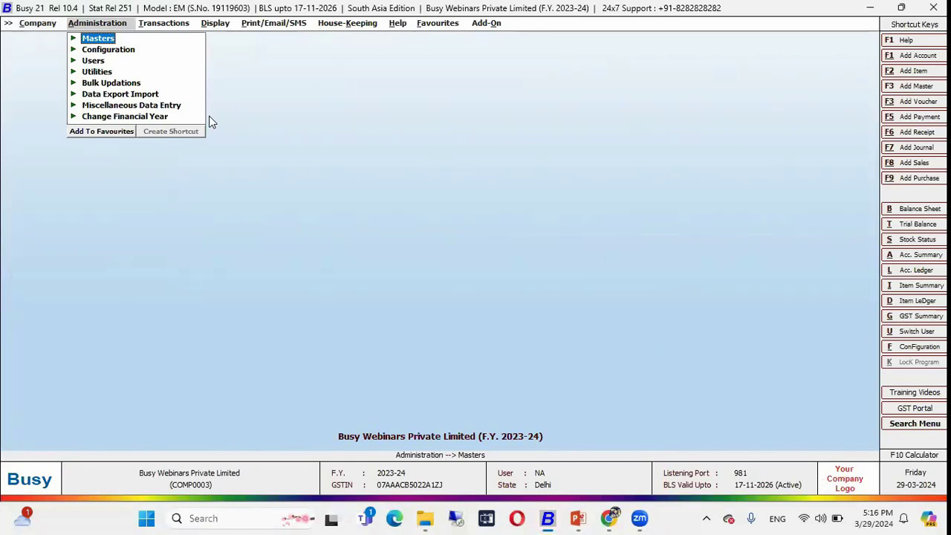
# - Open the Letters Text Configuration from the administration's configuration settings
pyautogui.press('Down')
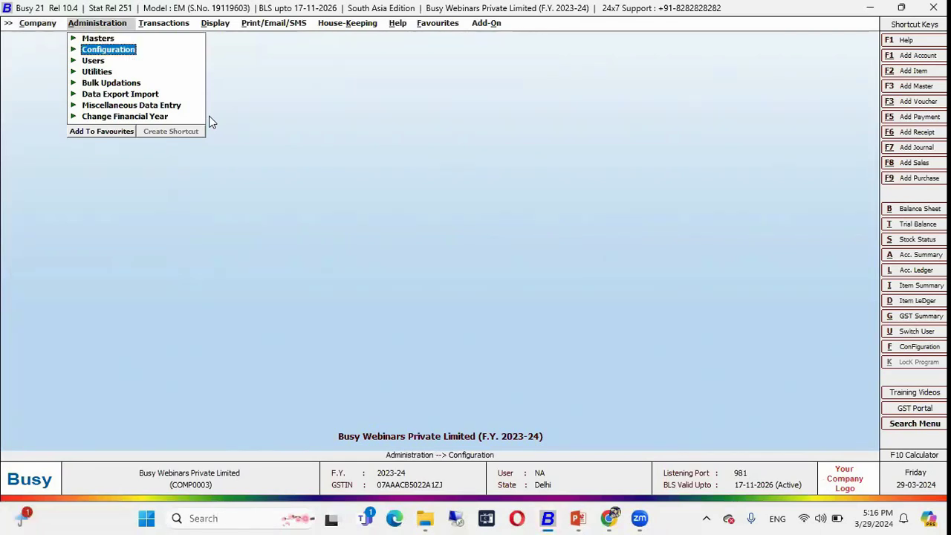
pyautogui.press('Return')
pyautogui.press('Down')
pyautogui.press('Down')
pyautogui.press('Down')
pyautogui.press('Down')
pyautogui.press('Down')
pyautogui.press('Down')
pyautogui.press('Down')
pyautogui.press('Down')
pyautogui.press('Down')
pyautogui.press('Down')
pyautogui.press('Down')
pyautogui.press('Down')
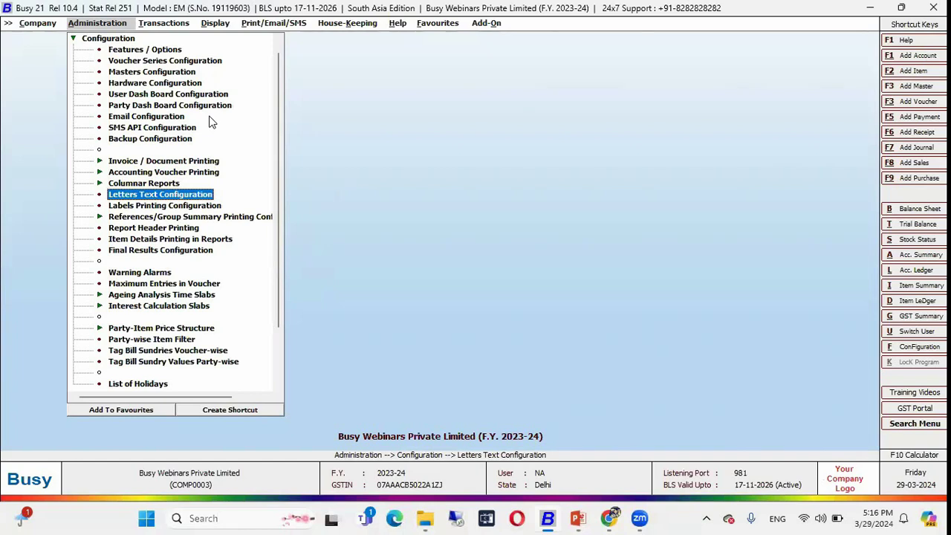
pyautogui.press('Return')
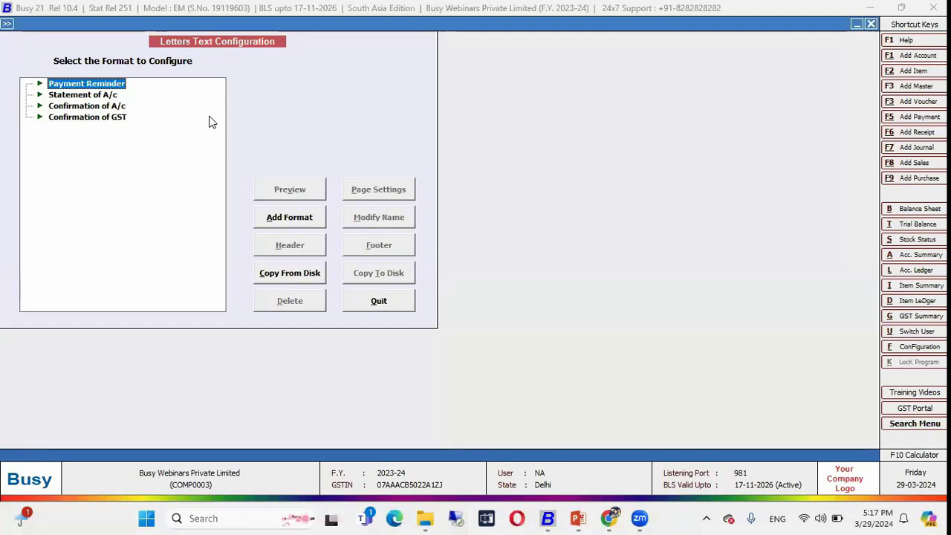
# - Add a new Payment Reminder letter format named PR01 and save it
pyautogui.click(295, 224)
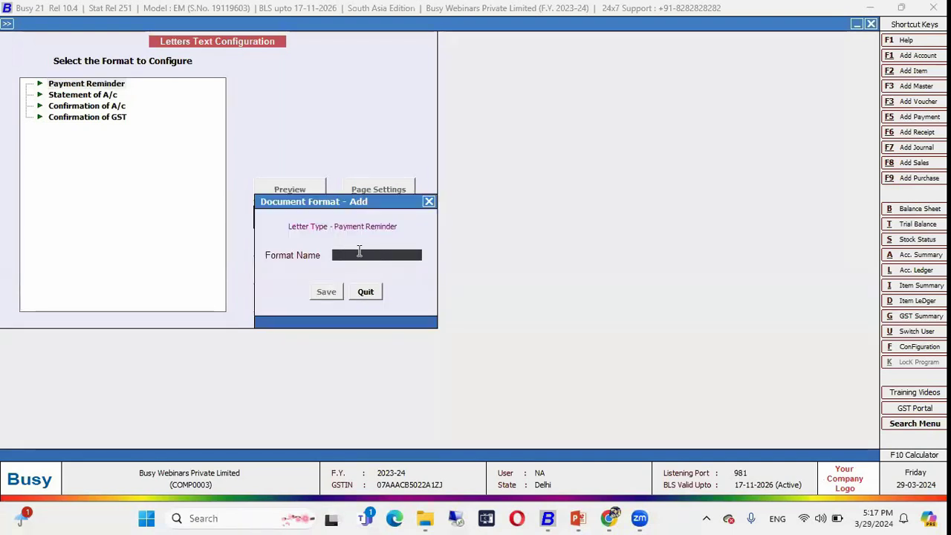
pyautogui.write('PR')
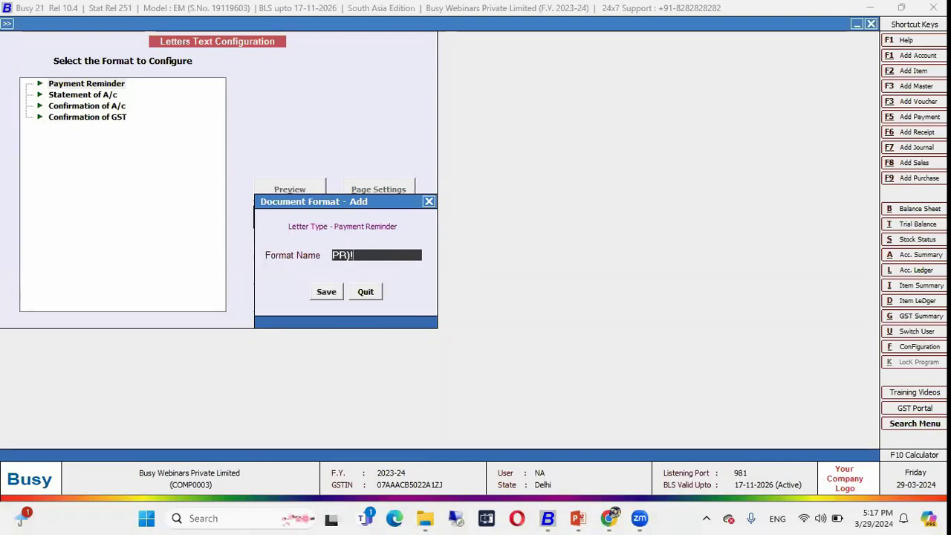
pyautogui.write('01')
pyautogui.press('Return')
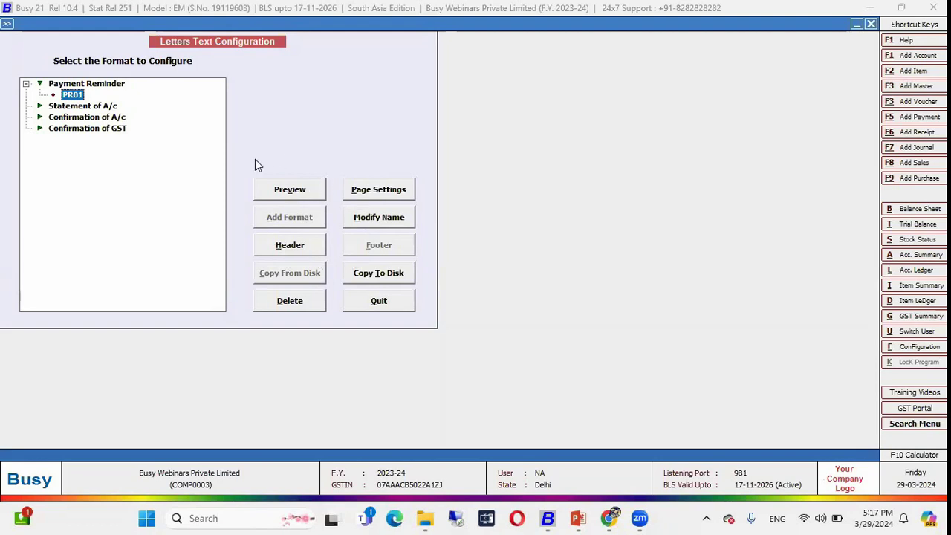
# - Preview the PR01 format, then look at its page settings and name entry, leaving each without saving changes
pyautogui.click(295, 192)
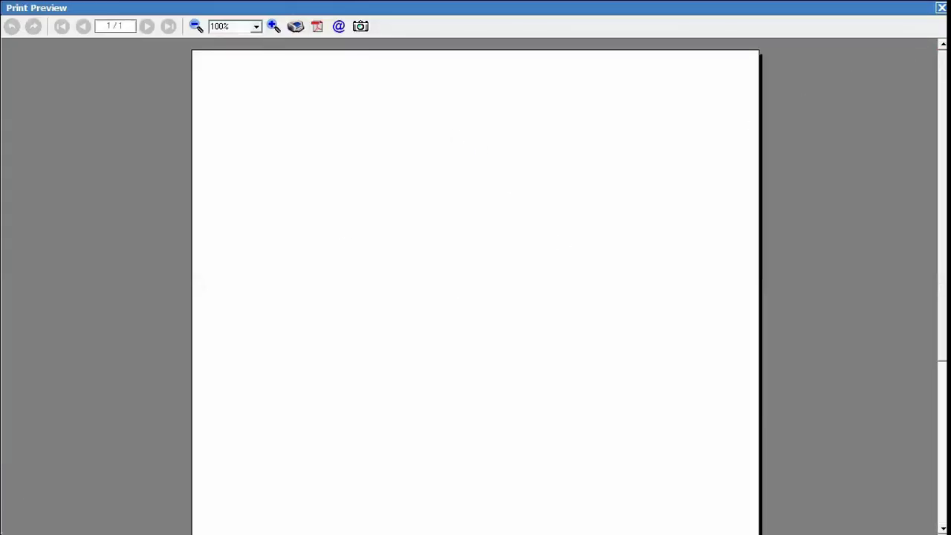
pyautogui.click(941, 7)
pyautogui.click(390, 192)
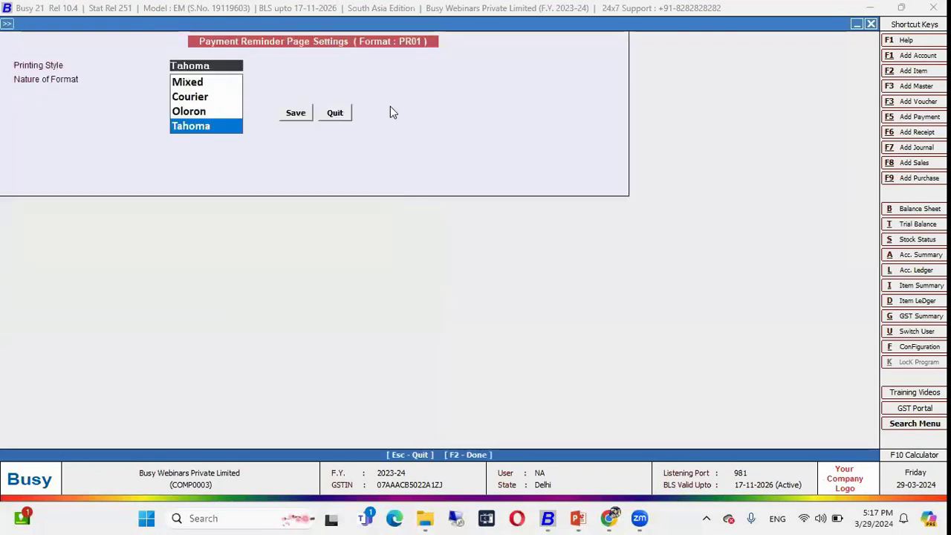
pyautogui.press('Return')
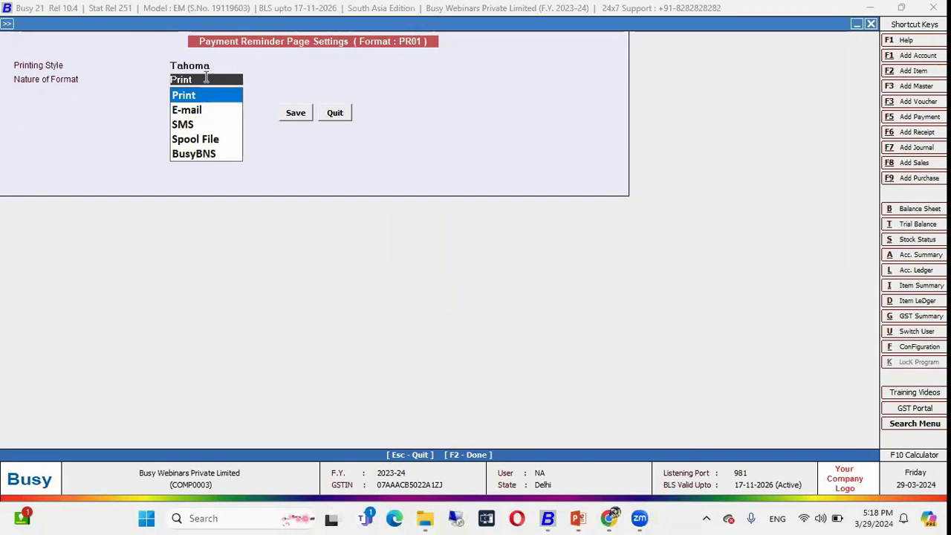
pyautogui.click(334, 115)
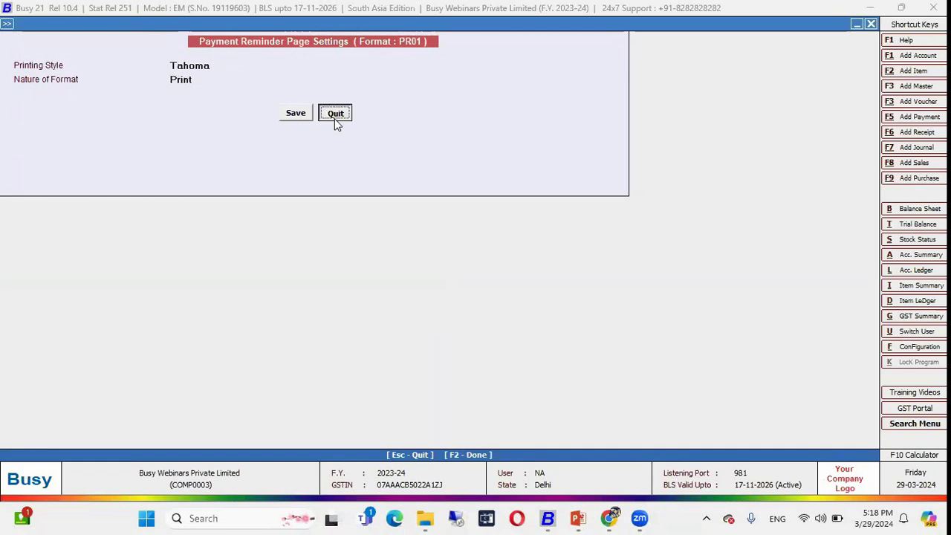
pyautogui.click(379, 218)
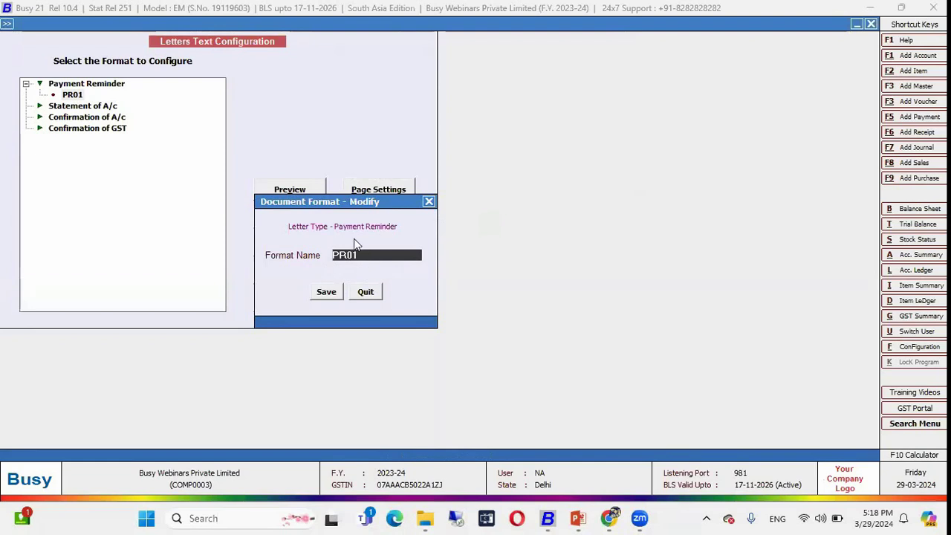
pyautogui.click(365, 293)
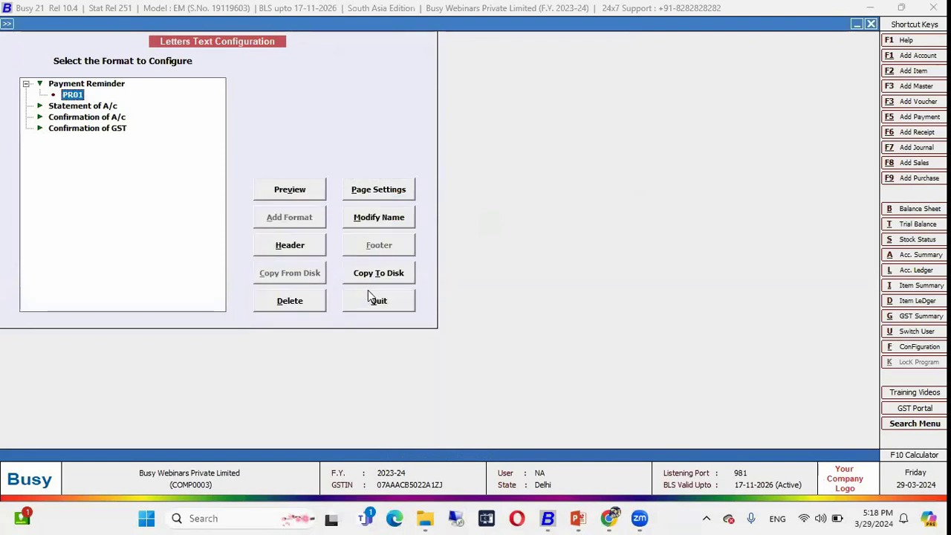
# - Open the header text of format PR01 and load the default payment reminder with the Only Due Bills detail level
pyautogui.click(295, 243)
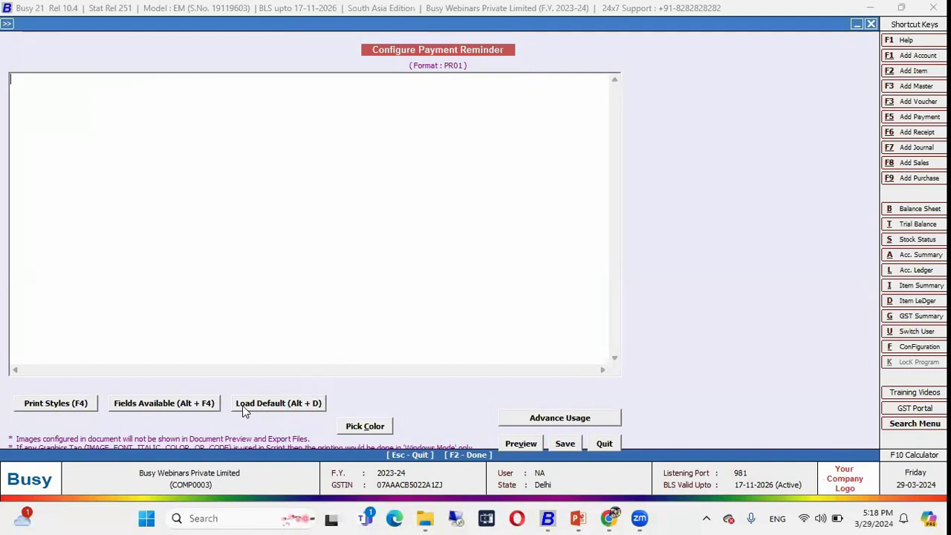
pyautogui.click(295, 413)
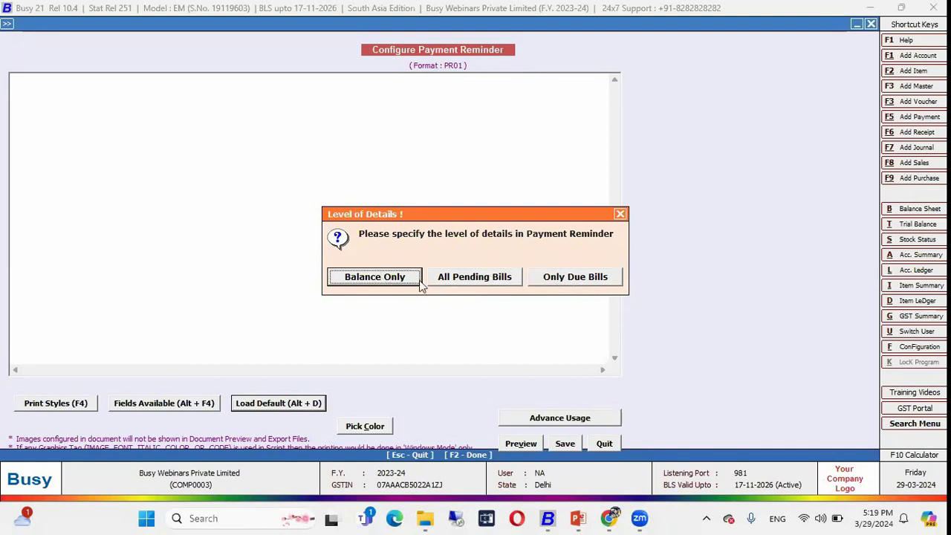
pyautogui.click(568, 279)
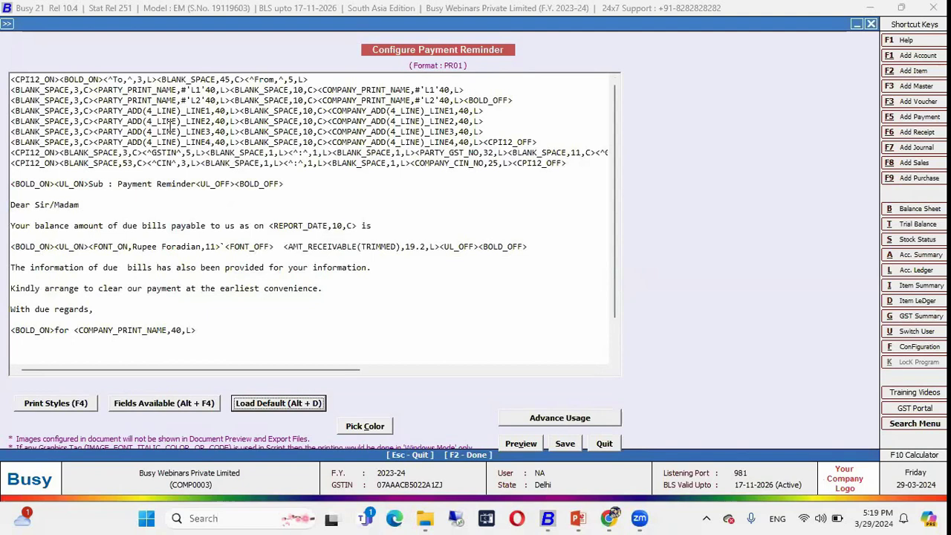
# - Check the loaded payment reminder letter in the print preview and return to its script
pyautogui.click(520, 446)
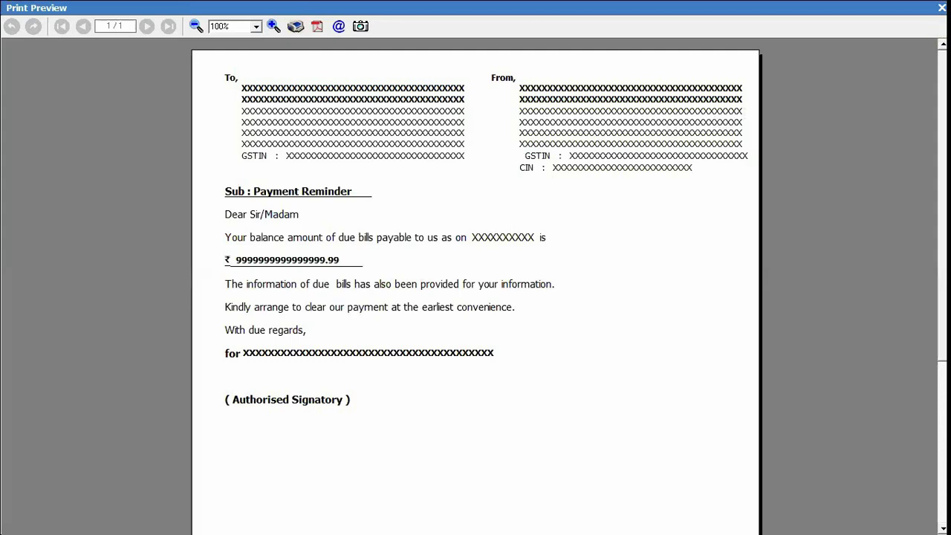
pyautogui.click(941, 7)
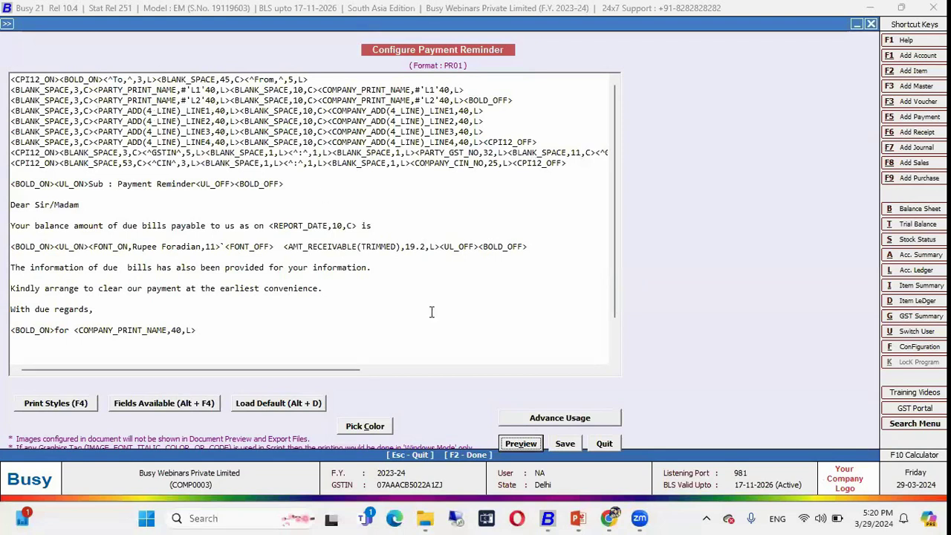
pyautogui.click(521, 444)
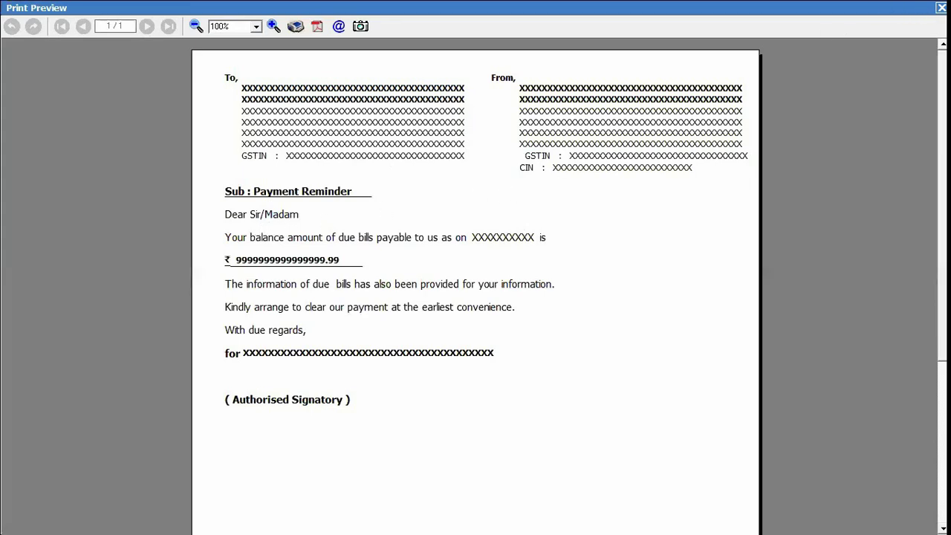
pyautogui.click(940, 7)
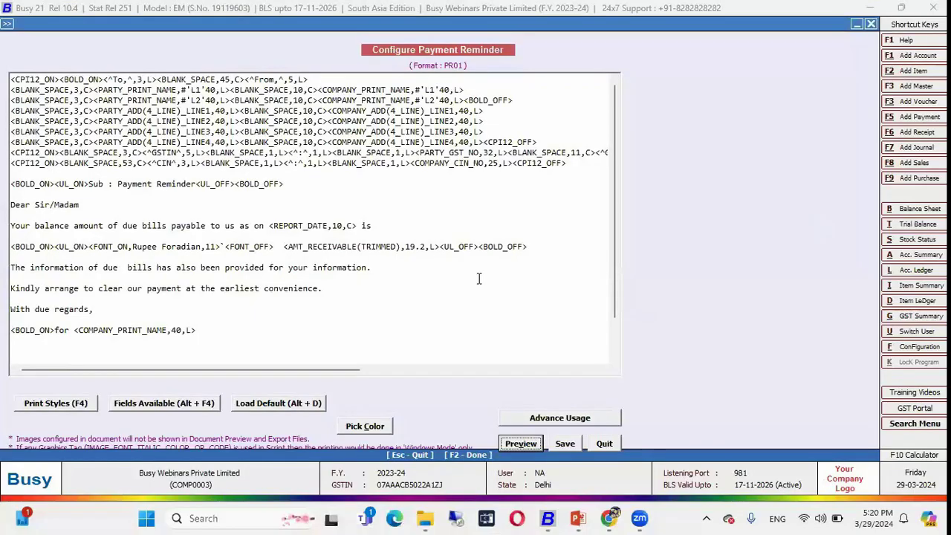
# - Replace the salutation "Dear Sir/Madam" with "Hi" and check the letter in the print preview
pyautogui.click(85, 204)
pyautogui.moveTo(85, 204); pyautogui.dragTo(10, 200)
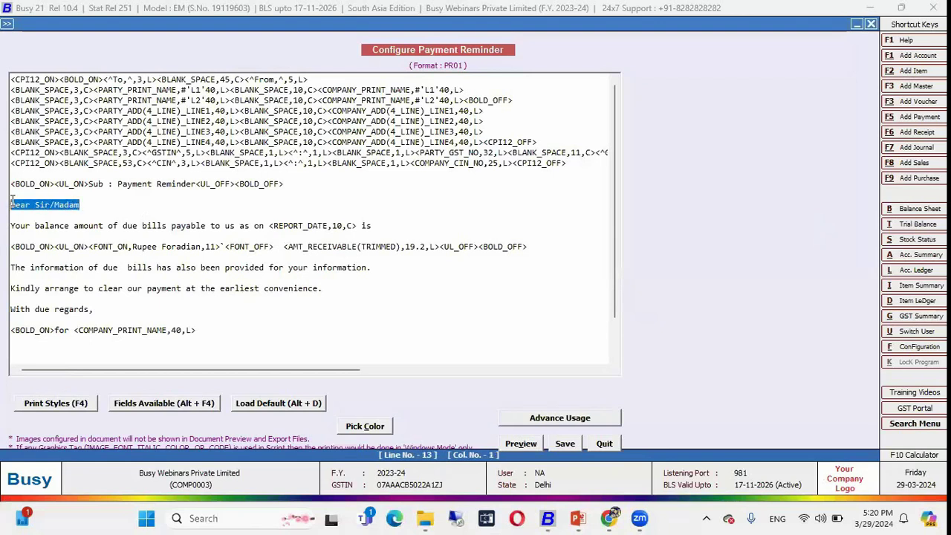
pyautogui.press('BackSpace')
pyautogui.write('Hi')
pyautogui.click(520, 444)
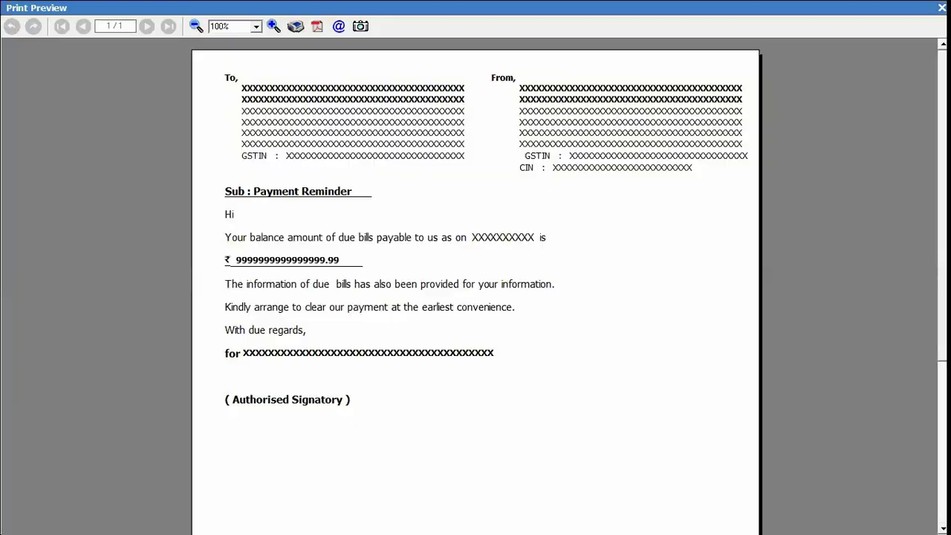
pyautogui.click(941, 8)
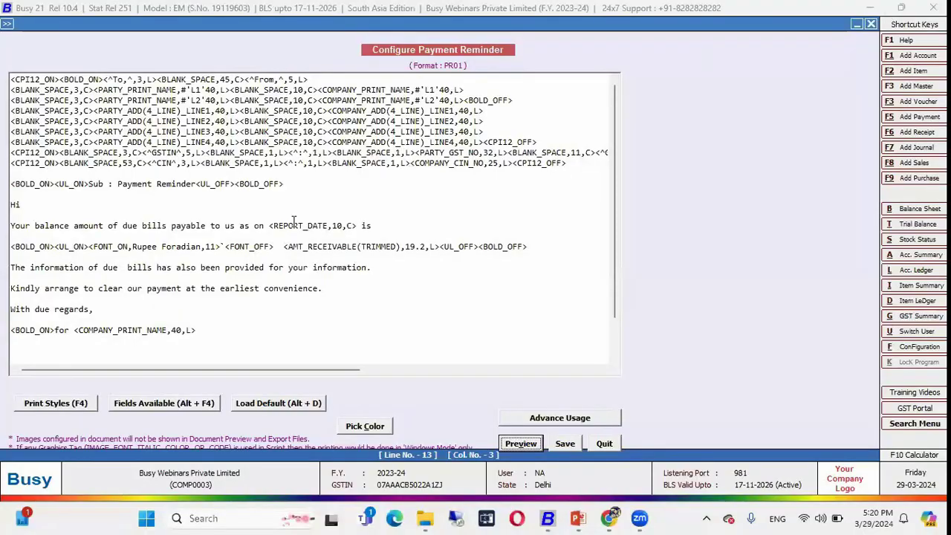
# - Insert "Dear Sir," before "Your balance amount of due bills" and check the letter in the print preview
pyautogui.click(19, 226)
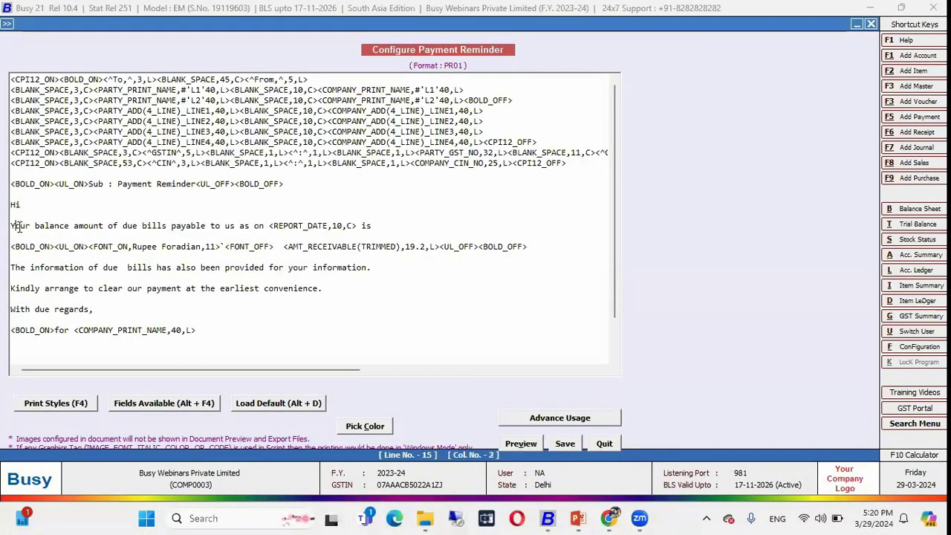
pyautogui.write('Dea')
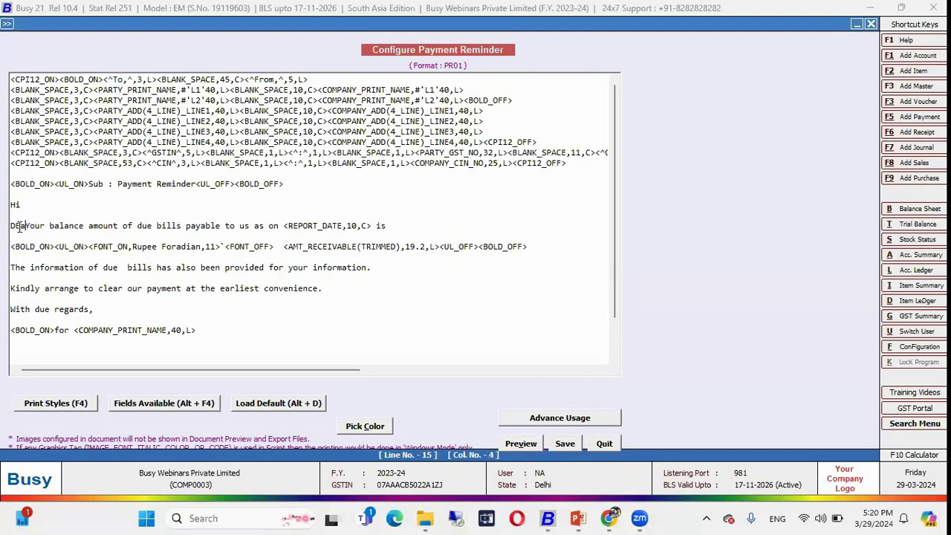
pyautogui.write('r Sir,')
pyautogui.click(521, 444)
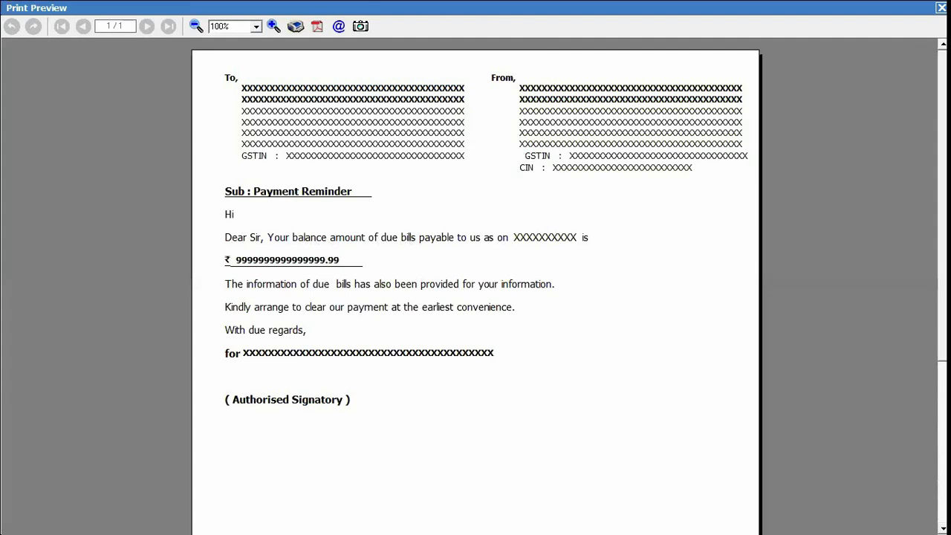
pyautogui.click(941, 7)
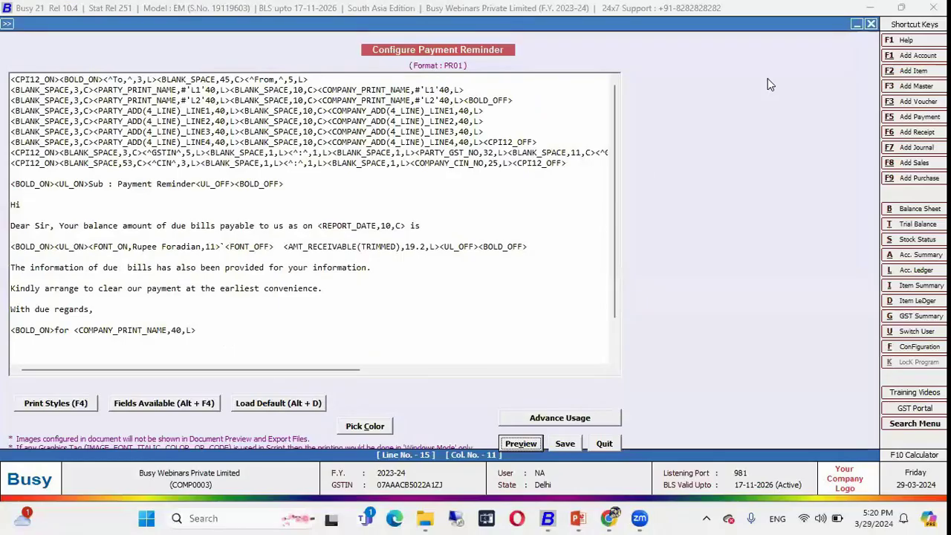
# - Open the letter's available fields and examine the field categories and the individual COMPANY fields
pyautogui.click(339, 225)
pyautogui.click(323, 225)
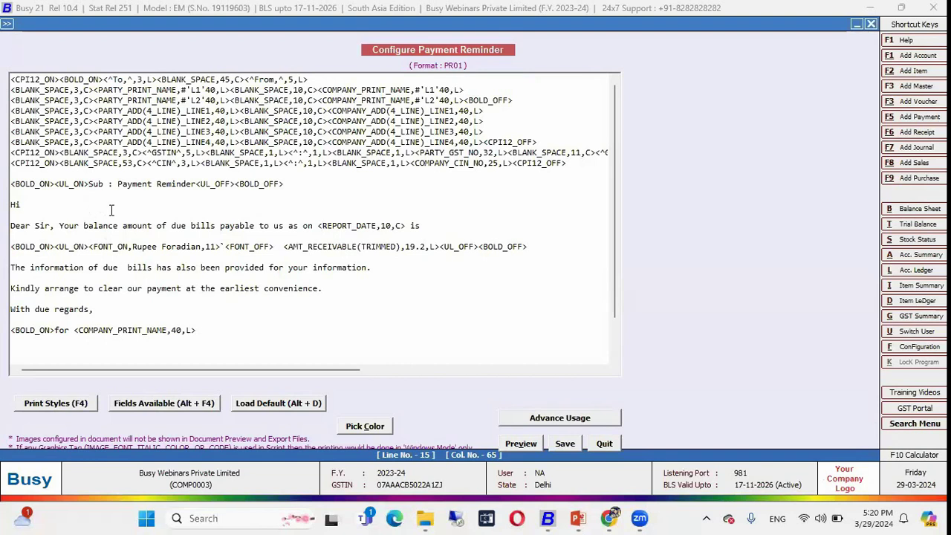
pyautogui.click(449, 230)
pyautogui.press('Left')
pyautogui.press('Left')
pyautogui.press('Left')
pyautogui.press('Left')
pyautogui.click(196, 407)
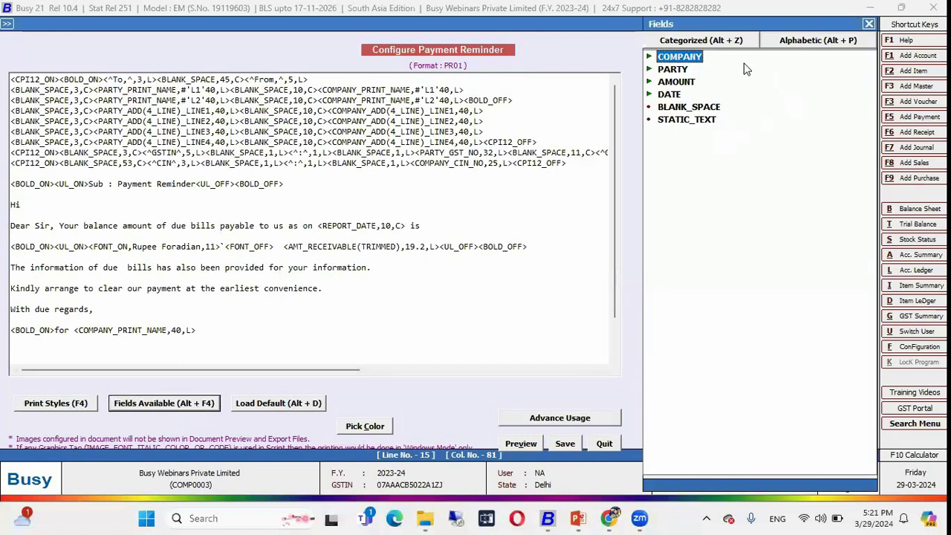
pyautogui.press('Right')
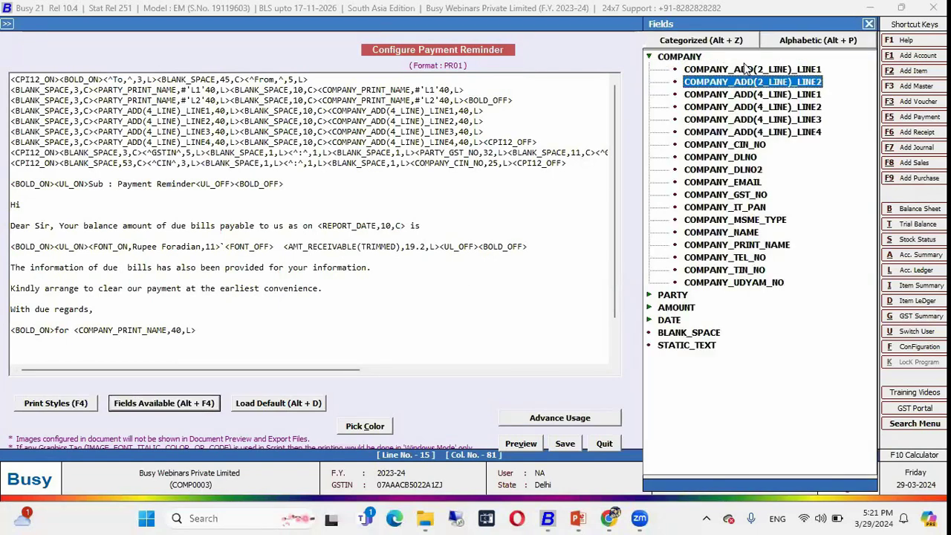
pyautogui.press('Left')
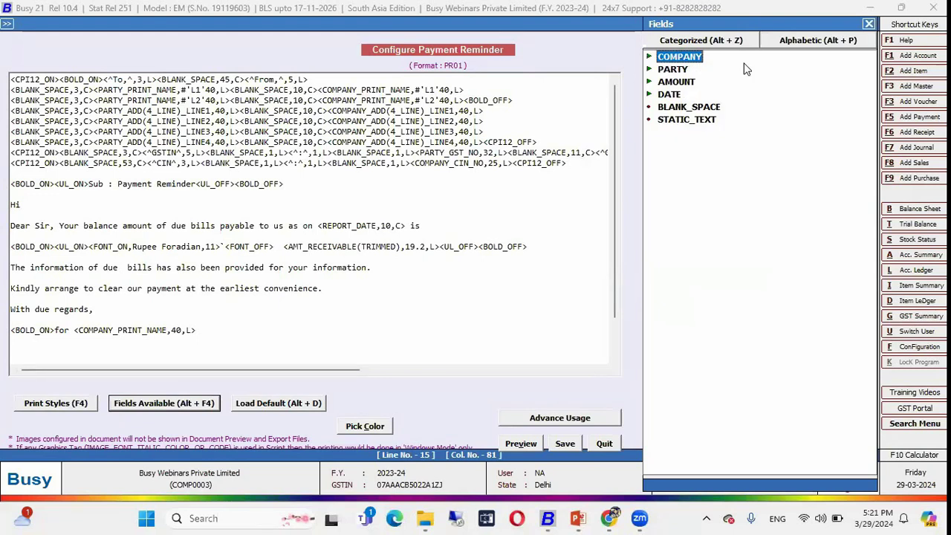
pyautogui.press('Down')
pyautogui.press('Down')
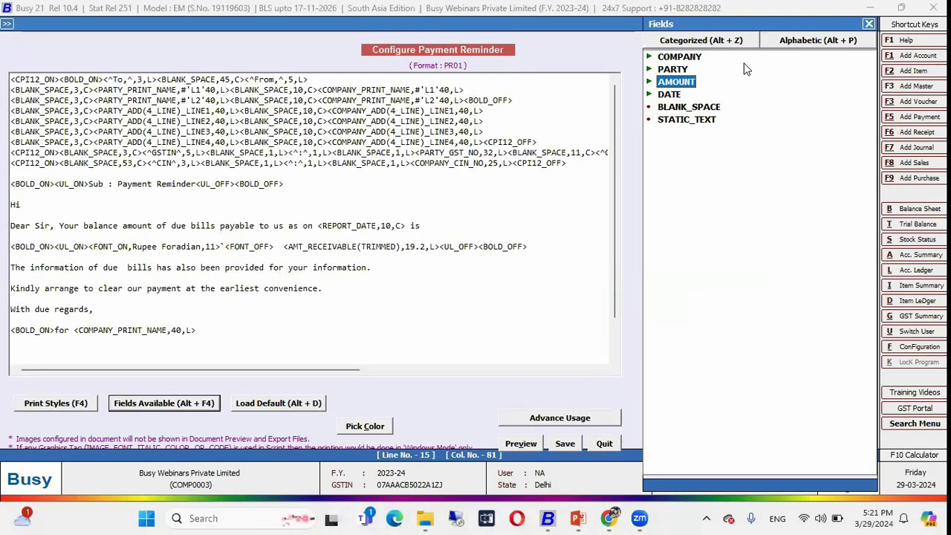
pyautogui.press('Down')
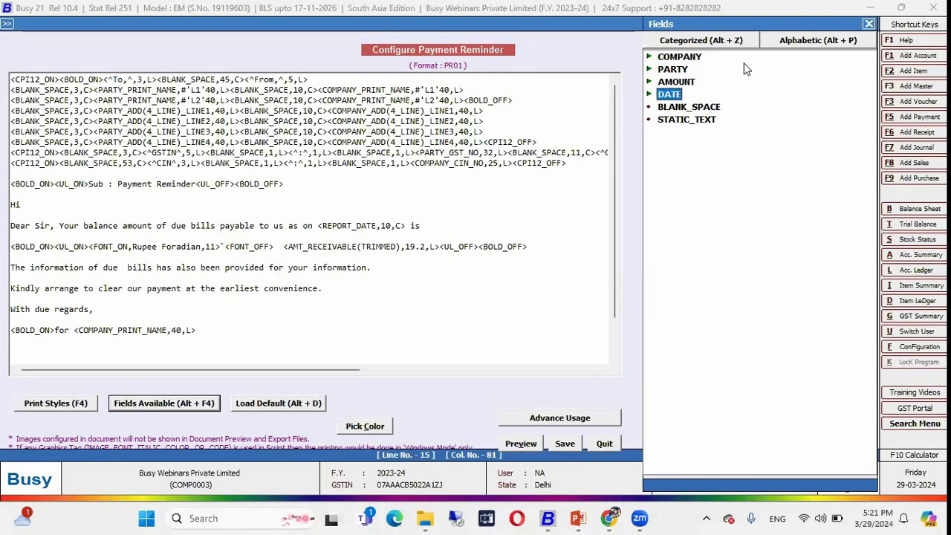
pyautogui.press('Down')
pyautogui.press('Up')
pyautogui.press('Up')
pyautogui.press('Up')
pyautogui.press('Up')
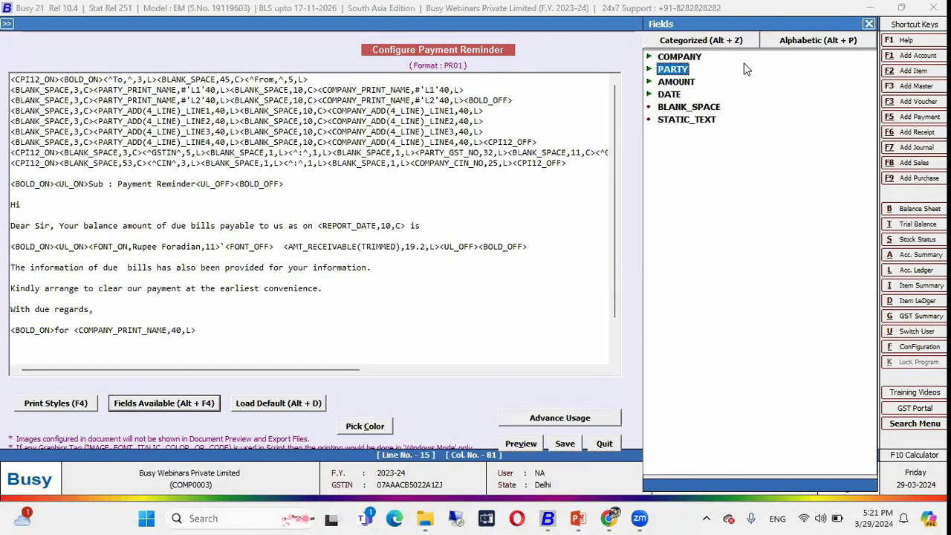
pyautogui.press('Right')
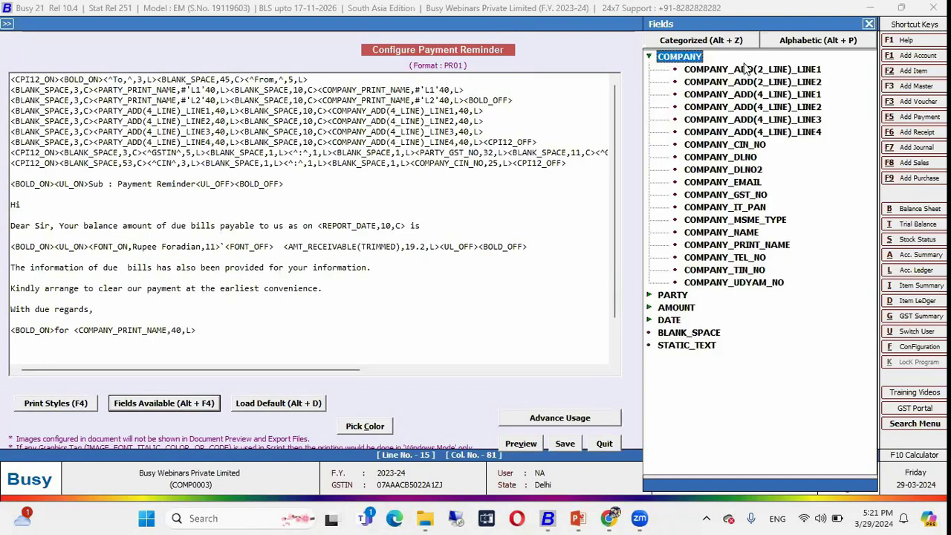
pyautogui.press('Down')
pyautogui.press('Down')
pyautogui.press('Down')
pyautogui.press('Down')
pyautogui.press('Down')
pyautogui.press('Down')
pyautogui.press('Down')
pyautogui.press('Down')
pyautogui.press('Down')
pyautogui.press('Down')
pyautogui.press('Down')
pyautogui.press('Down')
pyautogui.press('Down')
pyautogui.press('Down')
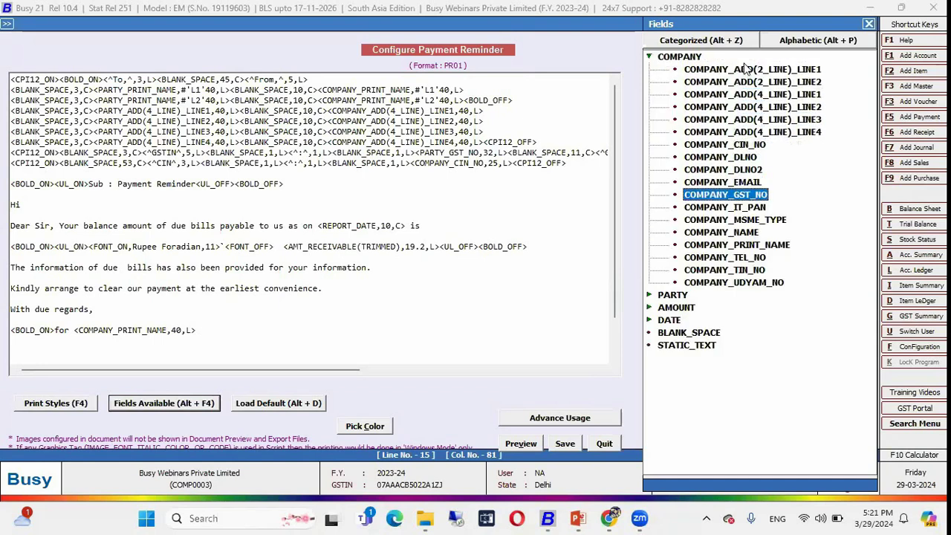
pyautogui.press('Up')
pyautogui.press('Down')
pyautogui.press('Down')
pyautogui.press('Down')
pyautogui.press('Down')
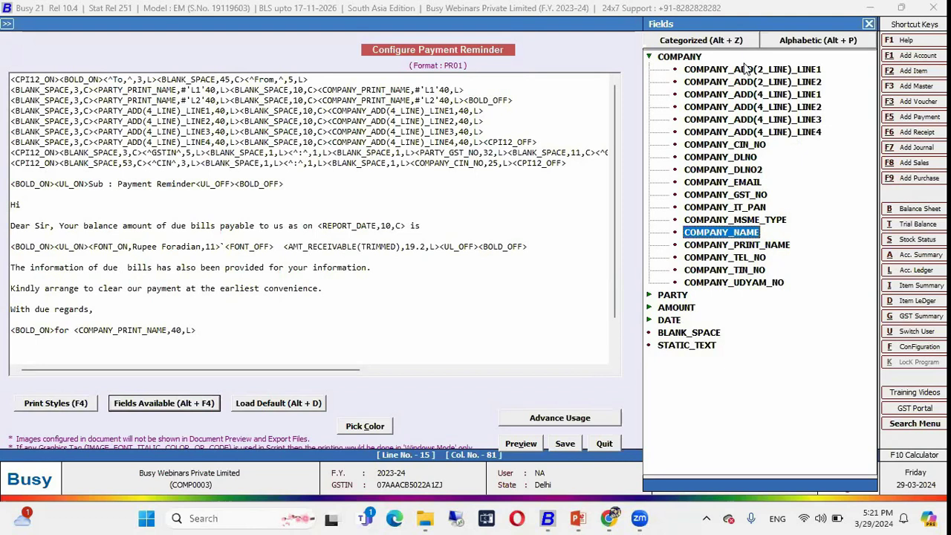
pyautogui.press('Up')
pyautogui.press('Up')
pyautogui.press('Up')
pyautogui.press('Up')
pyautogui.press('Up')
pyautogui.press('Up')
pyautogui.press('Up')
pyautogui.press('Up')
pyautogui.press('Up')
pyautogui.press('Up')
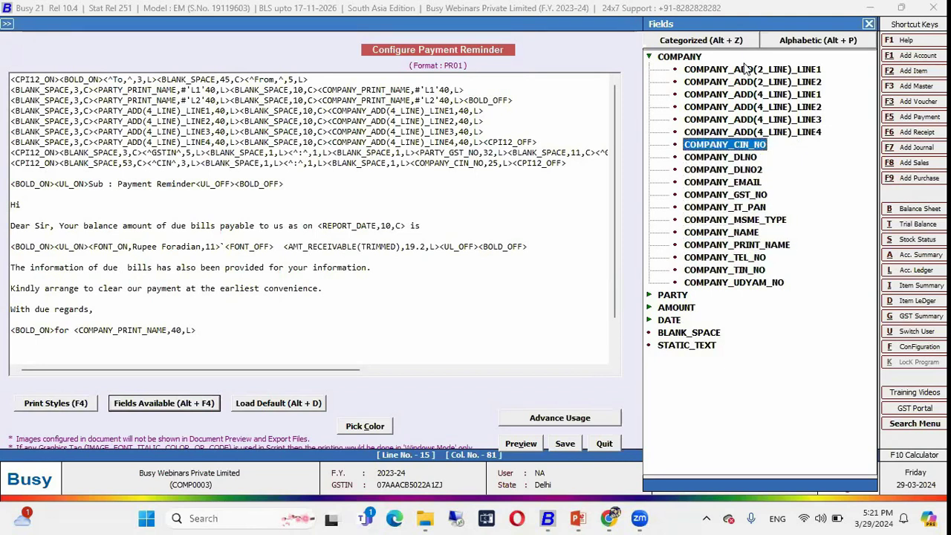
# - Search the alphabetical field list for "mobile", then close the list and quit the letter script
pyautogui.click(824, 41)
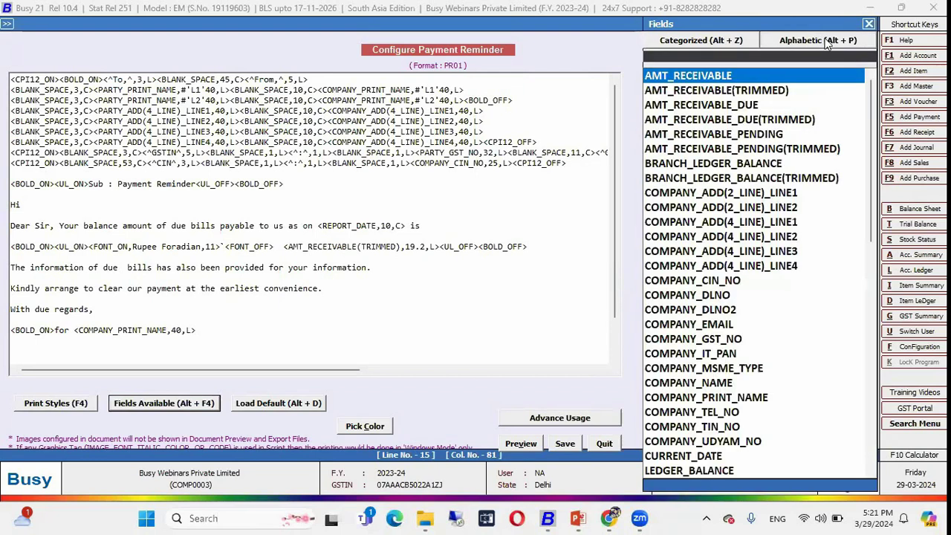
pyautogui.click(775, 59)
pyautogui.write('mobile')
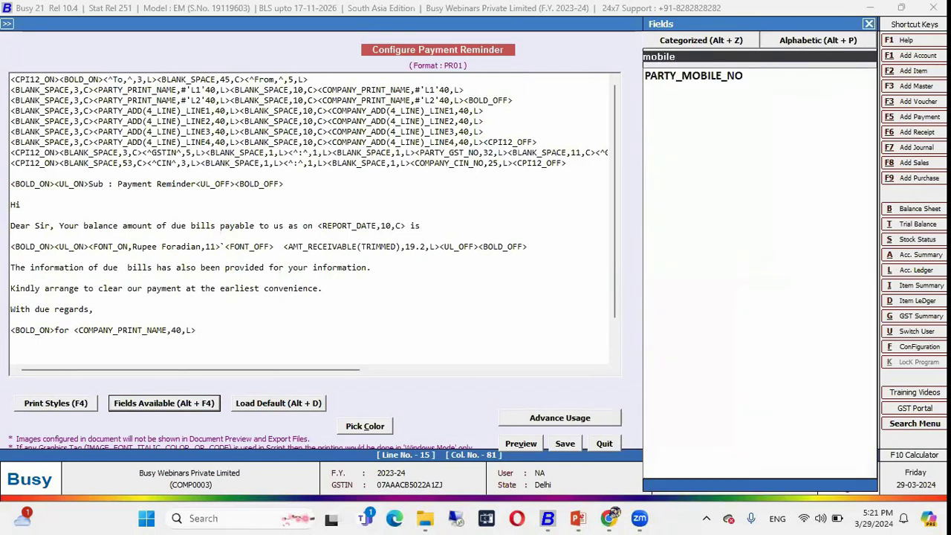
pyautogui.press('Down')
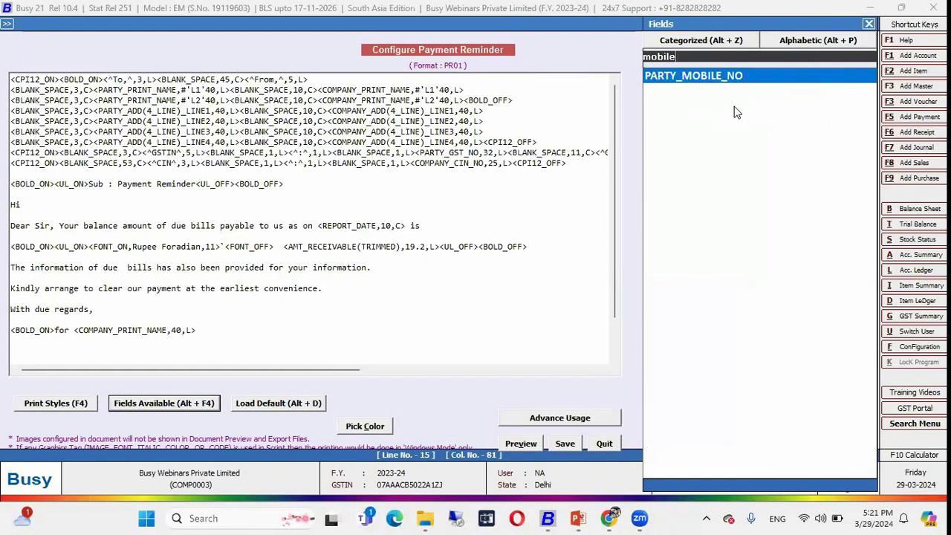
pyautogui.click(869, 23)
pyautogui.press('Escape')
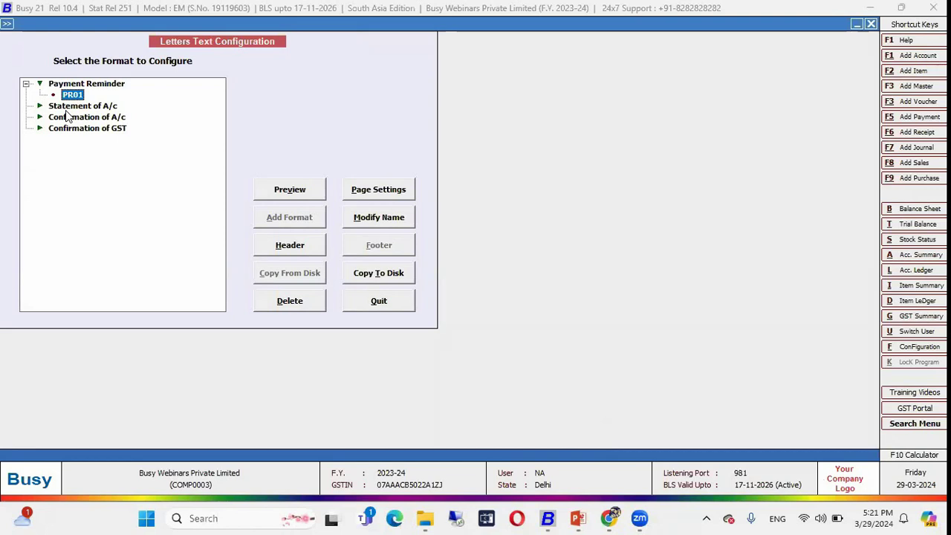
# - Reopen the header text of format PR01 and enter "Dear Sir," followed by a blank line
pyautogui.click(280, 251)
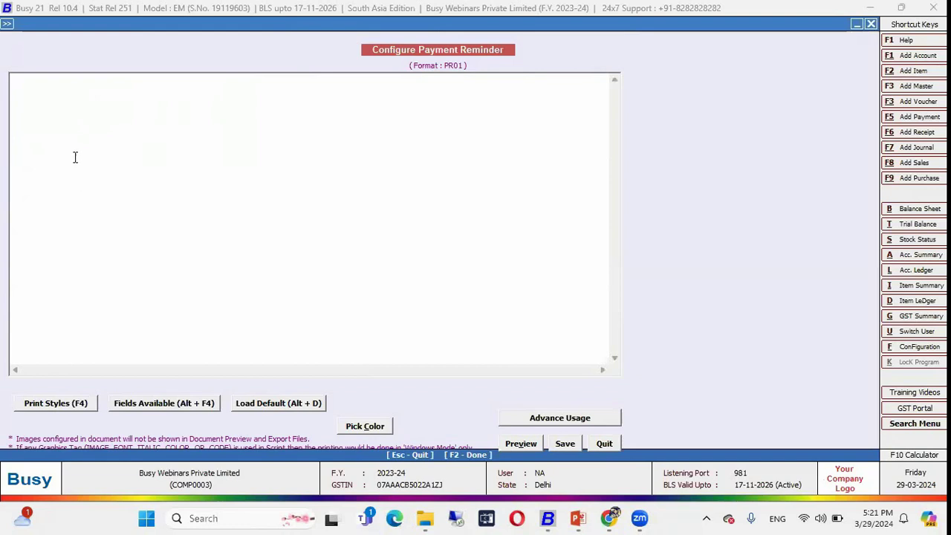
pyautogui.write('Dear Sir,')
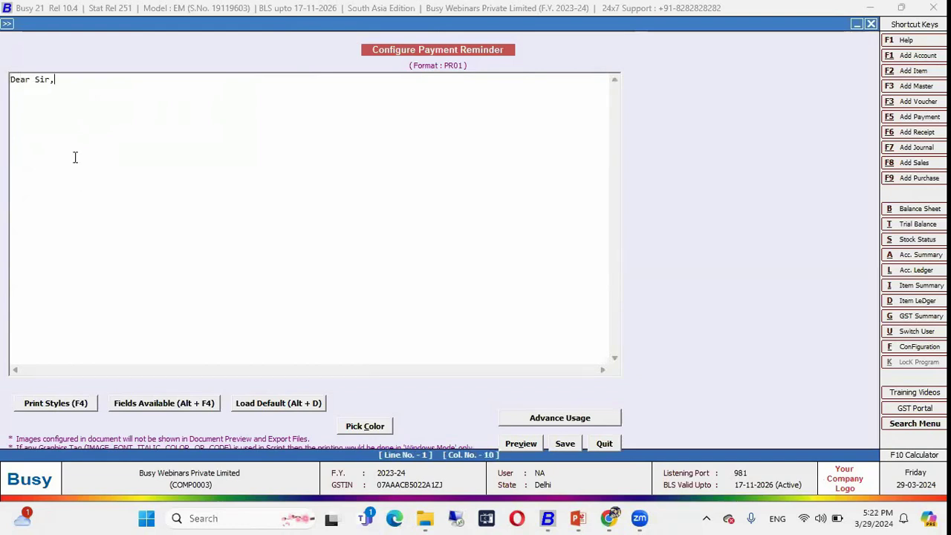
pyautogui.press('Return')
pyautogui.press('Return')
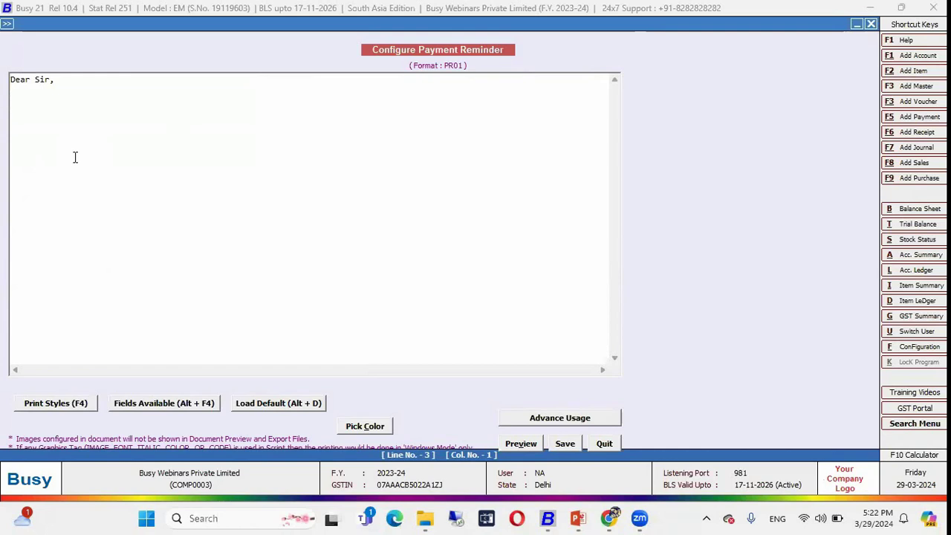
# - Insert the PARTY_NAME field from the PARTY category on the third line of the letter
pyautogui.hotkey('alt', 'F4')
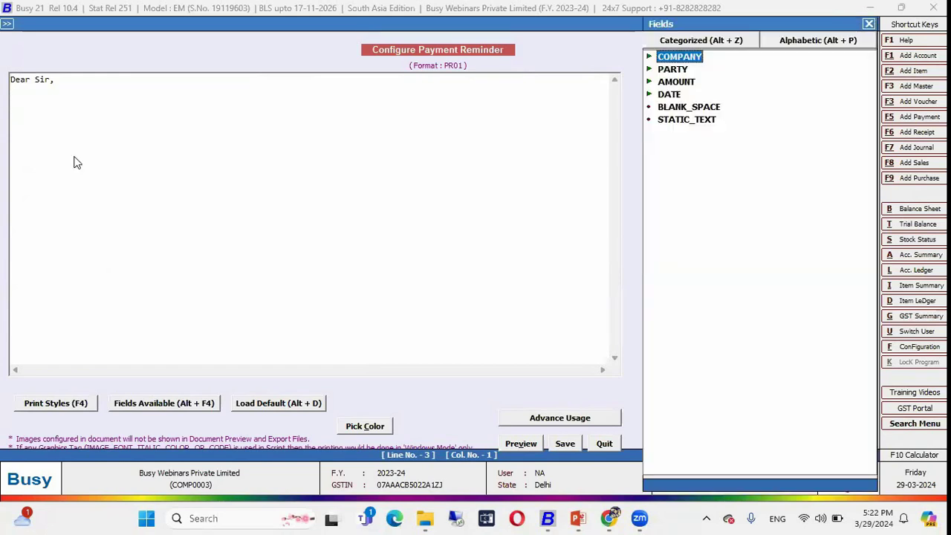
pyautogui.press('Right')
pyautogui.press('Down')
pyautogui.press('Down')
pyautogui.press('Down')
pyautogui.press('Down')
pyautogui.press('Down')
pyautogui.press('Down')
pyautogui.press('Down')
pyautogui.press('Down')
pyautogui.press('Down')
pyautogui.press('Down')
pyautogui.press('Down')
pyautogui.press('Down')
pyautogui.press('Down')
pyautogui.press('Down')
pyautogui.press('Down')
pyautogui.press('Down')
pyautogui.press('Down')
pyautogui.press('Down')
pyautogui.press('Down')
pyautogui.press('Right')
pyautogui.press('Down')
pyautogui.press('Down')
pyautogui.press('Down')
pyautogui.press('Down')
pyautogui.press('Down')
pyautogui.press('Down')
pyautogui.press('Down')
pyautogui.press('Down')
pyautogui.press('Down')
pyautogui.press('Down')
pyautogui.press('Down')
pyautogui.press('Down')
pyautogui.press('Down')
pyautogui.press('Down')
pyautogui.press('Down')
pyautogui.press('Down')
pyautogui.press('Down')
pyautogui.press('Down')
pyautogui.press('Return')
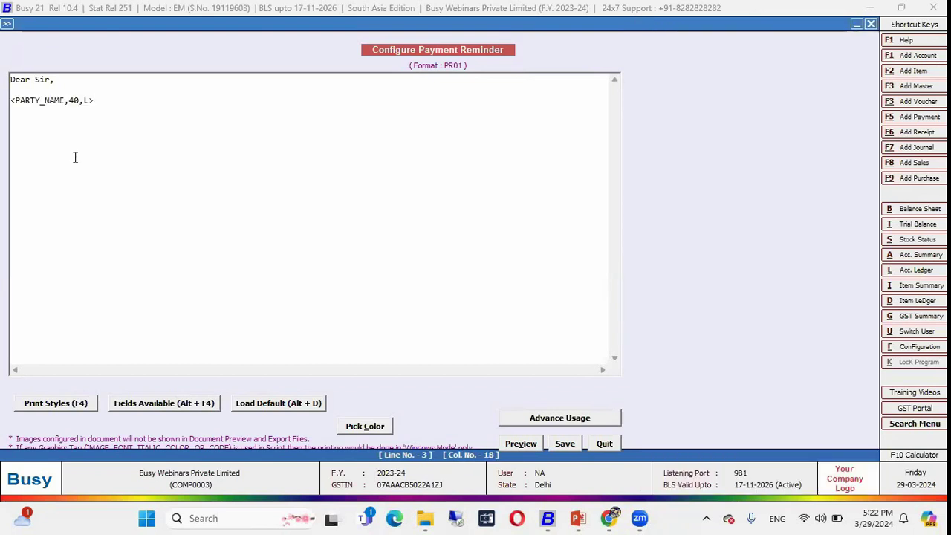
# - Insert the PARTY_STATE field directly after the party name field and start a new line
pyautogui.hotkey('alt', 'F4')
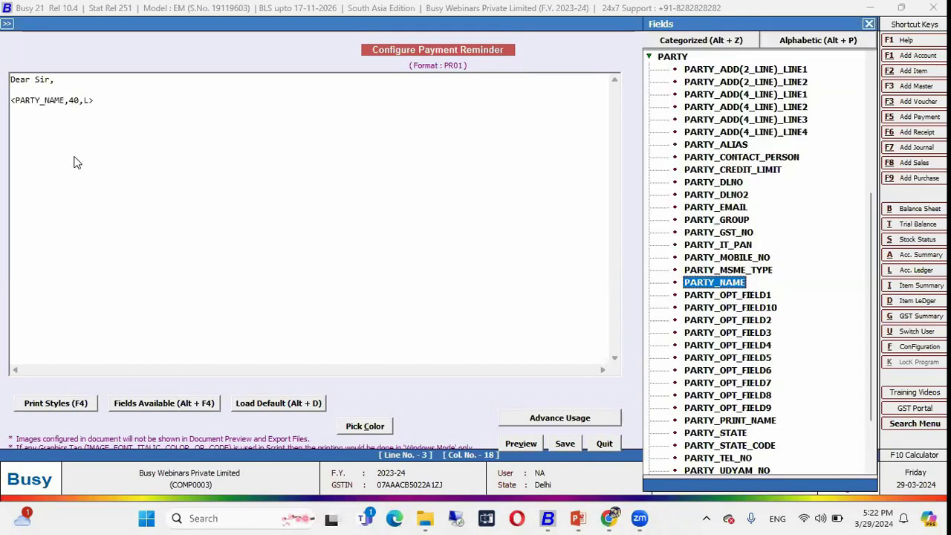
pyautogui.press('Down')
pyautogui.press('Down')
pyautogui.press('Down')
pyautogui.press('Down')
pyautogui.press('Down')
pyautogui.press('Down')
pyautogui.press('Down')
pyautogui.press('Down')
pyautogui.press('Down')
pyautogui.press('Down')
pyautogui.press('Down')
pyautogui.press('Down')
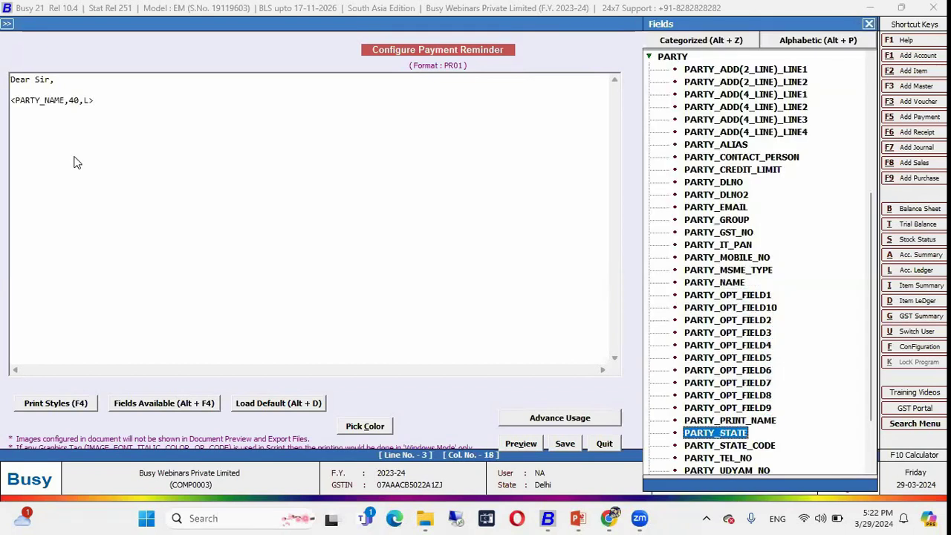
pyautogui.press('Return')
pyautogui.press('Return')
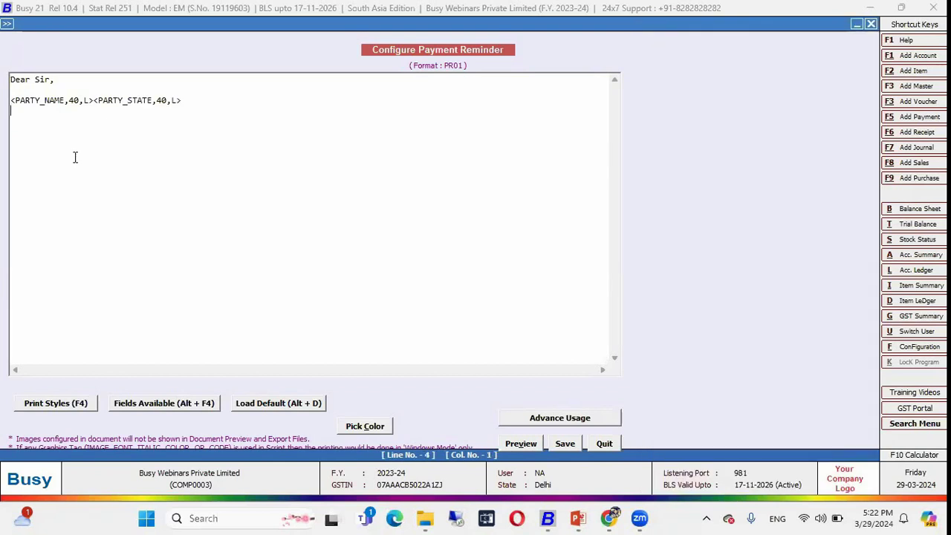
# - Check the self-written letter in the print preview and leave the letters text configuration
pyautogui.click(526, 442)
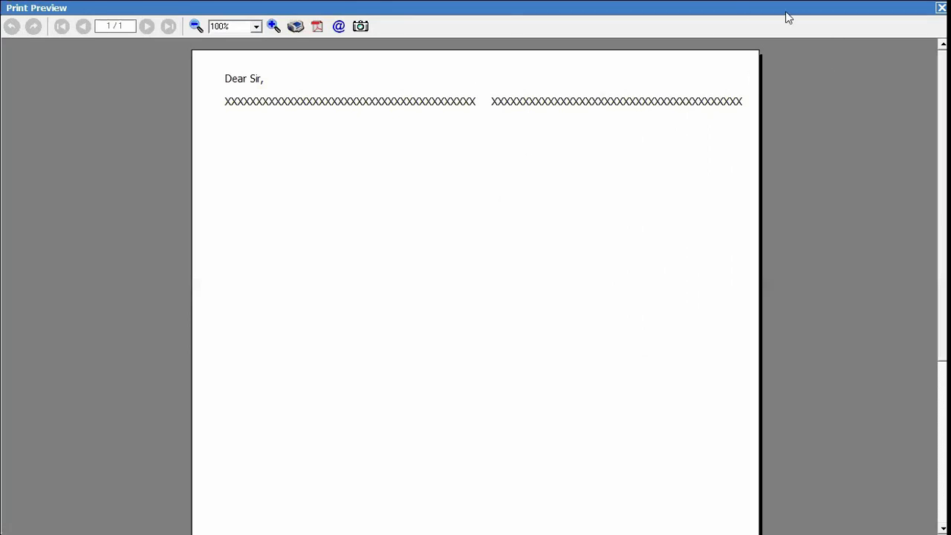
pyautogui.press('Escape')
pyautogui.press('Escape')
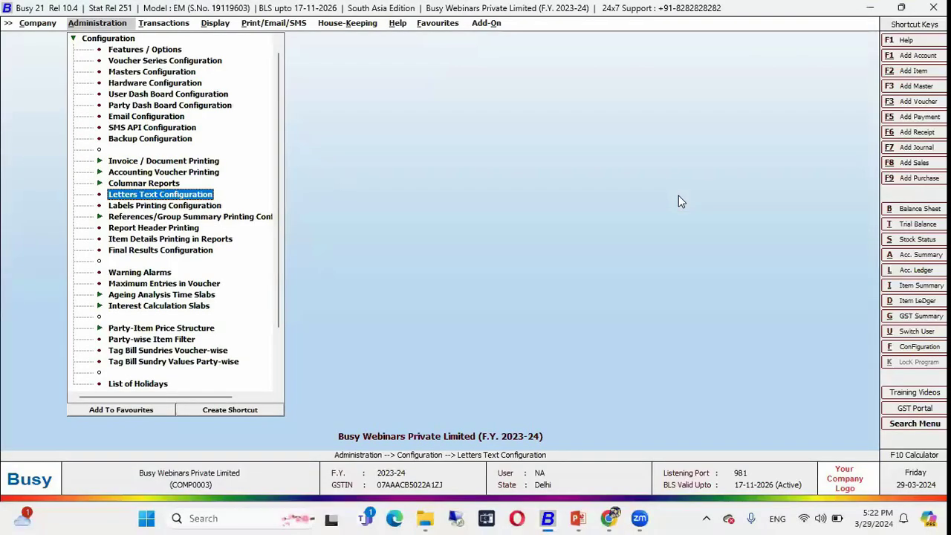
pyautogui.press('Escape')
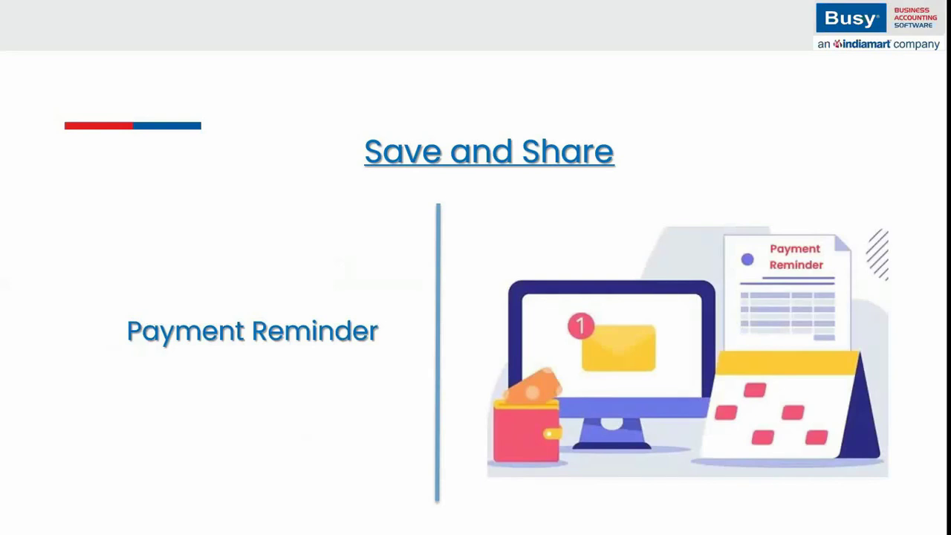
# - Switch from the slide show to Busy and open the Bills Receivable report under Outstanding Analysis for all accounts
pyautogui.hotkey('alt', 'Tab')
pyautogui.press('Tab')
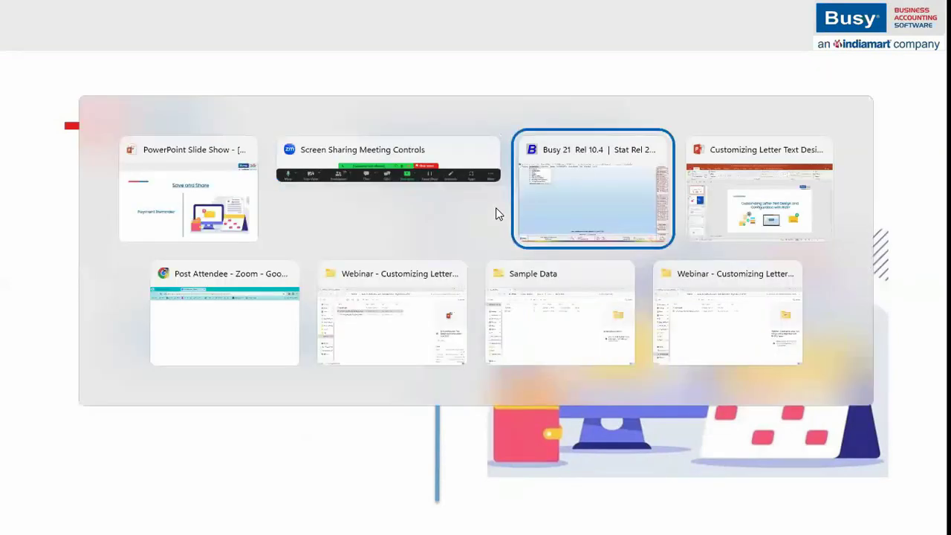
pyautogui.press('Right')
pyautogui.press('Right')
pyautogui.press('Down')
pyautogui.press('Down')
pyautogui.press('Down')
pyautogui.press('Down')
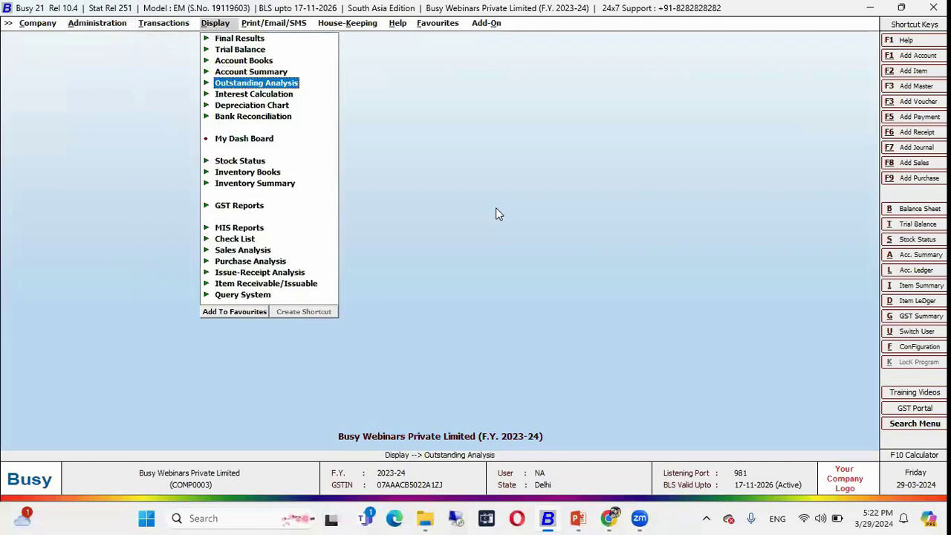
pyautogui.press('Return')
pyautogui.press('Down')
pyautogui.press('Down')
pyautogui.press('Up')
pyautogui.press('Return')
pyautogui.press('Right')
pyautogui.press('Right')
pyautogui.press('Right')
pyautogui.press('Return')
pyautogui.press('Return')
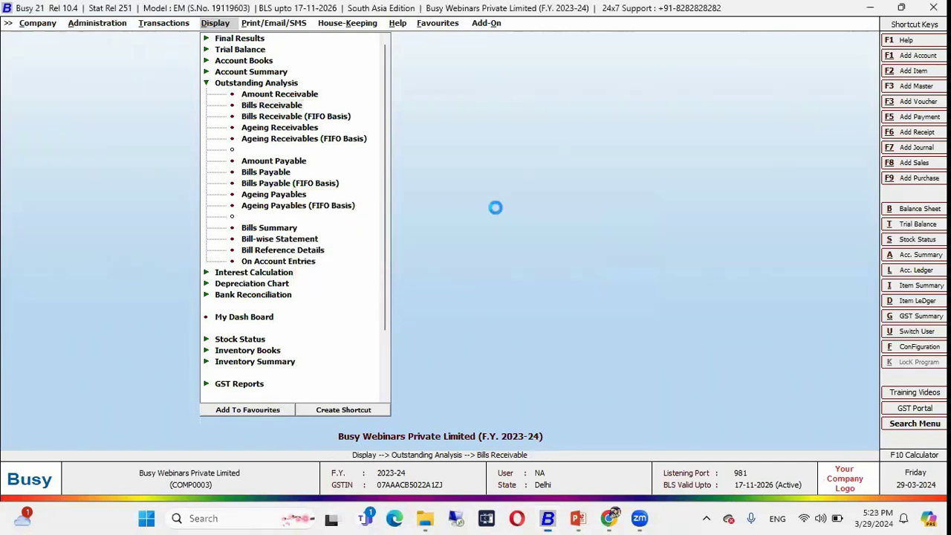
# - Show the Bills Receivable report for due entries, with the ending date and bills status date set to 29-03-2024
pyautogui.press('Return')
pyautogui.press('Up')
pyautogui.press('Return')
pyautogui.press('Return')
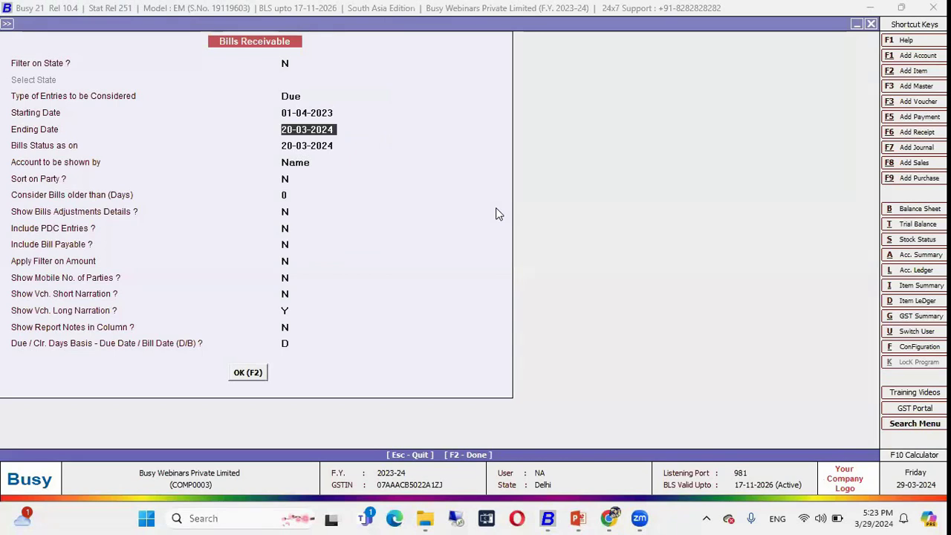
pyautogui.write('29.')
pyautogui.press('Return')
pyautogui.write('29.')
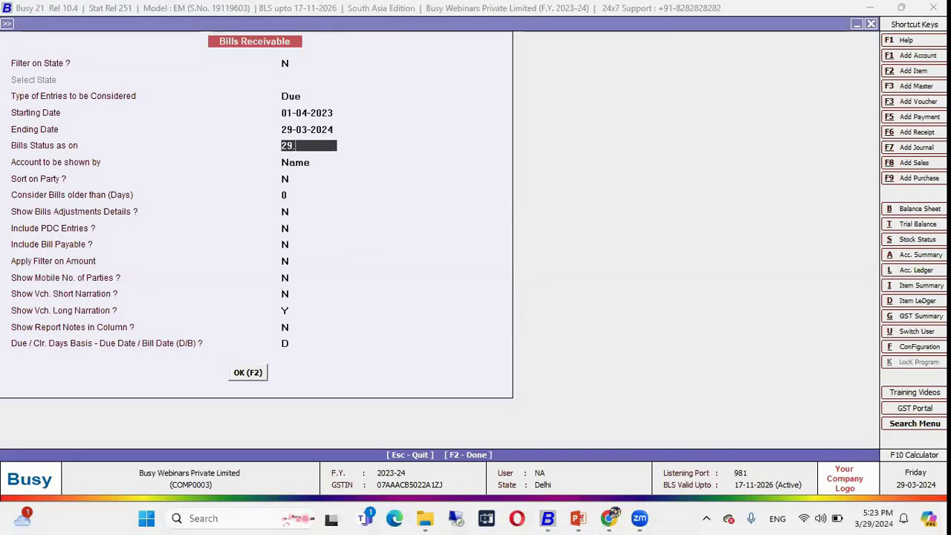
pyautogui.press('Return')
pyautogui.press('Return')
pyautogui.press('Return')
pyautogui.press('Return')
pyautogui.press('F2')
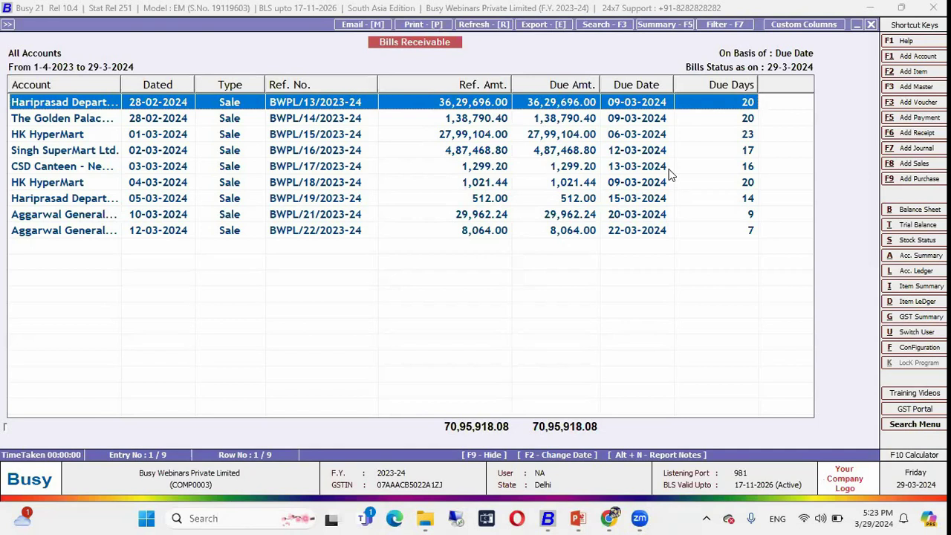
# - Close the Bills Receivable report and the account selection prompt behind it
pyautogui.press('Escape')
pyautogui.press('Escape')
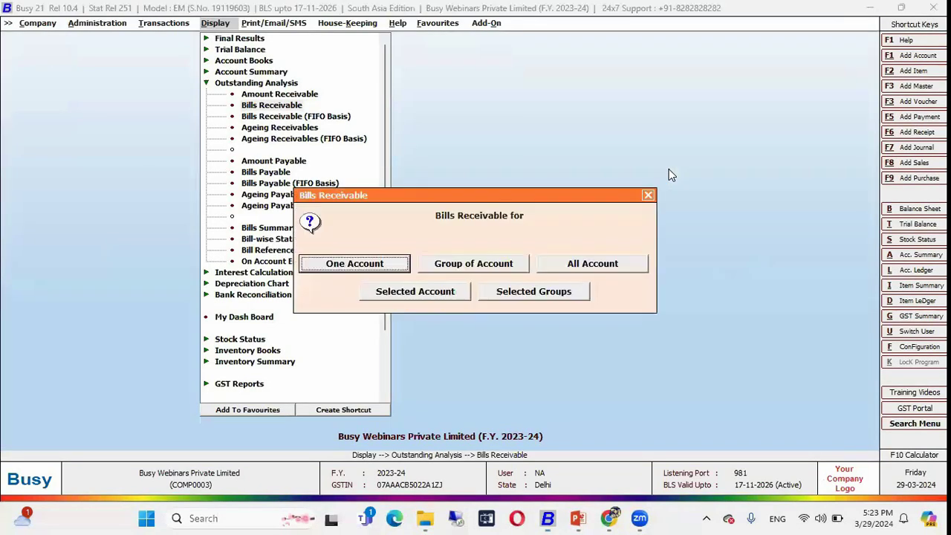
pyautogui.press('Escape')
pyautogui.press('Escape')
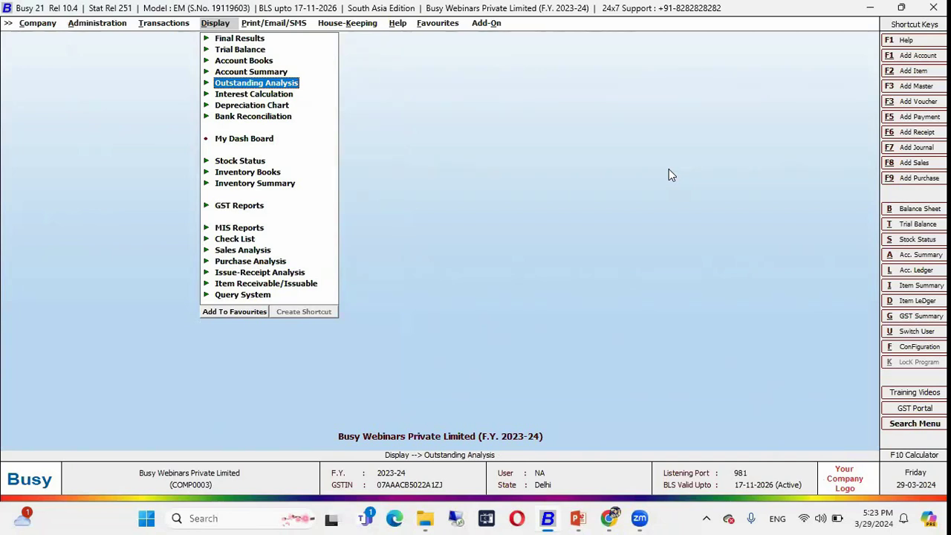
# - Open the Payment Reminder printing option under Outstanding Analysis for print, email and SMS
pyautogui.press('Right')
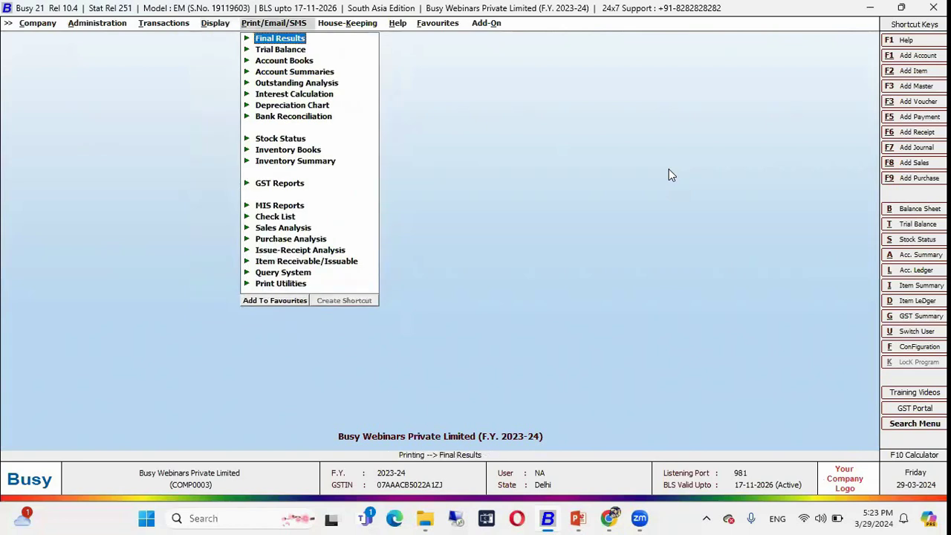
pyautogui.press('Down')
pyautogui.press('Down')
pyautogui.press('Down')
pyautogui.press('Down')
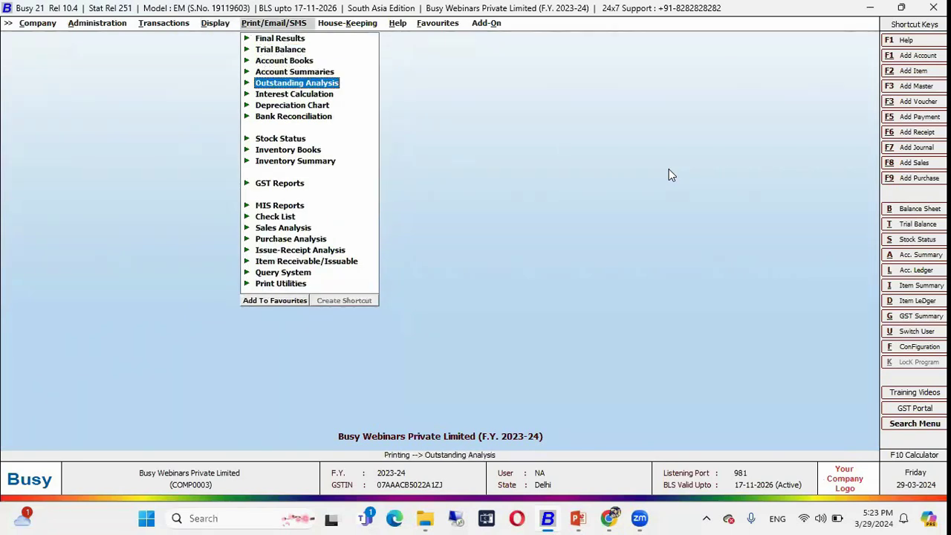
pyautogui.press('Left')
pyautogui.press('Right')
pyautogui.press('Left')
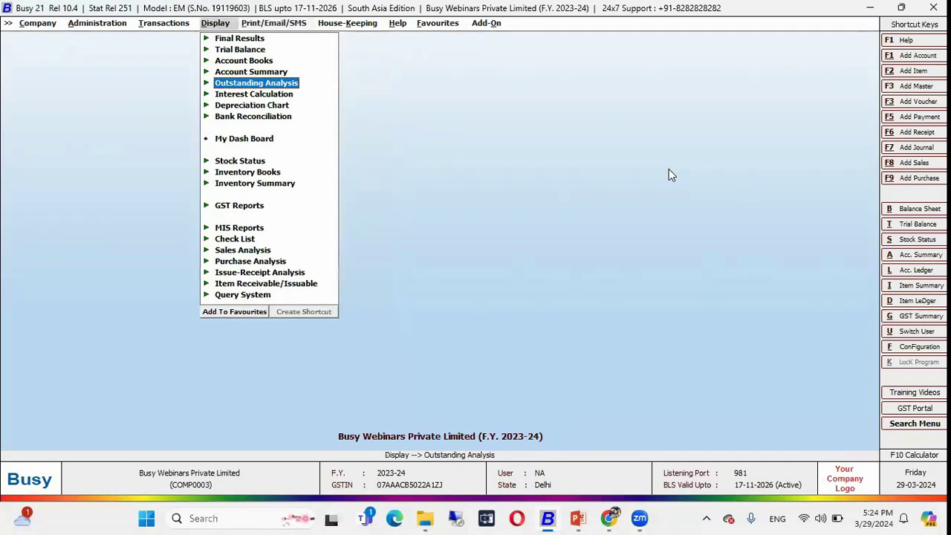
pyautogui.press('Return')
pyautogui.press('Left')
pyautogui.press('Left')
pyautogui.press('Right')
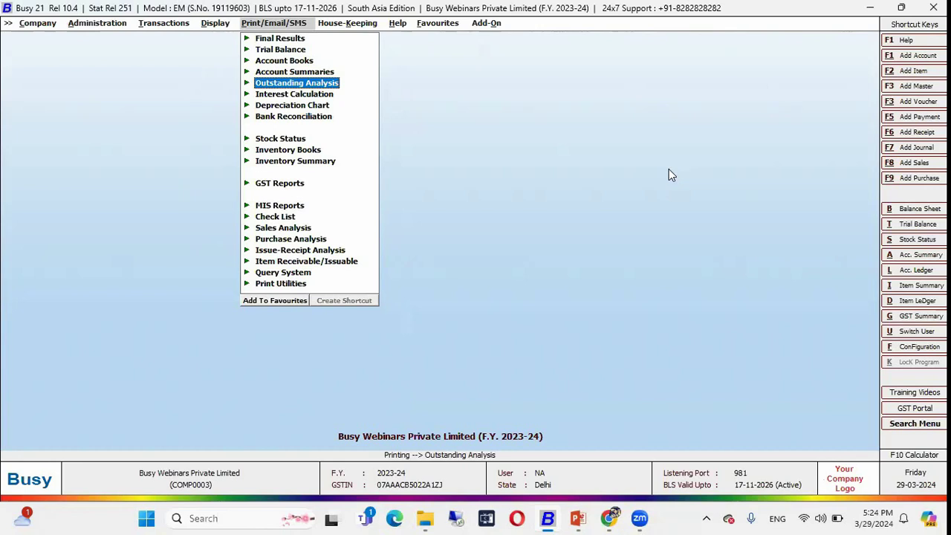
pyautogui.press('Right')
pyautogui.press('Down')
pyautogui.press('Down')
pyautogui.press('Down')
pyautogui.press('Down')
pyautogui.press('Down')
pyautogui.press('Down')
pyautogui.press('Down')
pyautogui.press('Down')
pyautogui.press('Down')
pyautogui.press('Down')
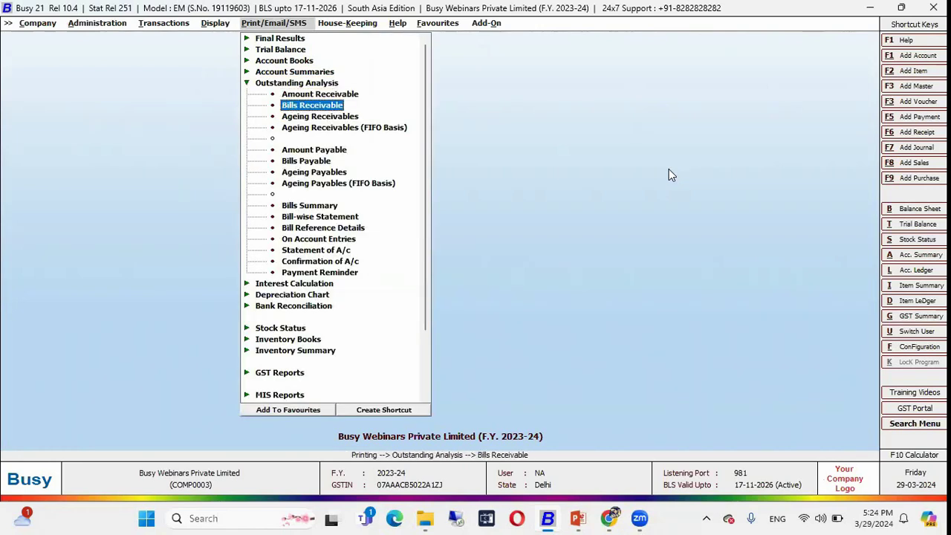
pyautogui.press('Down')
pyautogui.press('Down')
pyautogui.press('Down')
pyautogui.press('Down')
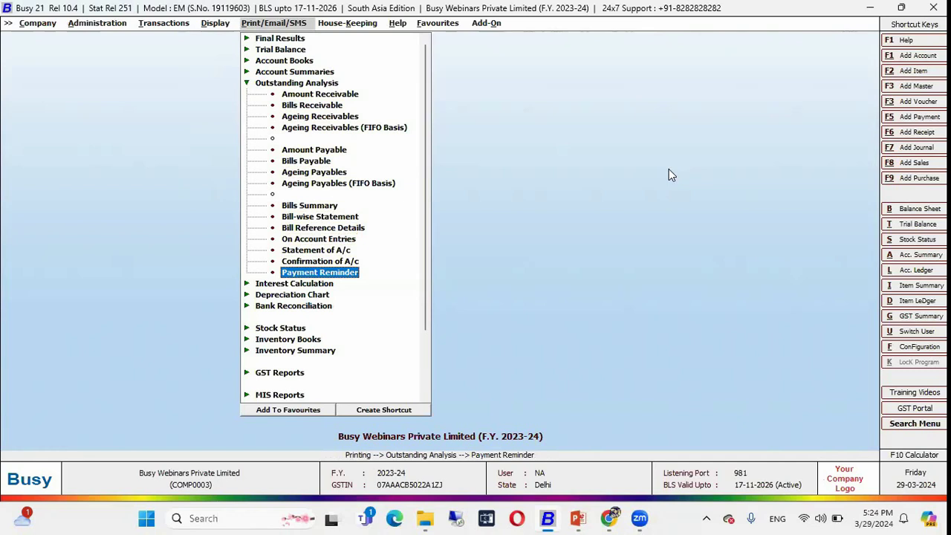
pyautogui.press('Return')
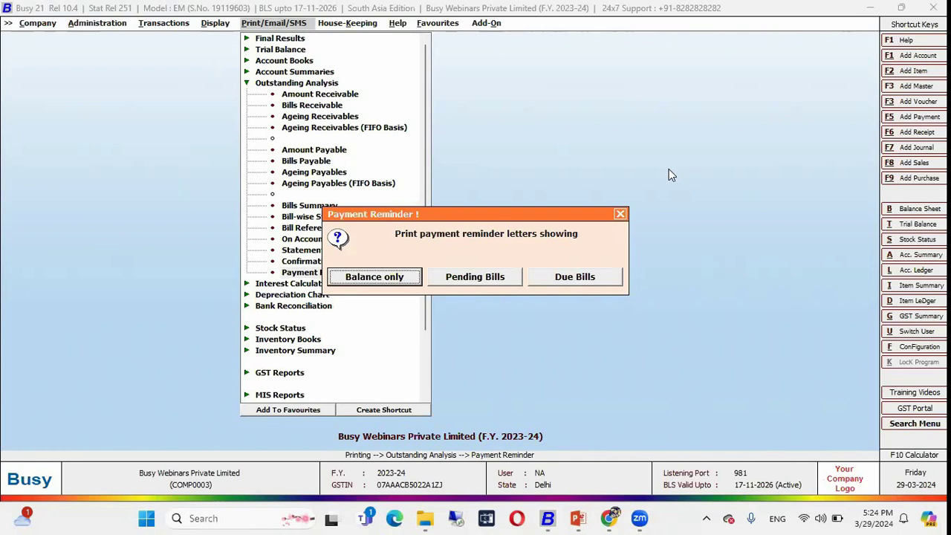
# - Choose payment reminder letters showing due bills for all parties
pyautogui.press('Left')
pyautogui.press('Right')
pyautogui.press('Left')
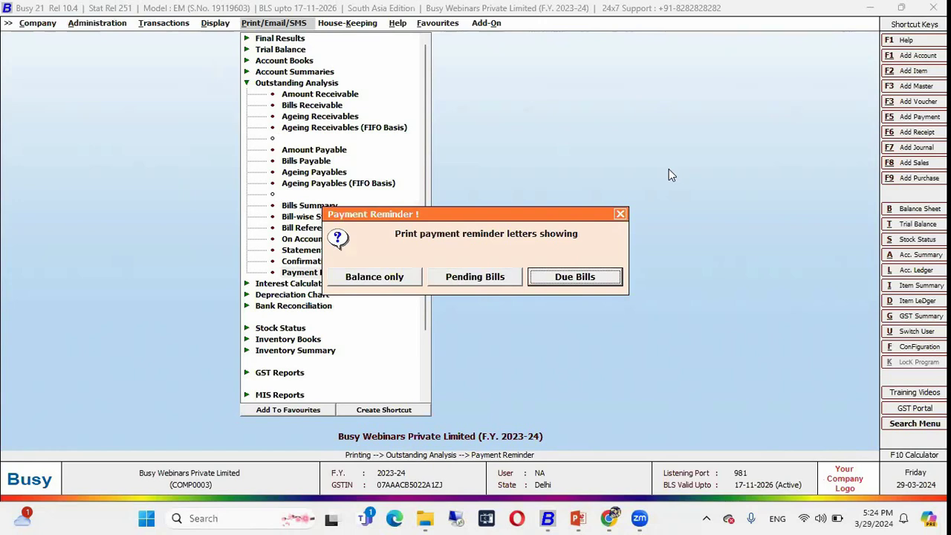
pyautogui.press('Left')
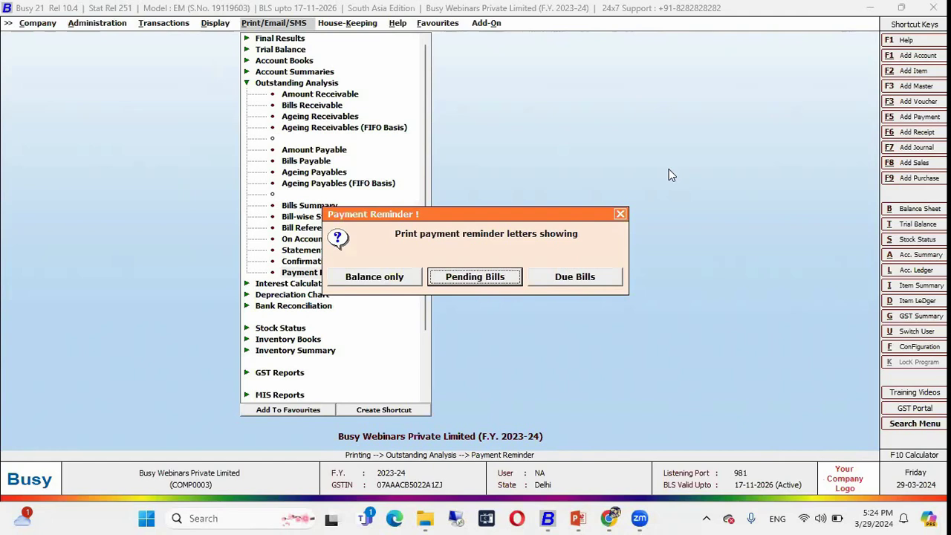
pyautogui.press('Left')
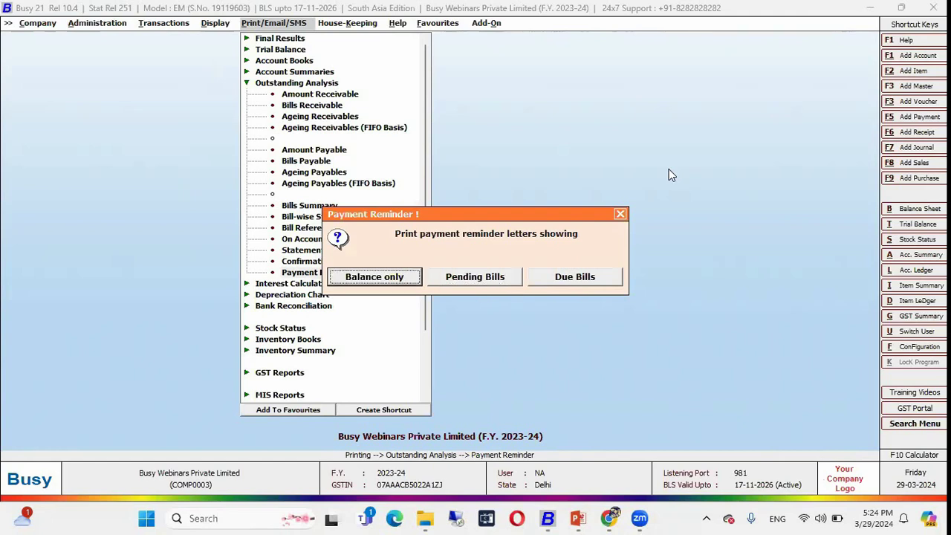
pyautogui.press('Right')
pyautogui.press('Right')
pyautogui.press('Return')
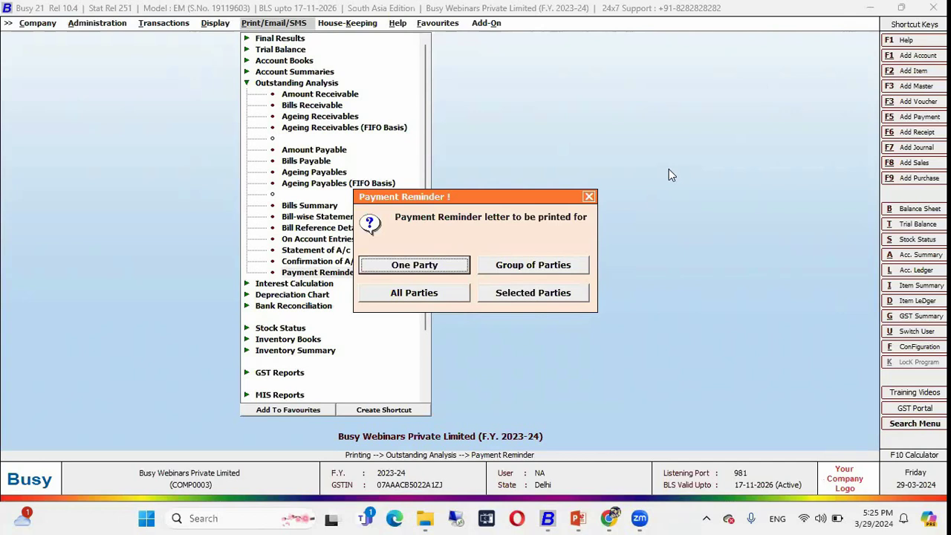
pyautogui.press('Tab')
pyautogui.press('Tab')
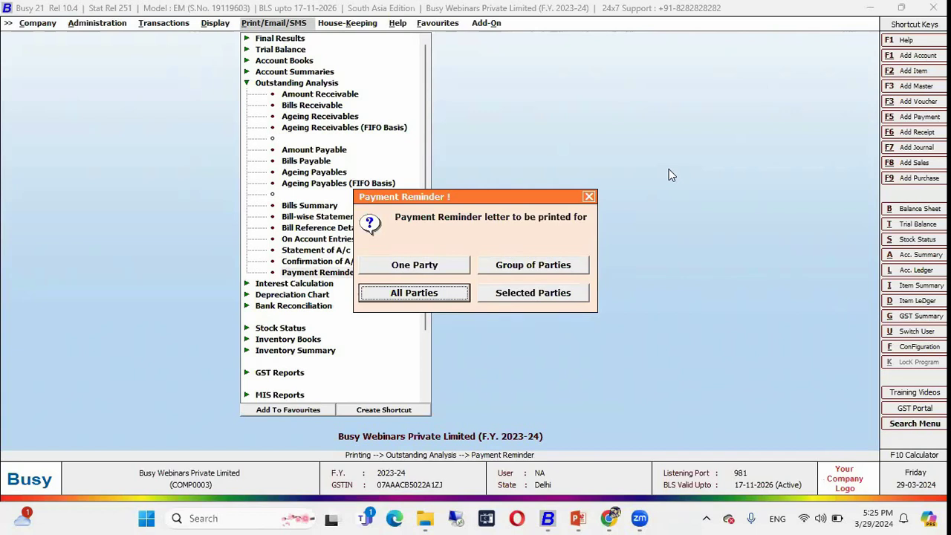
pyautogui.press('Return')
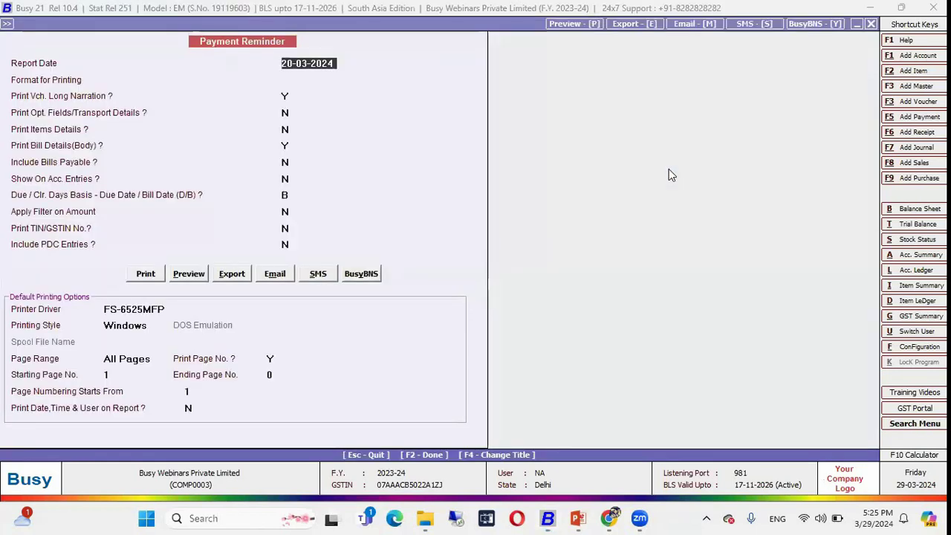
# - Set the payment reminder's report date to 29-03-2024 and its printing format to STANDARD
pyautogui.write('31')
pyautogui.press('BackSpace')
pyautogui.press('BackSpace')
pyautogui.write('29.3')
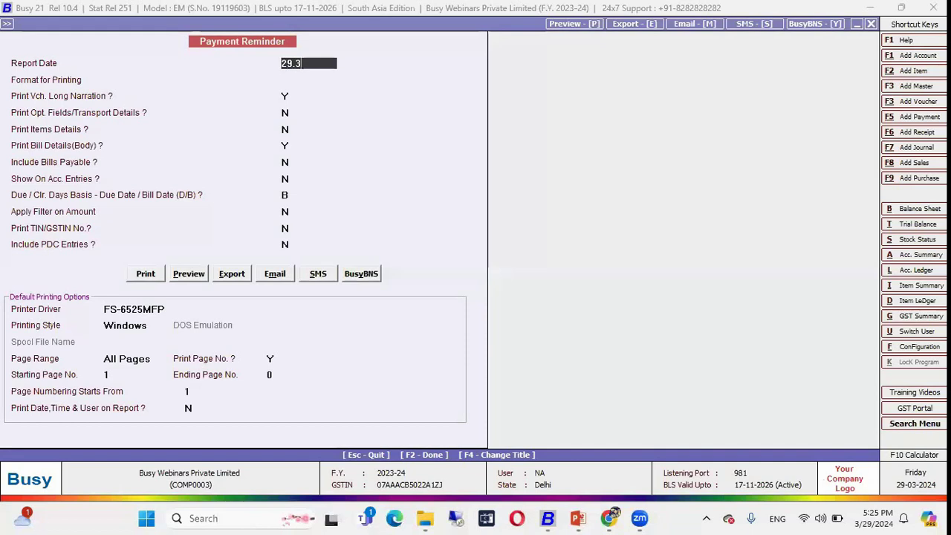
pyautogui.press('Return')
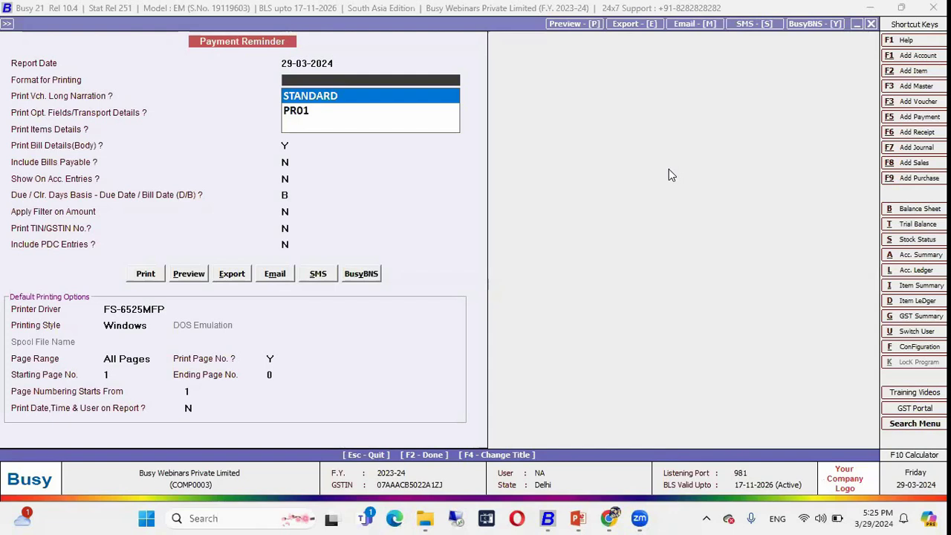
pyautogui.press('Return')
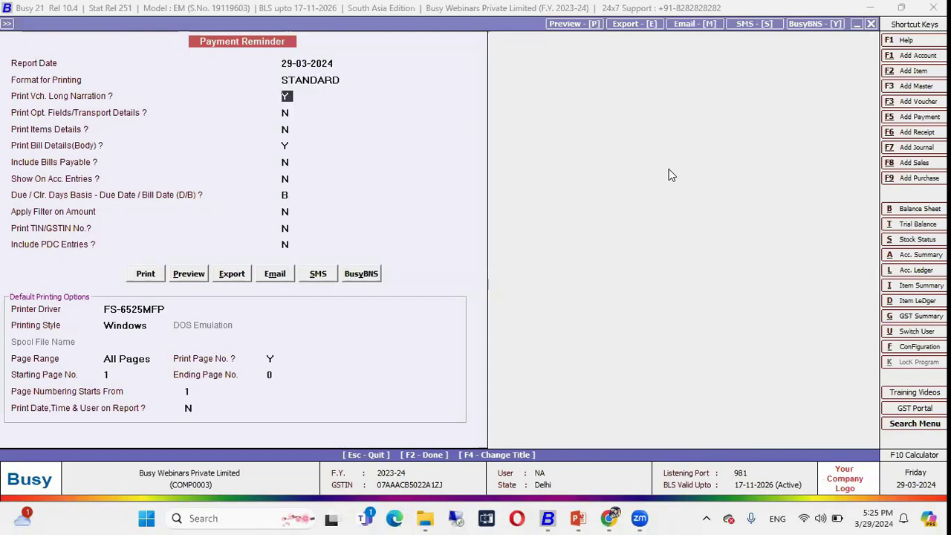
# - Accept the remaining payment reminder options as they are and open the print preview of the letters
pyautogui.press('Return')
pyautogui.press('Return')
pyautogui.press('Return')
pyautogui.press('Return')
pyautogui.press('Return')
pyautogui.press('Return')
pyautogui.press('Return')
pyautogui.press('Return')
pyautogui.press('Return')
pyautogui.press('Return')
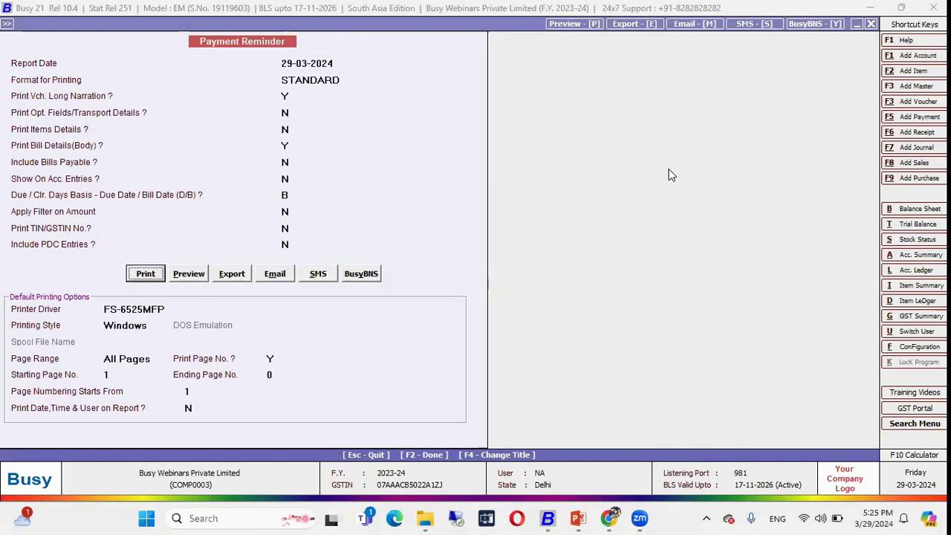
pyautogui.press('p')
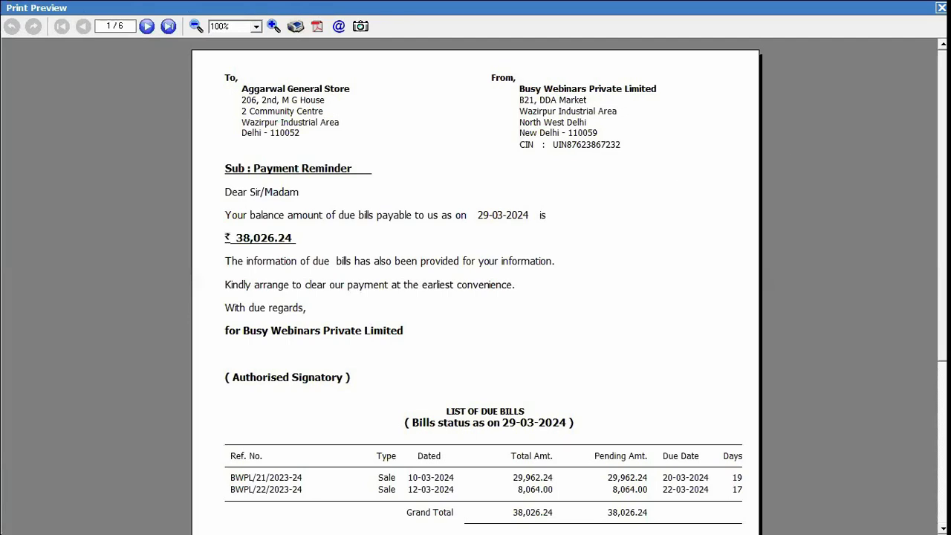
# - Examine the first party's reminder letter and its due bills list, page through to the last letter, and close the preview
pyautogui.scroll(-3, 847, 141)
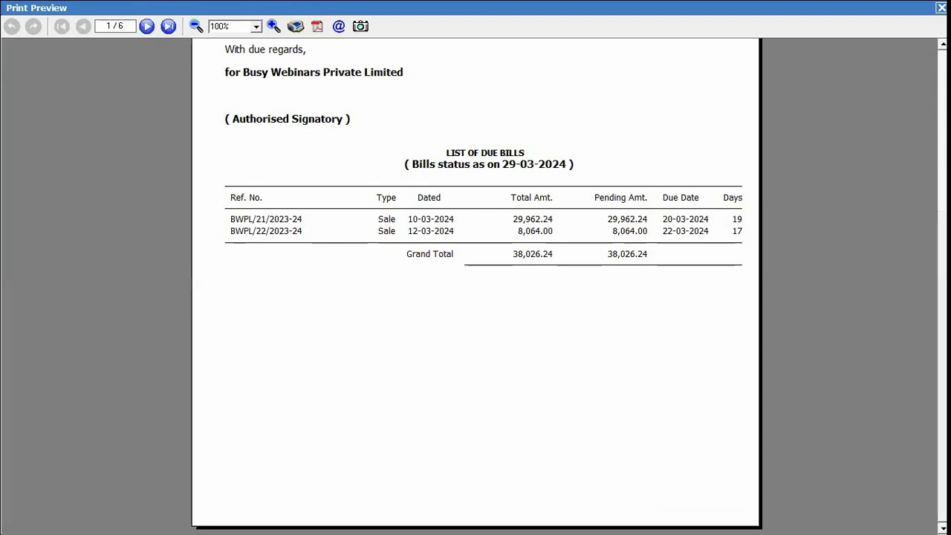
pyautogui.scroll(3, 769, 30)
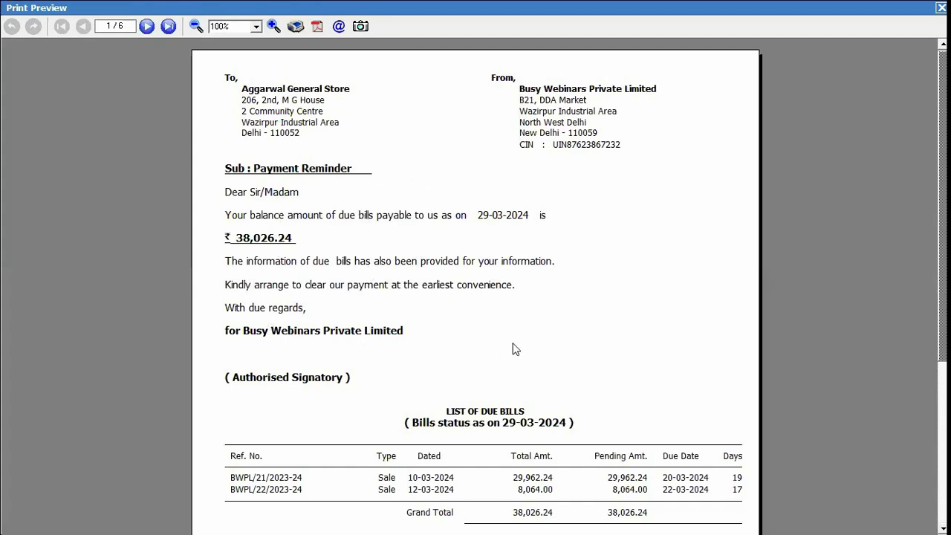
pyautogui.scroll(-5, 476, 283)
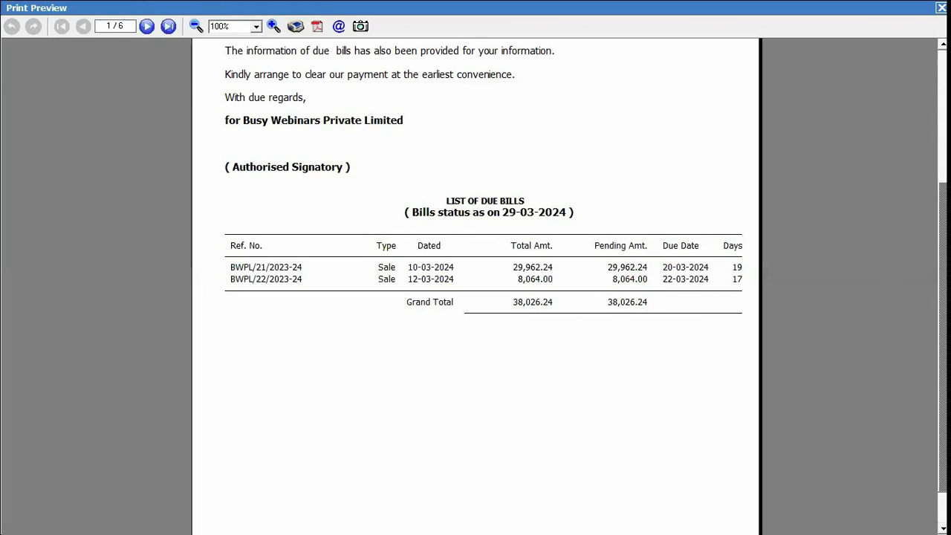
pyautogui.scroll(3, 357, 130)
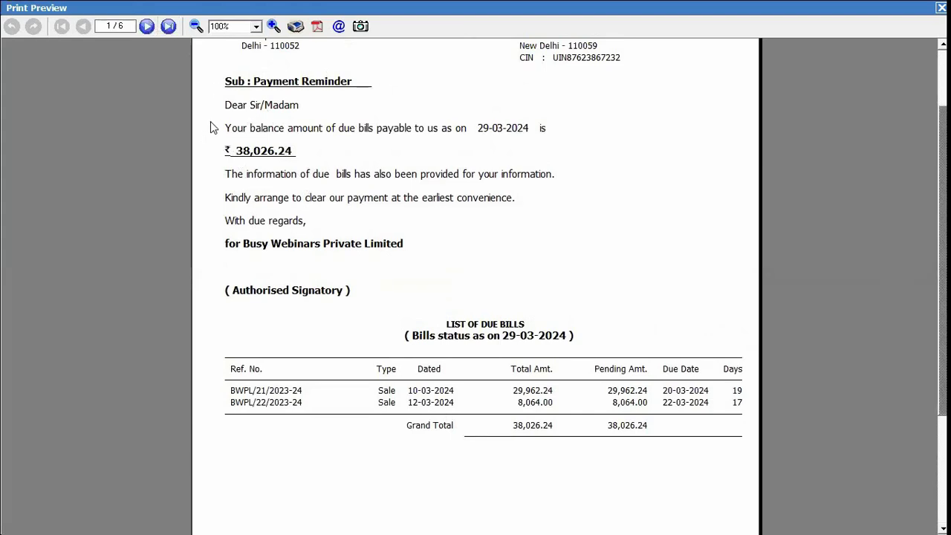
pyautogui.scroll(2, 475, 297)
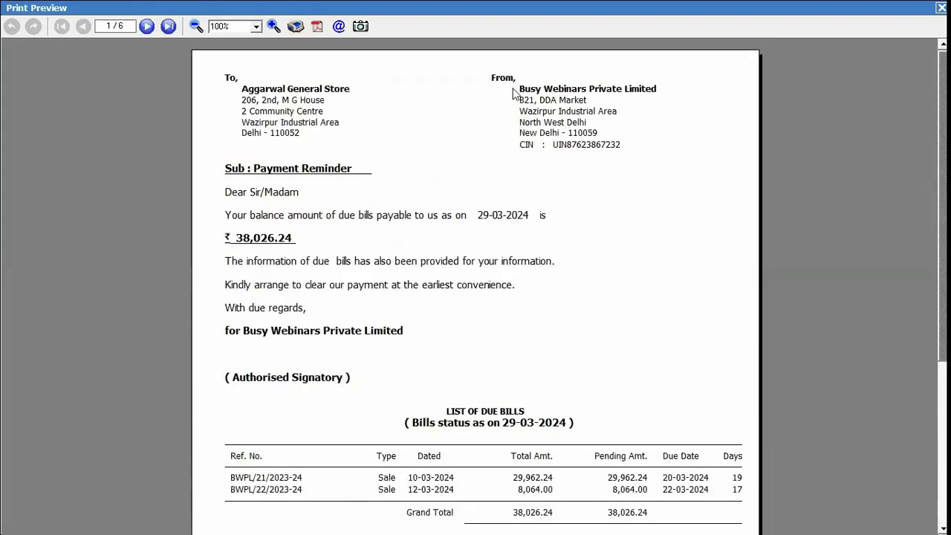
pyautogui.click(146, 27)
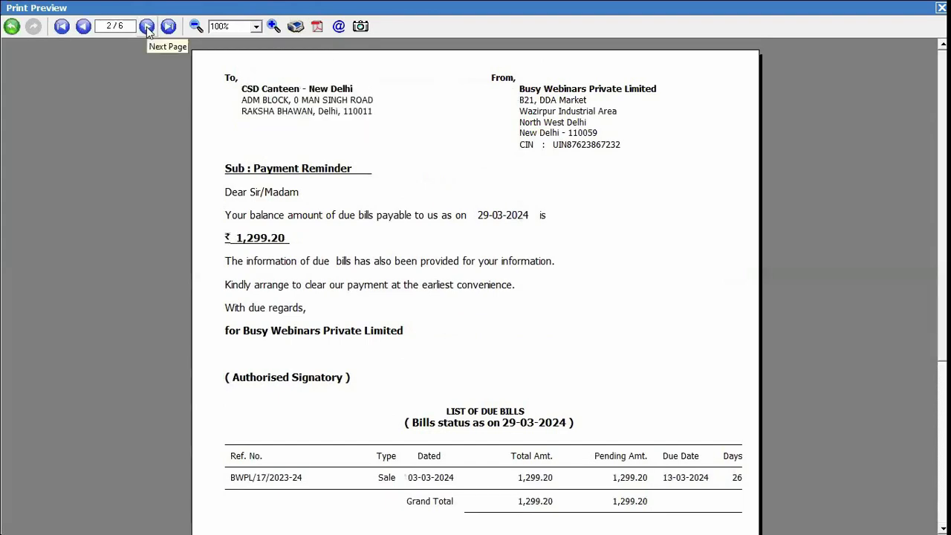
pyautogui.click(146, 26)
pyautogui.click(146, 27)
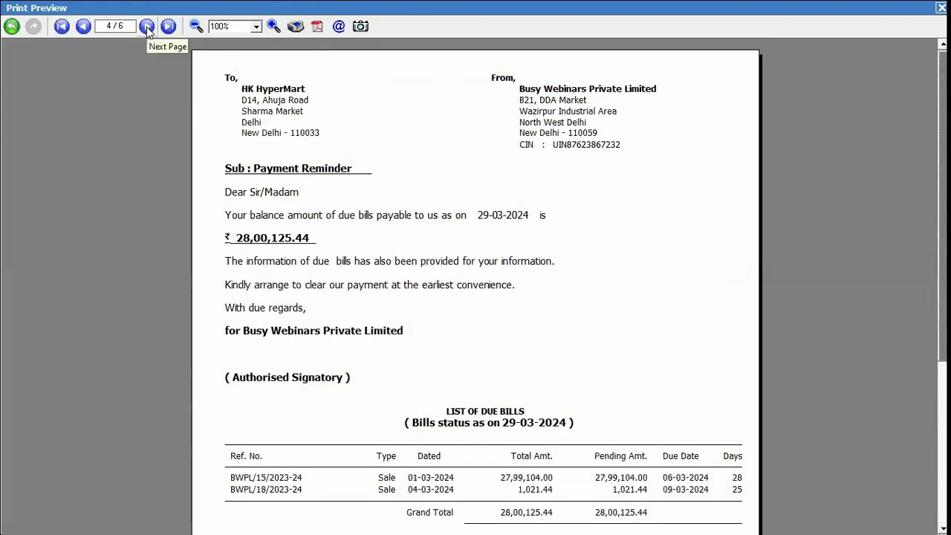
pyautogui.click(146, 27)
pyautogui.click(147, 27)
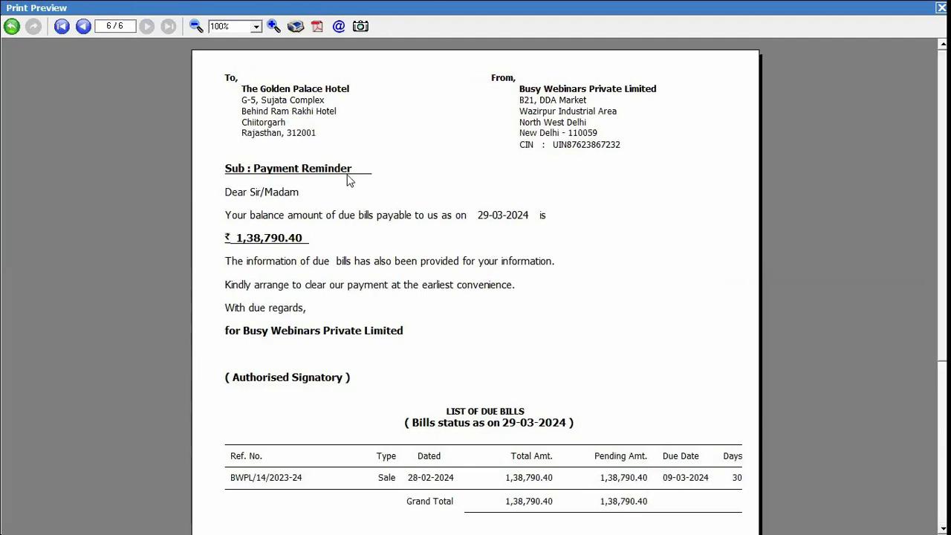
pyautogui.press('Escape')
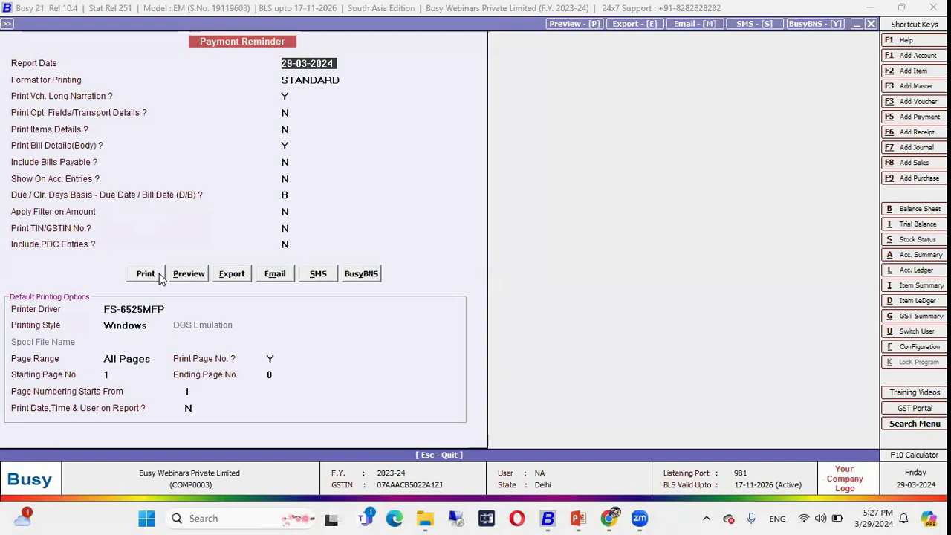
# - Check the data formats available for exporting the payment reminders and leave without exporting
pyautogui.click(231, 275)
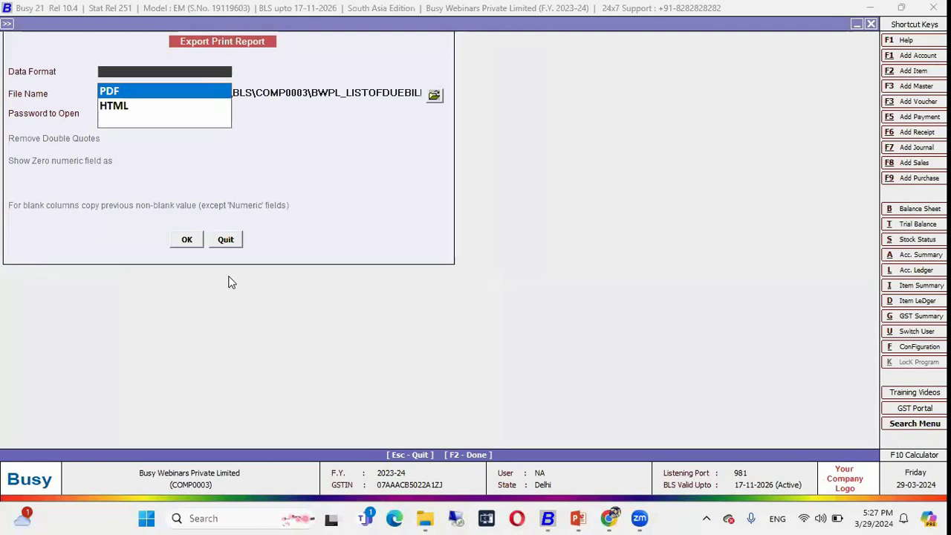
pyautogui.press('Escape')
pyautogui.press('Escape')
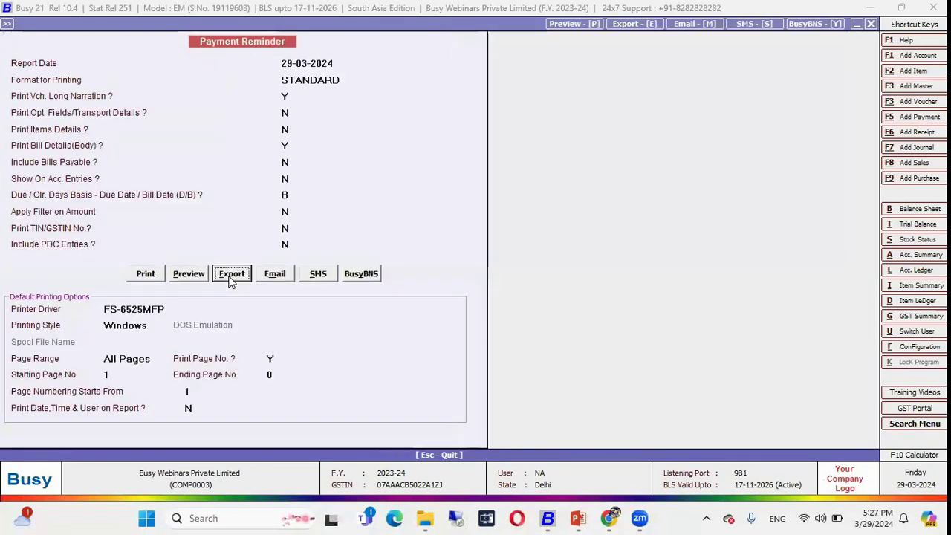
# - Open the email configuration from the payment reminder, check its sending options, and quit without saving
pyautogui.click(269, 276)
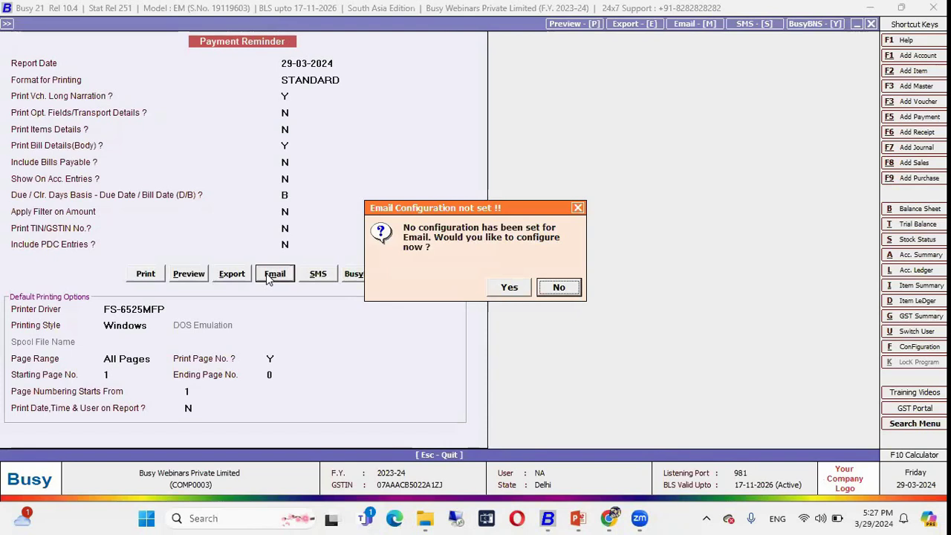
pyautogui.press('Left')
pyautogui.press('Return')
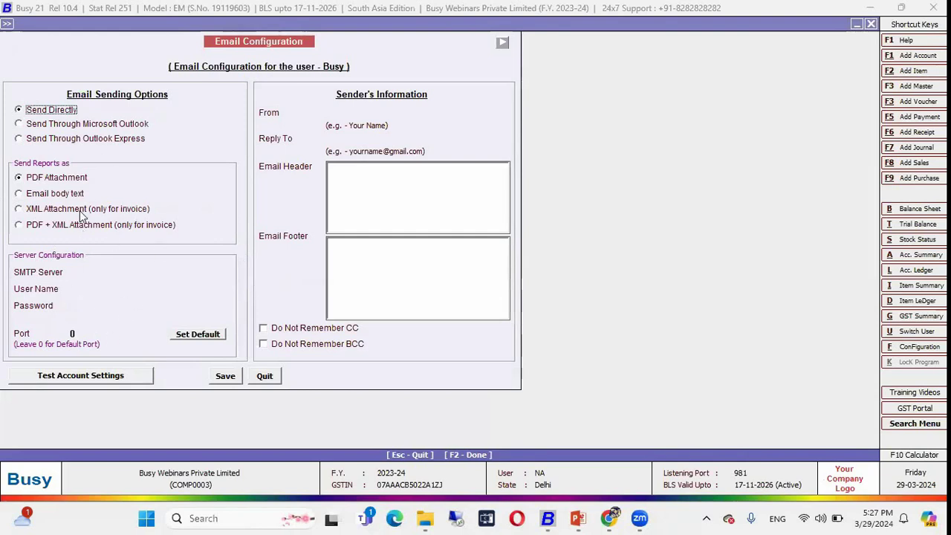
pyautogui.click(264, 375)
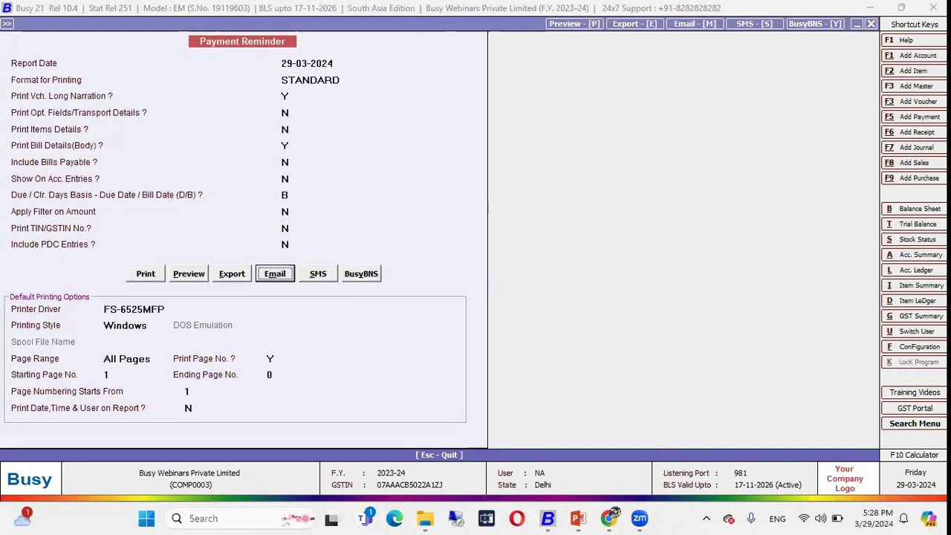
# - Start a new account master named Fhg and assign it to the Sundry Debtors group
pyautogui.click(915, 56)
pyautogui.write('fhg')
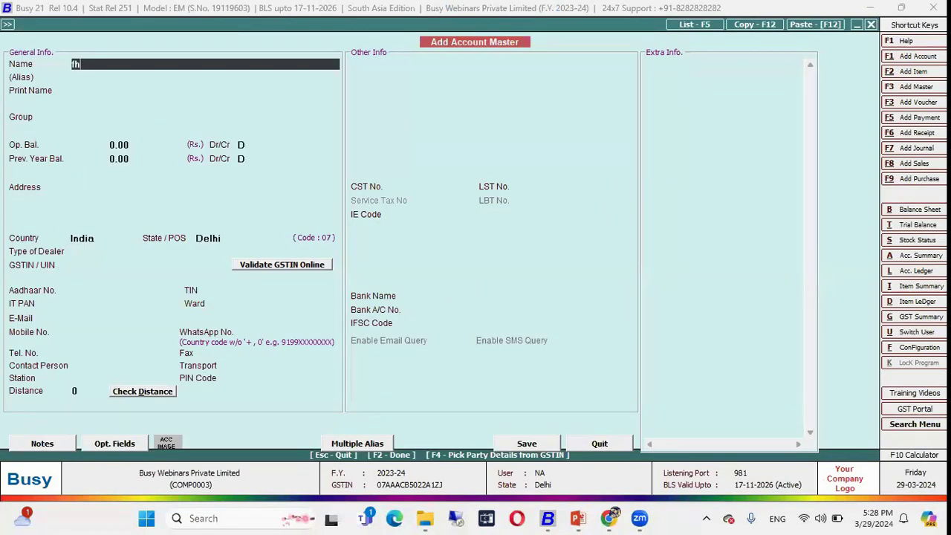
pyautogui.press('Return')
pyautogui.press('Return')
pyautogui.write('de')
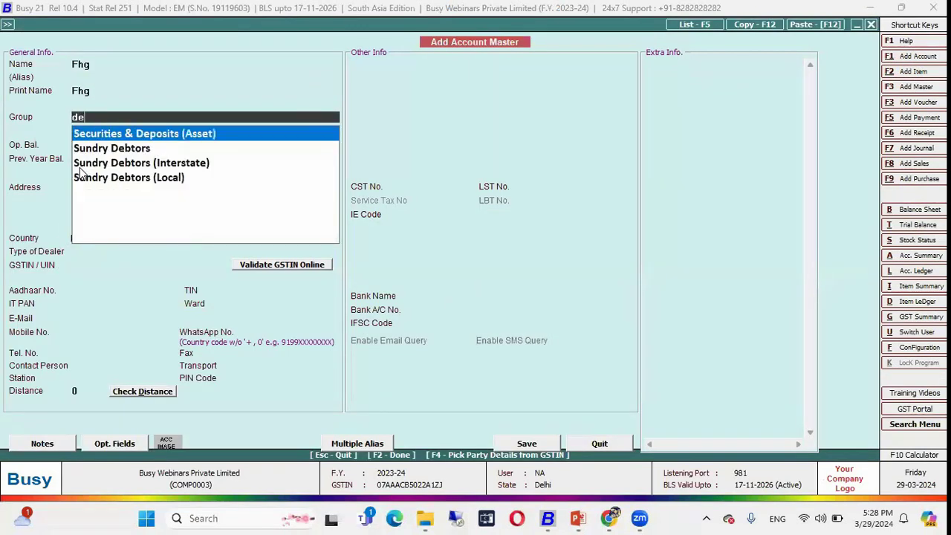
pyautogui.press('Down')
pyautogui.press('Return')
# - Check the e-mail, mobile and WhatsApp number fields of the new account and quit without saving
pyautogui.click(73, 315)
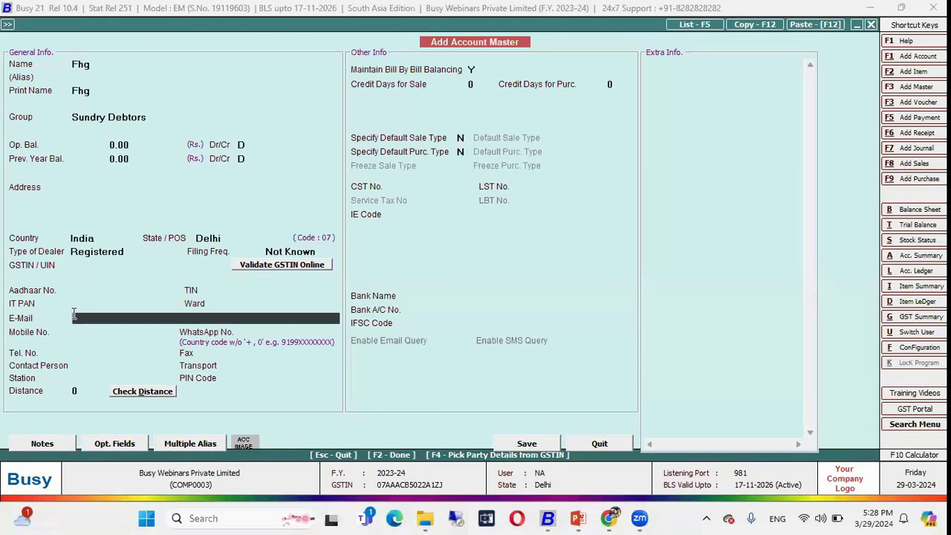
pyautogui.click(83, 331)
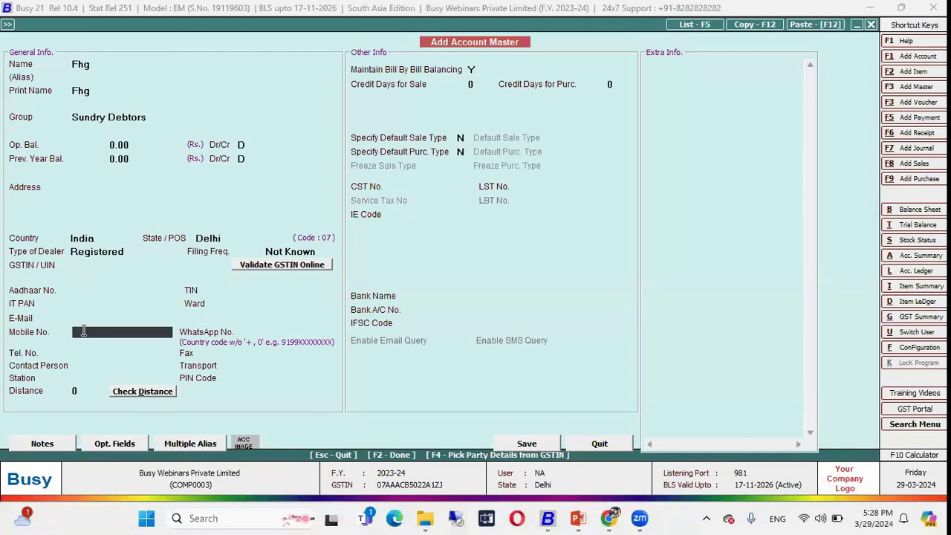
pyautogui.click(272, 335)
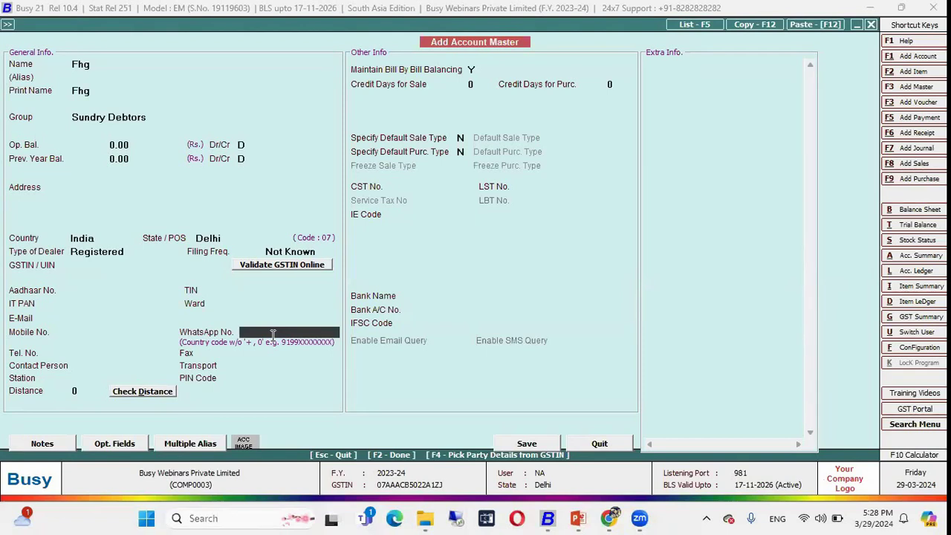
pyautogui.press('Escape')
pyautogui.press('Return')
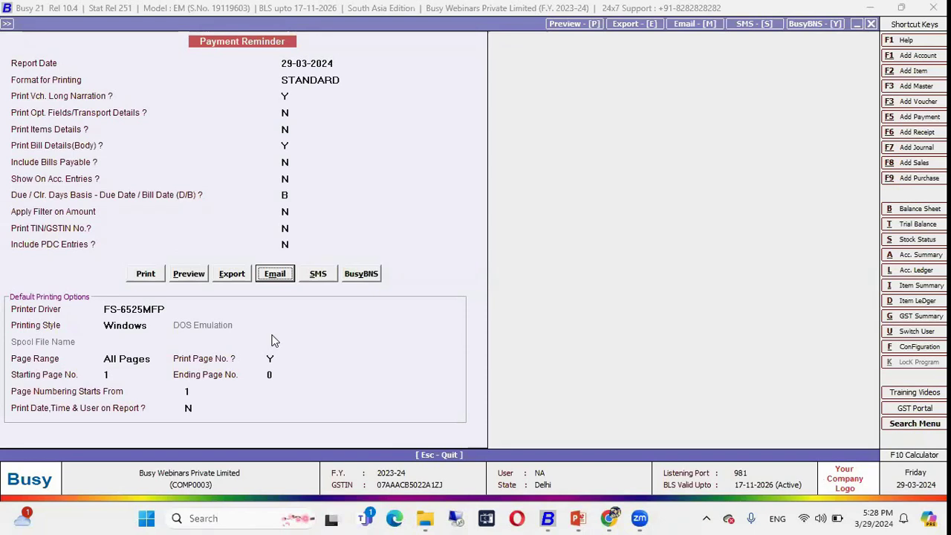
# - Check the SMS and BusyBNS sending options of the payment reminder
pyautogui.press('Right')
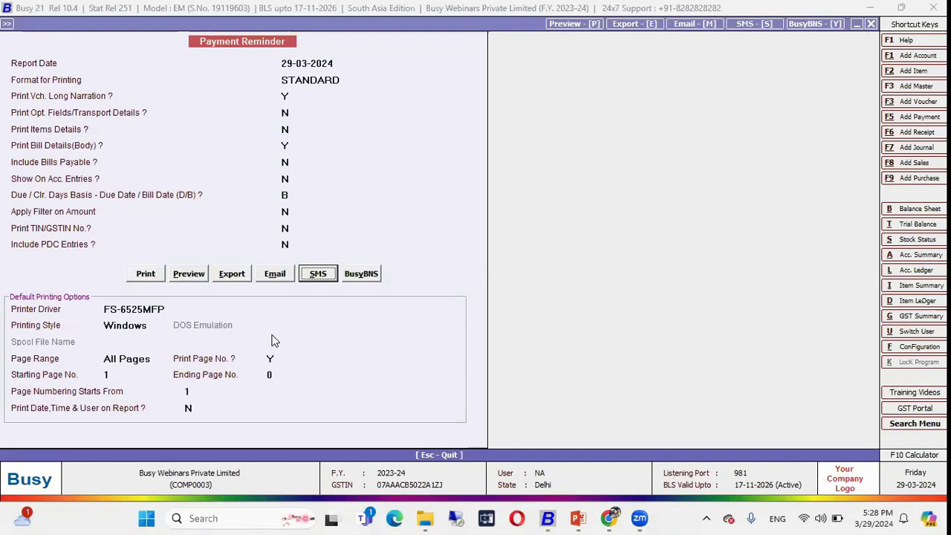
pyautogui.press('Right')
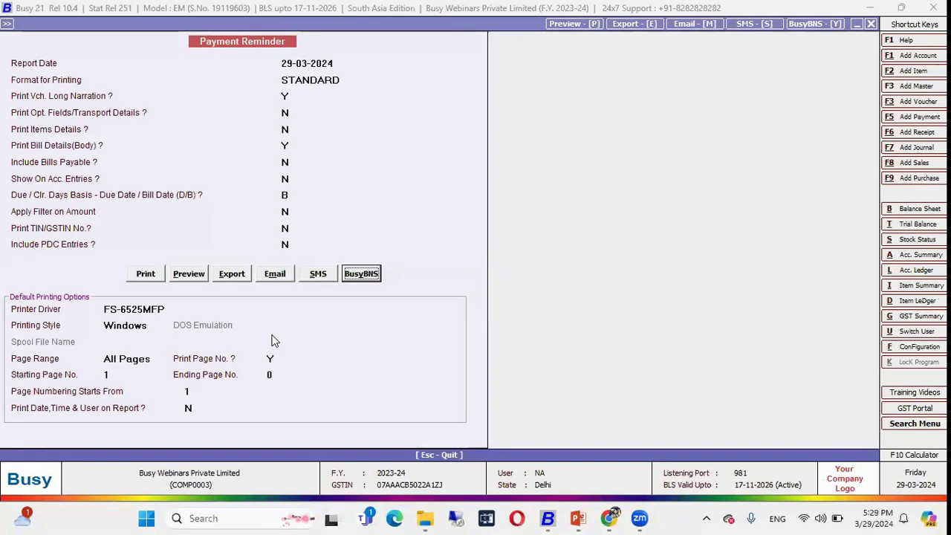
pyautogui.press('Left')
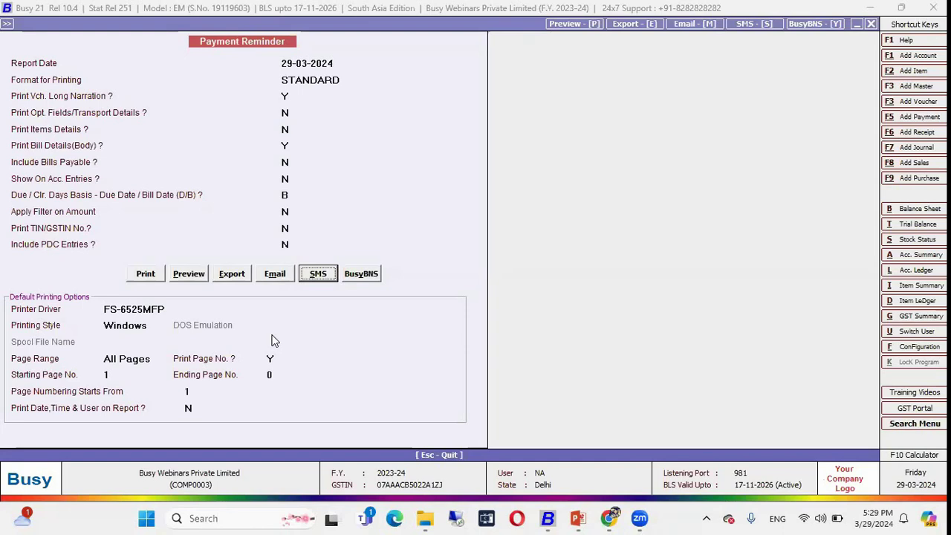
# - Reopen the payment reminder for all parties showing pending bills as on 29-03-2024, and open its print preview
pyautogui.press('Escape')
pyautogui.press('Return')
pyautogui.press('Right')
pyautogui.press('Escape')
pyautogui.press('Right')
pyautogui.press('Right')
pyautogui.press('Return')
pyautogui.write('29')
pyautogui.press('F2')
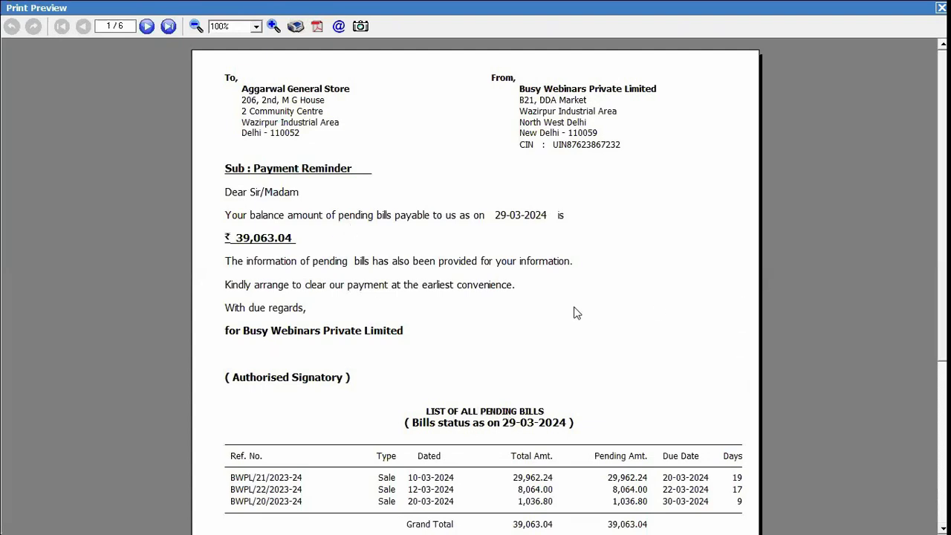
# - Examine the first party's letter and its list of all pending bills, and close the preview and its report options
pyautogui.scroll(-3, 713, 252)
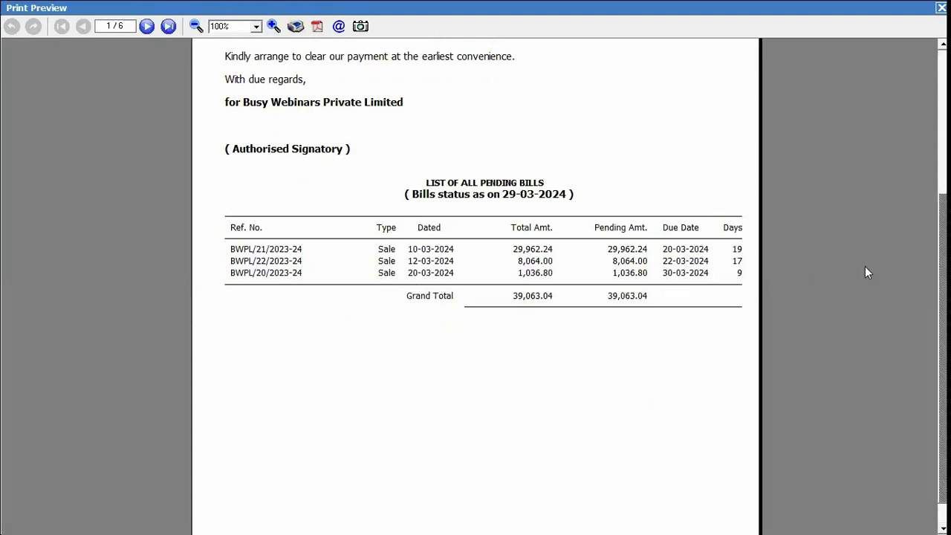
pyautogui.scroll(3, 475, 282)
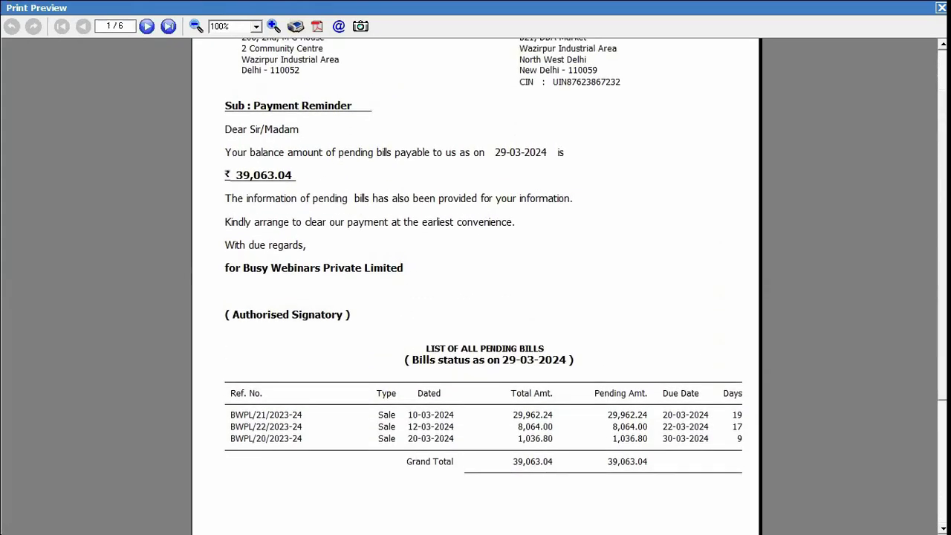
pyautogui.scroll(-3, 476, 285)
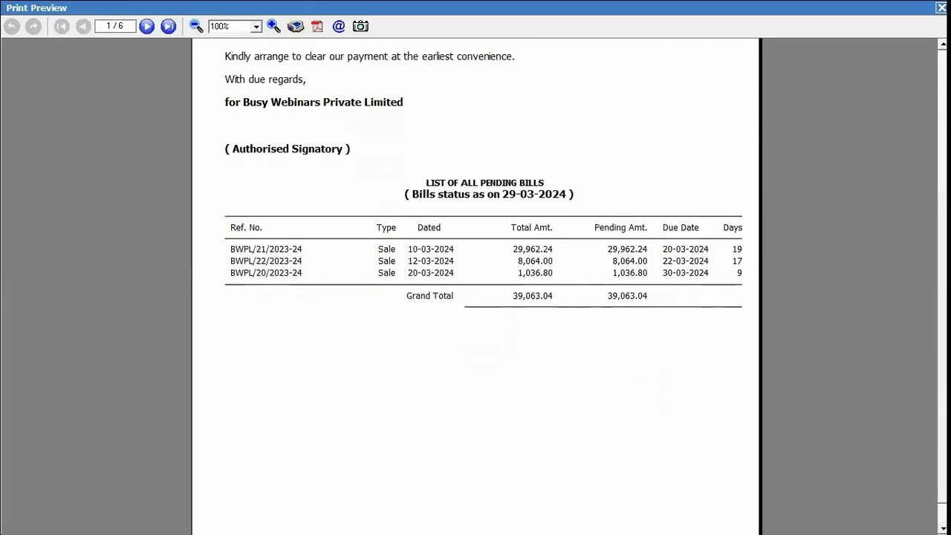
pyautogui.scroll(-1, 475, 285)
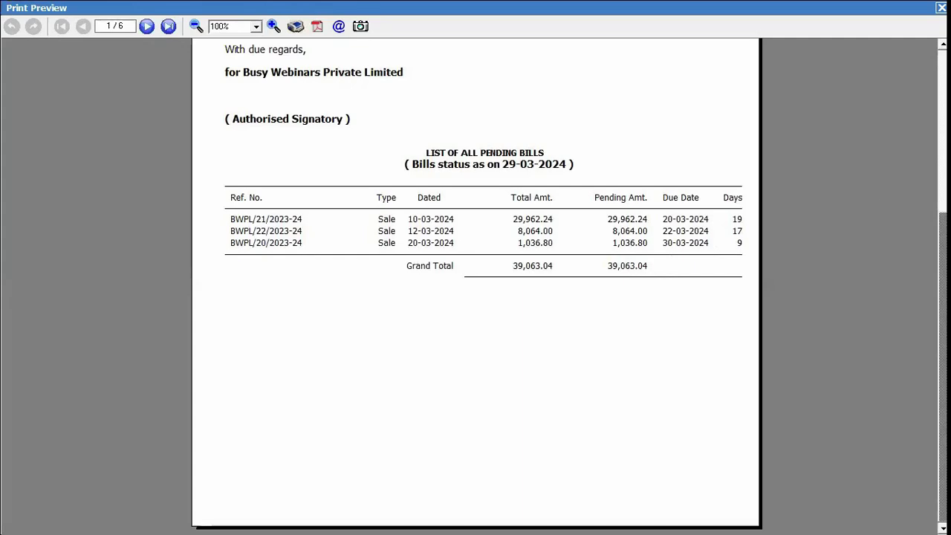
pyautogui.scroll(3, 475, 285)
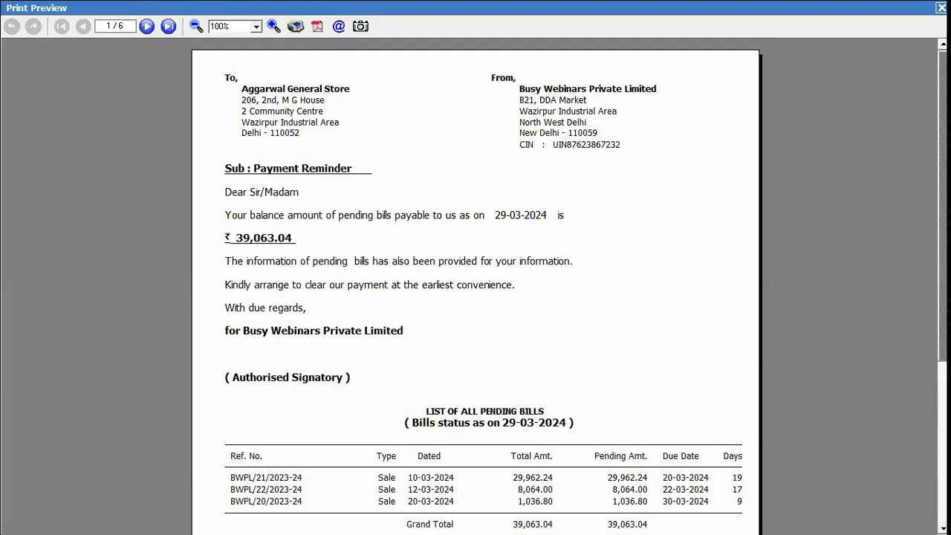
pyautogui.press('Escape')
pyautogui.press('Escape')
pyautogui.press('Escape')
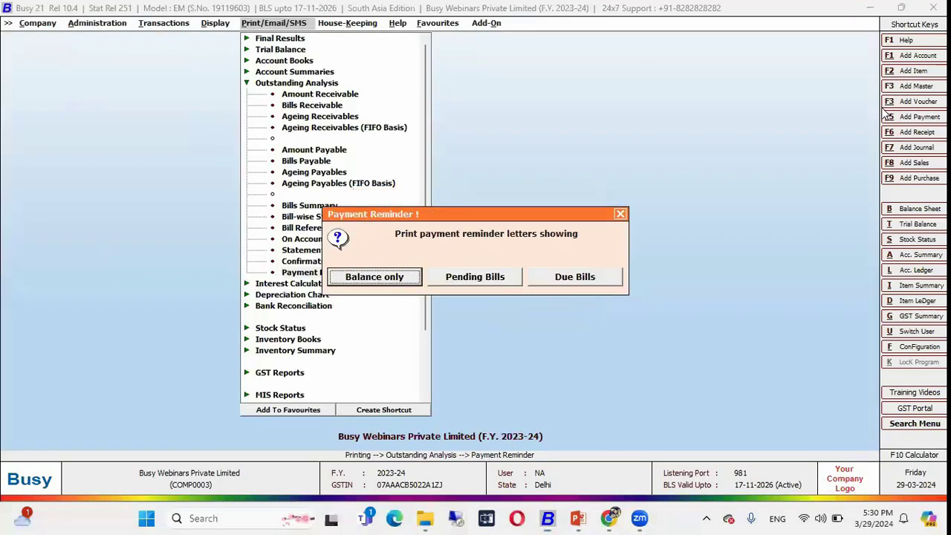
# - Preview balance-only payment reminder letters for all parties in the STANDARD format, dated 20-03-2024
pyautogui.press('Escape')
pyautogui.press('Tab')
pyautogui.press('Tab')
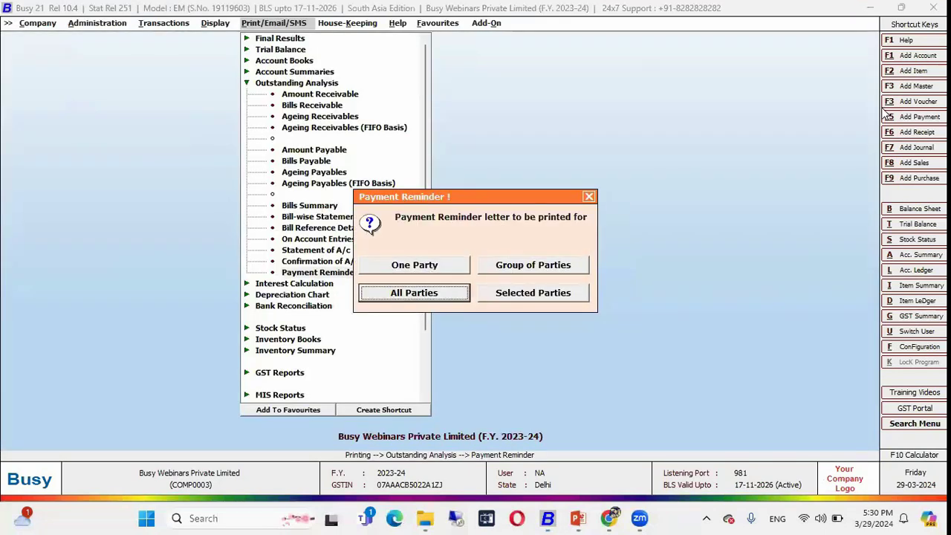
pyautogui.press('Escape')
pyautogui.press('Return')
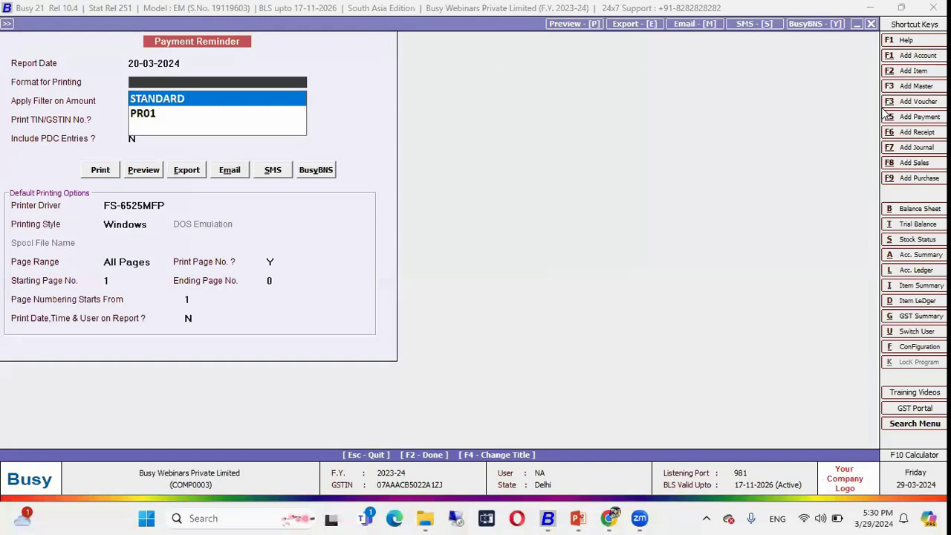
pyautogui.press('Return')
pyautogui.press('Return')
pyautogui.press('Return')
pyautogui.press('Return')
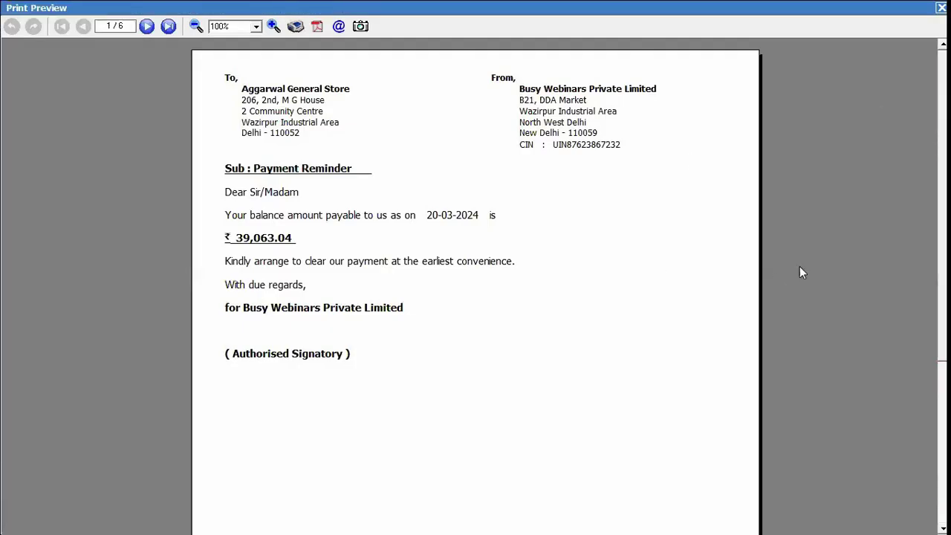
# - Examine the first party's balance-only reminder letter and close the preview and its report options
pyautogui.press('pagedown')
pyautogui.press('pageup')
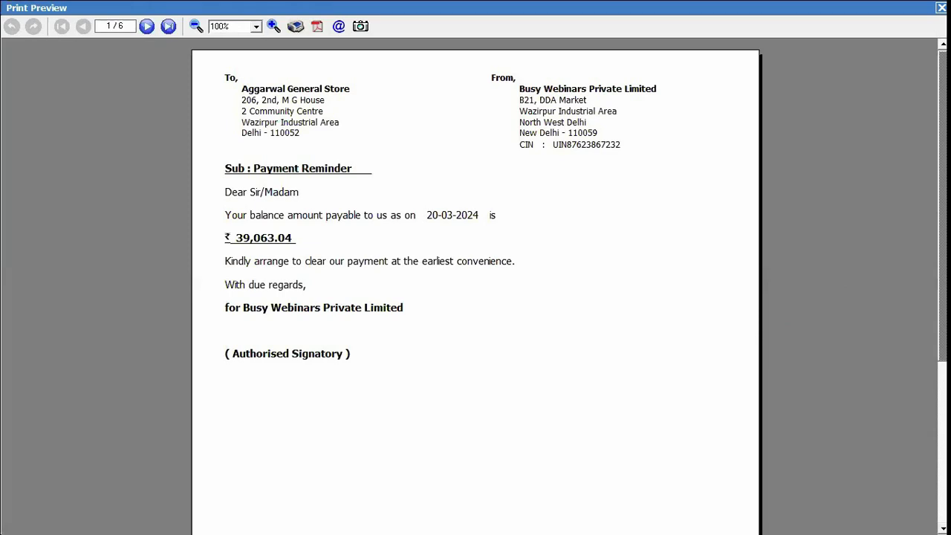
pyautogui.moveTo(942, 286); pyautogui.dragTo(942, 400)
pyautogui.scroll(5, 475, 297)
pyautogui.press('Escape')
pyautogui.press('Escape')
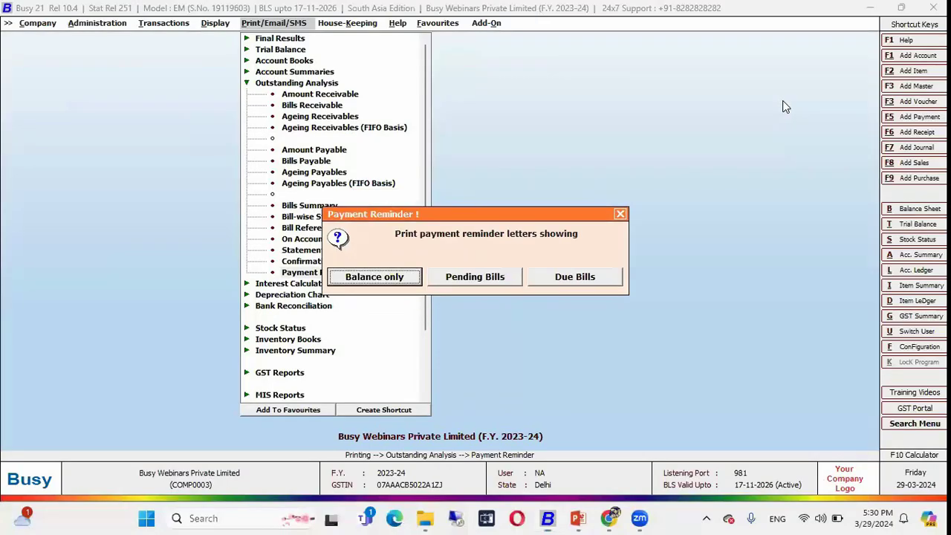
# - Leave the payment reminder report and open the Letters Text Configuration
pyautogui.press('Escape')
pyautogui.press('Left')
pyautogui.press('Left')
pyautogui.press('Left')
pyautogui.press('Down')
pyautogui.press('Down')
pyautogui.press('Up')
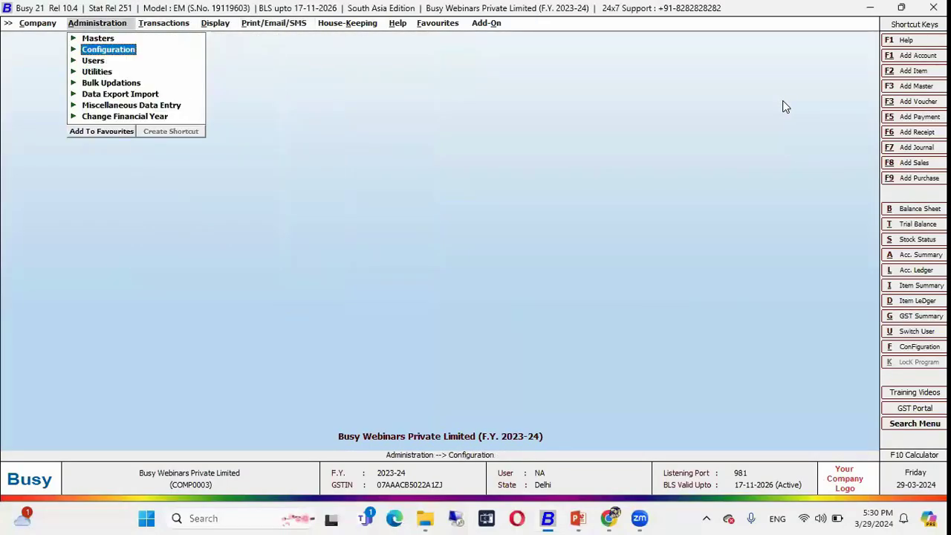
pyautogui.press('Return')
pyautogui.press('Down')
pyautogui.press('Down')
pyautogui.press('Down')
pyautogui.press('Down')
pyautogui.press('Down')
pyautogui.press('Down')
pyautogui.press('Down')
pyautogui.press('Down')
pyautogui.press('Down')
pyautogui.press('Down')
pyautogui.press('Down')
pyautogui.press('Down')
pyautogui.press('Down')
pyautogui.press('Down')
pyautogui.press('Down')
pyautogui.press('Down')
pyautogui.press('Down')
pyautogui.press('Down')
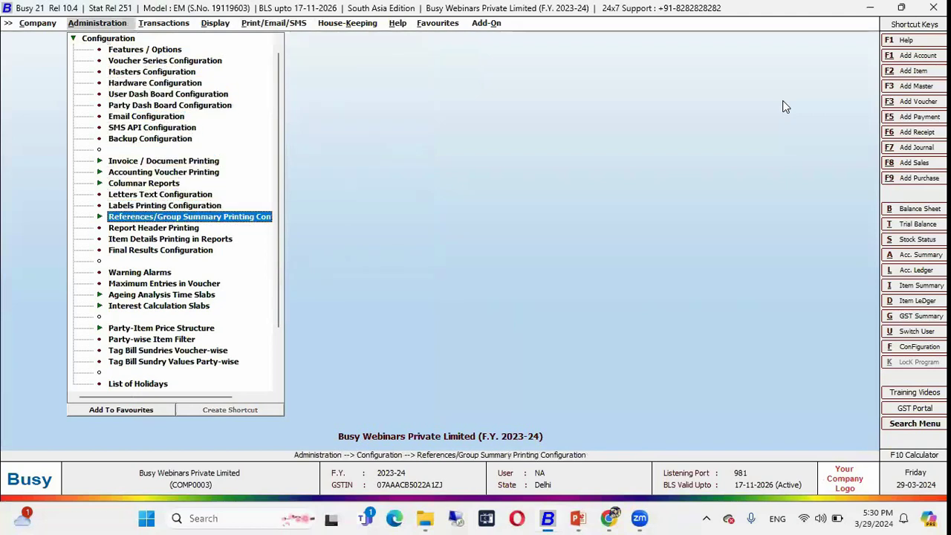
pyautogui.press('Up')
pyautogui.press('Up')
pyautogui.press('Up')
pyautogui.press('Up')
pyautogui.press('Up')
pyautogui.press('Up')
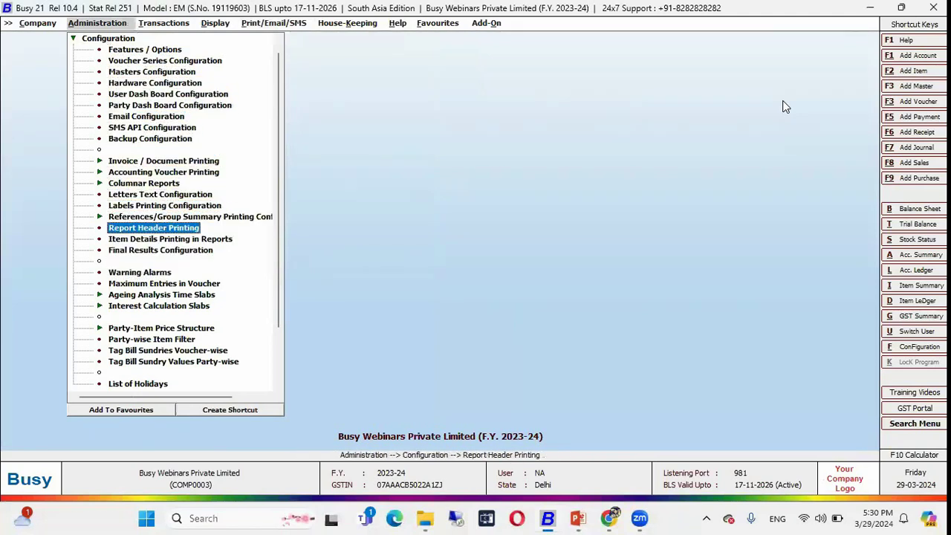
pyautogui.press('Return')
# - Select the PR01 format under Payment Reminder and open its header text for editing
pyautogui.press('Right')
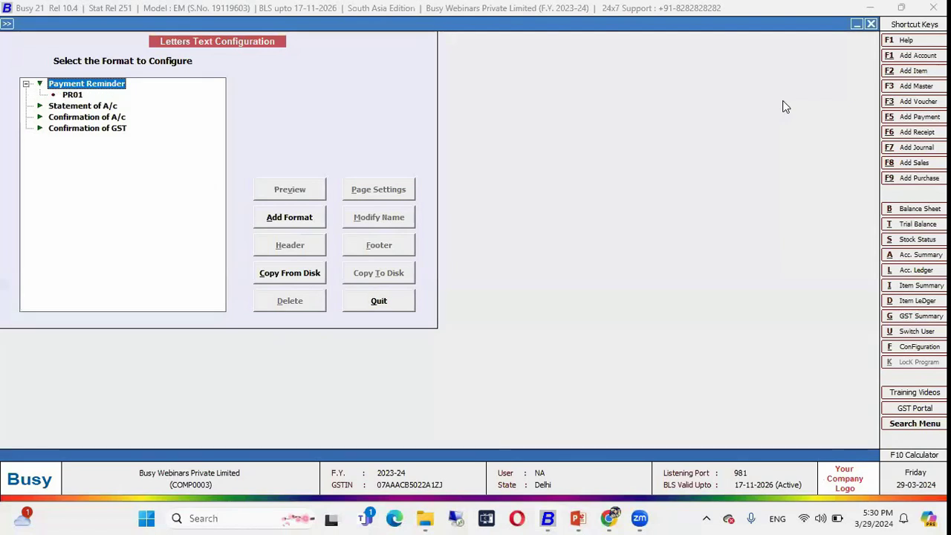
pyautogui.press('Down')
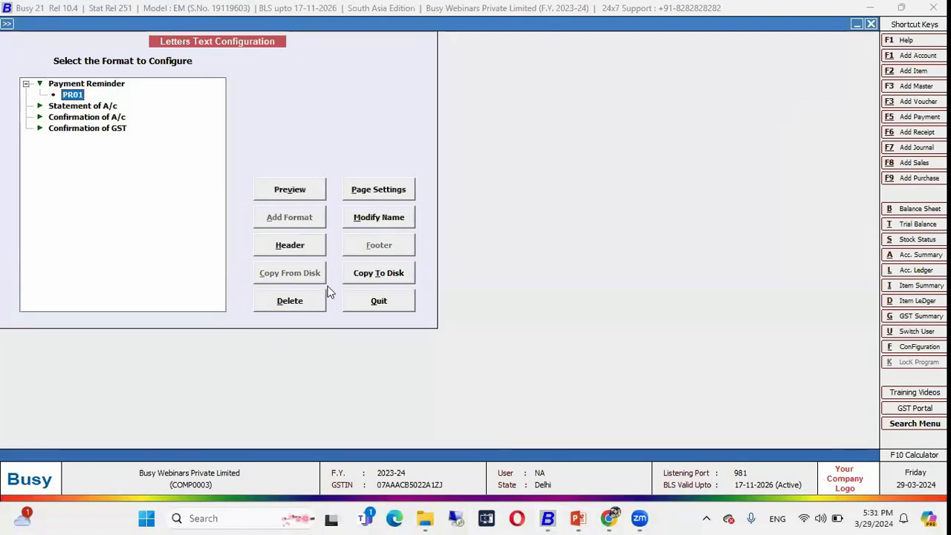
pyautogui.click(319, 245)
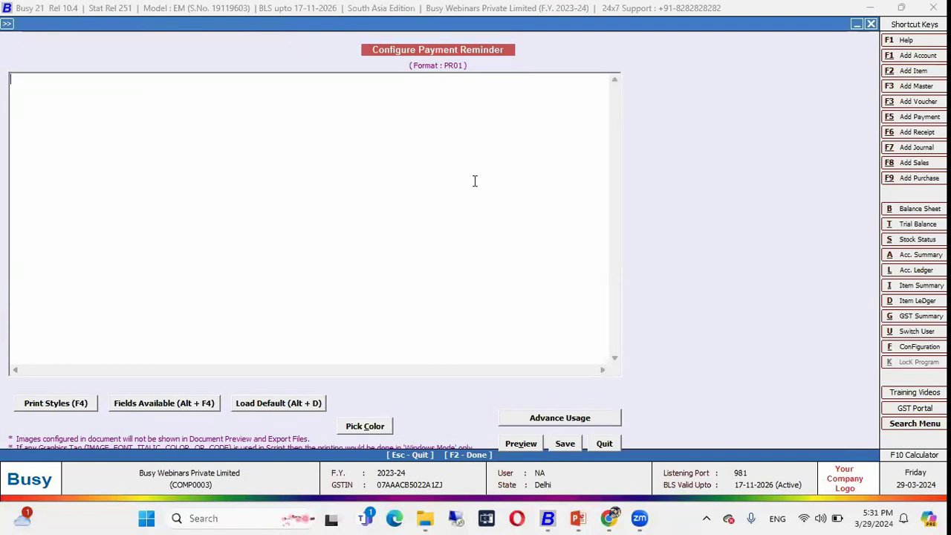
# - Write the reminder lines "Dear Sir,", "Your Payment is Pending." and "Please complete your payment", separated by blank lines
pyautogui.write('Dear Sir,')
pyautogui.press('Return')
pyautogui.press('Return')
pyautogui.write('Your Payment ')
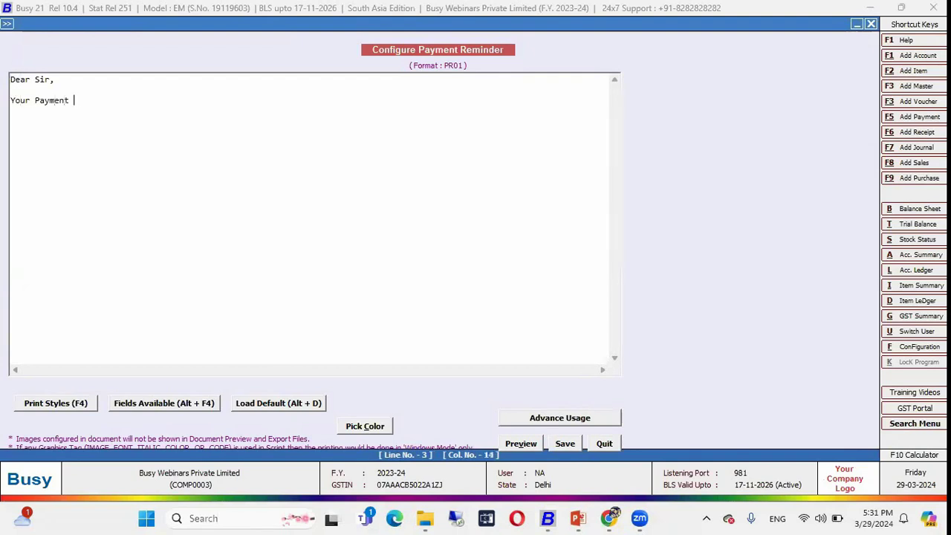
pyautogui.write('is Pending.')
pyautogui.press('Return')
pyautogui.press('Return')
pyautogui.write('Please compl')
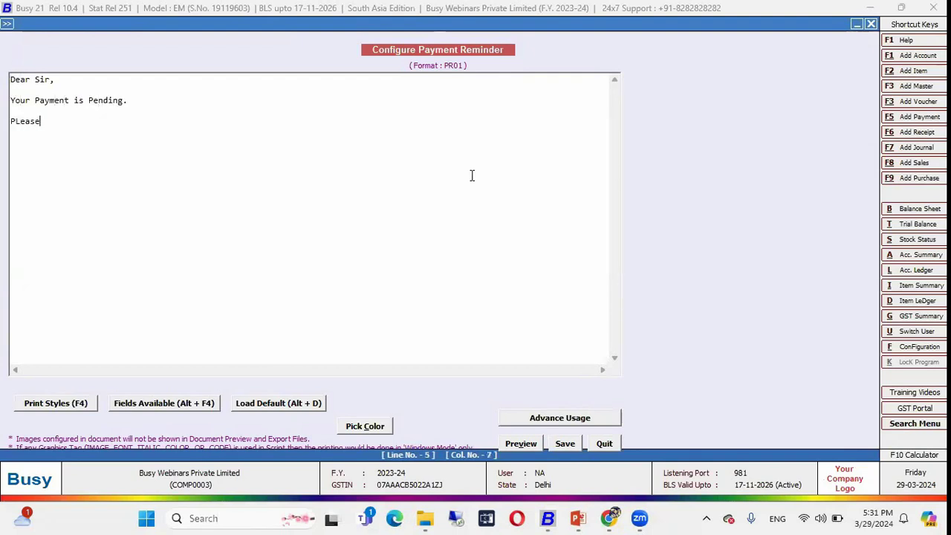
pyautogui.write('ete your payment')
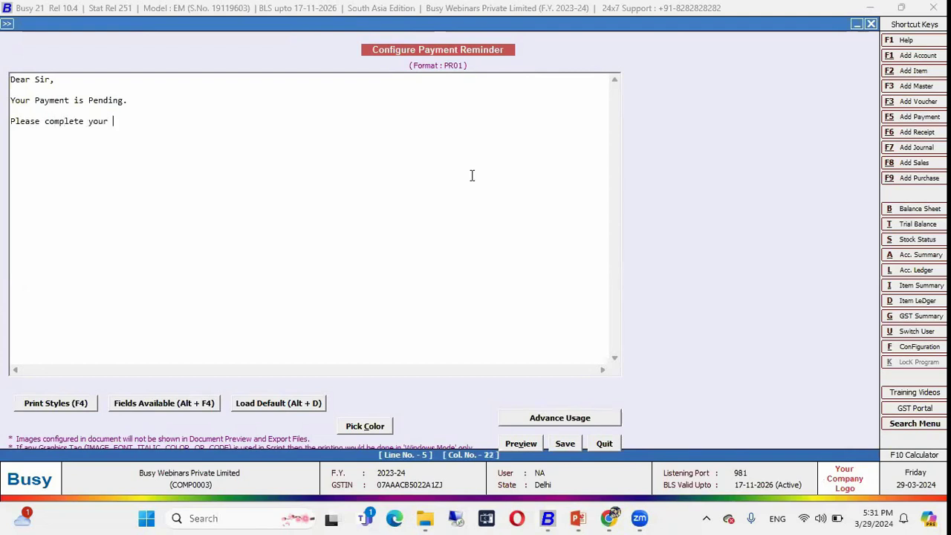
# - Add the lines "Please see the details below:-" and "Pending Amount :" below the letter text, with blank lines between
pyautogui.press('Return')
pyautogui.press('Return')
pyautogui.write('Please ')
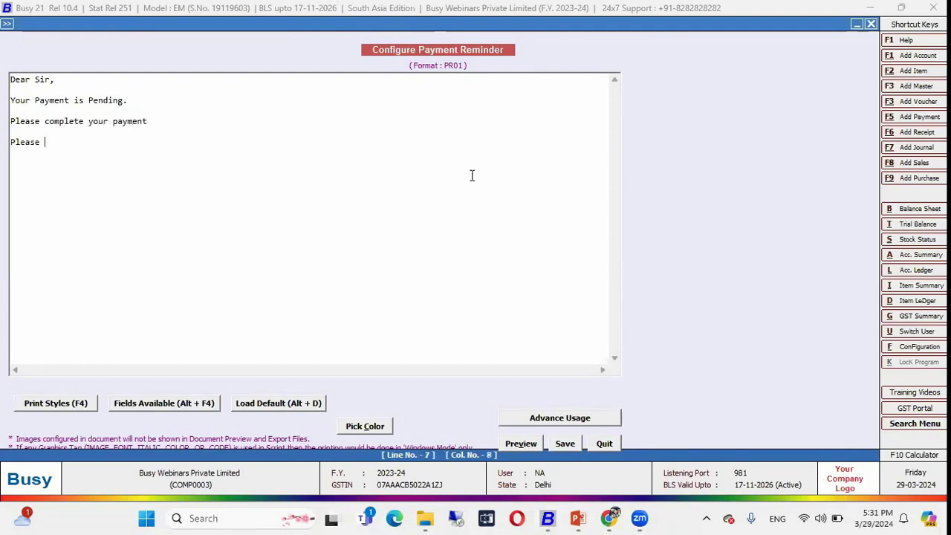
pyautogui.write('see the eetails below:-')
pyautogui.press('Return')
pyautogui.press('Return')
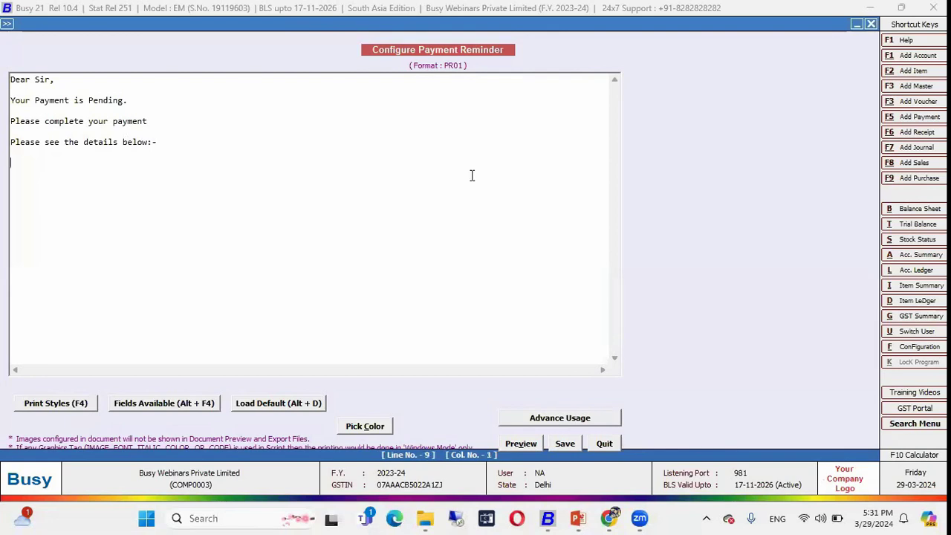
pyautogui.write('Pending Amount :')
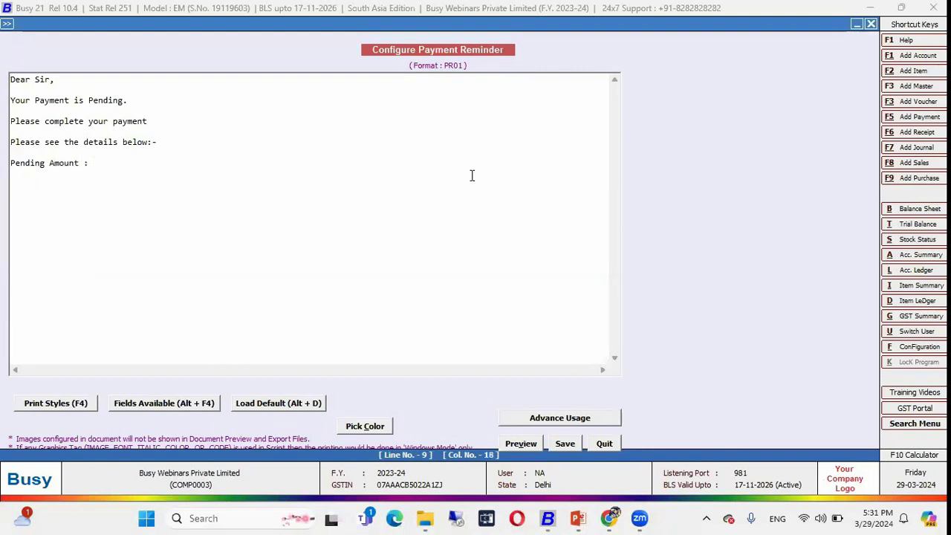
# - Insert the AMT_RECEIVABLE field after "Pending Amount :" and leave a blank line below it
pyautogui.hotkey('alt', 'F4')
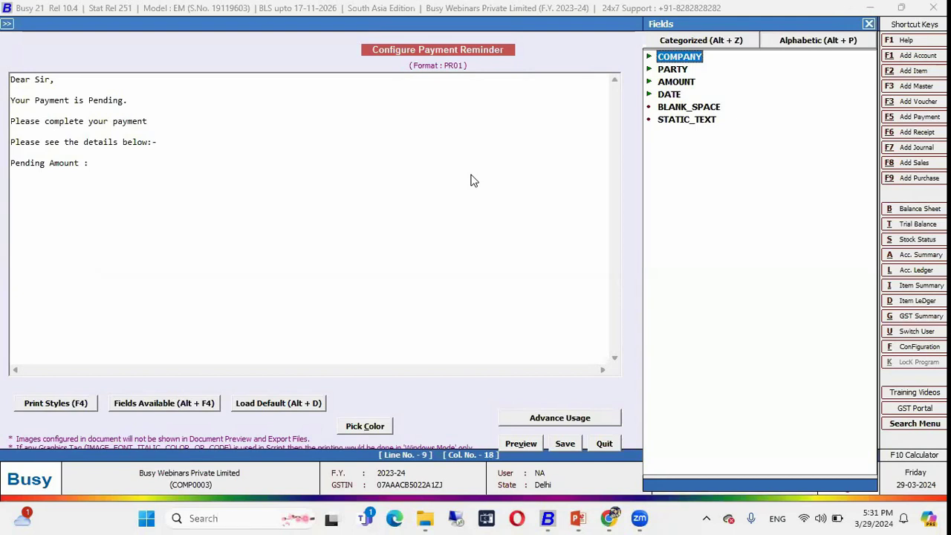
pyautogui.press('Down')
pyautogui.press('Down')
pyautogui.press('Right')
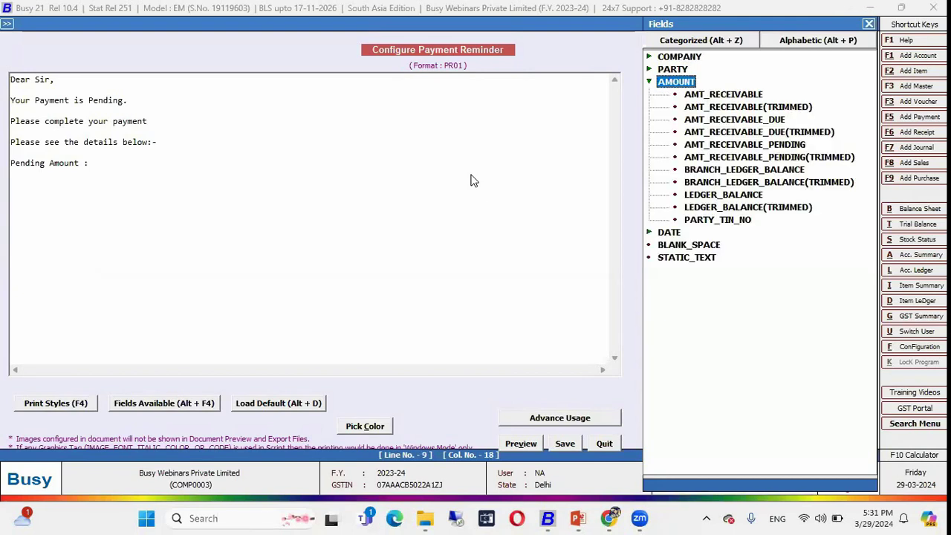
pyautogui.press('Down')
pyautogui.press('Down')
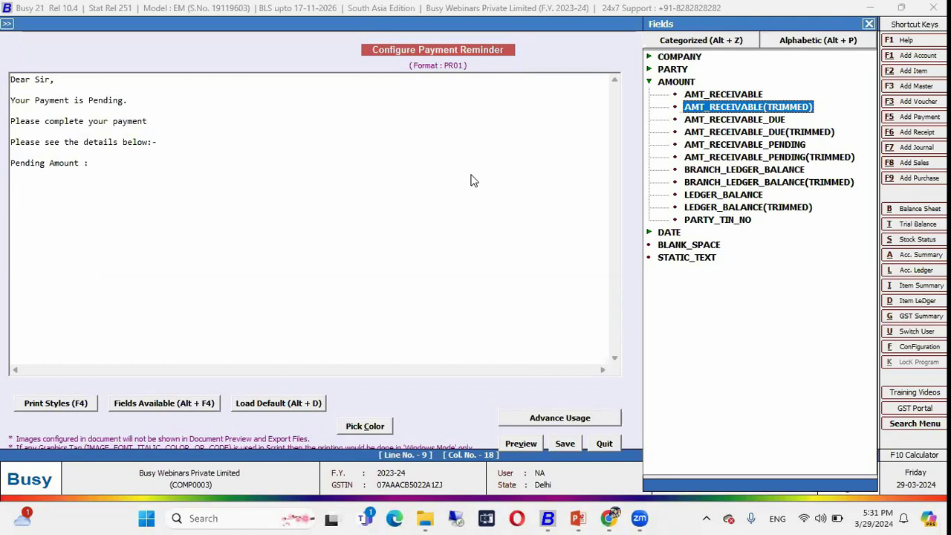
pyautogui.press('Up')
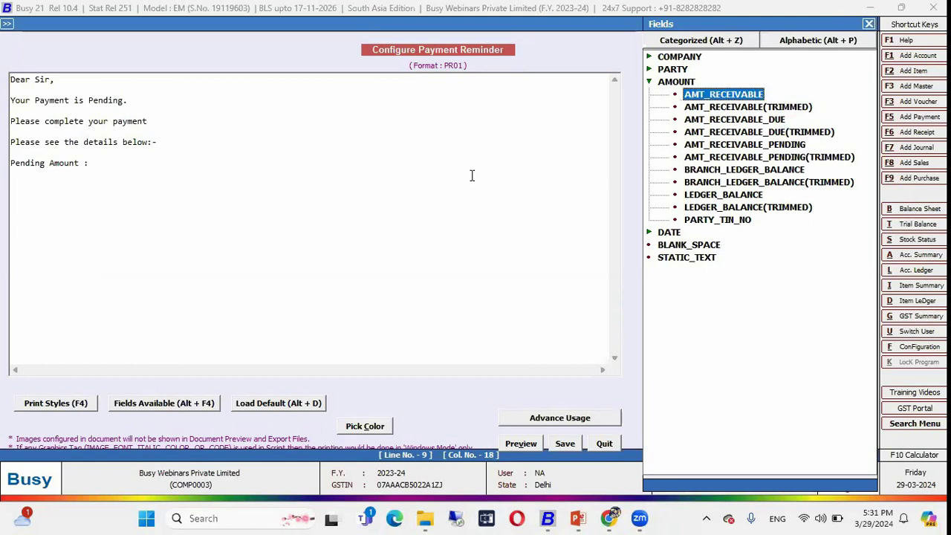
pyautogui.press('Return')
pyautogui.press('Return')
pyautogui.press('Return')
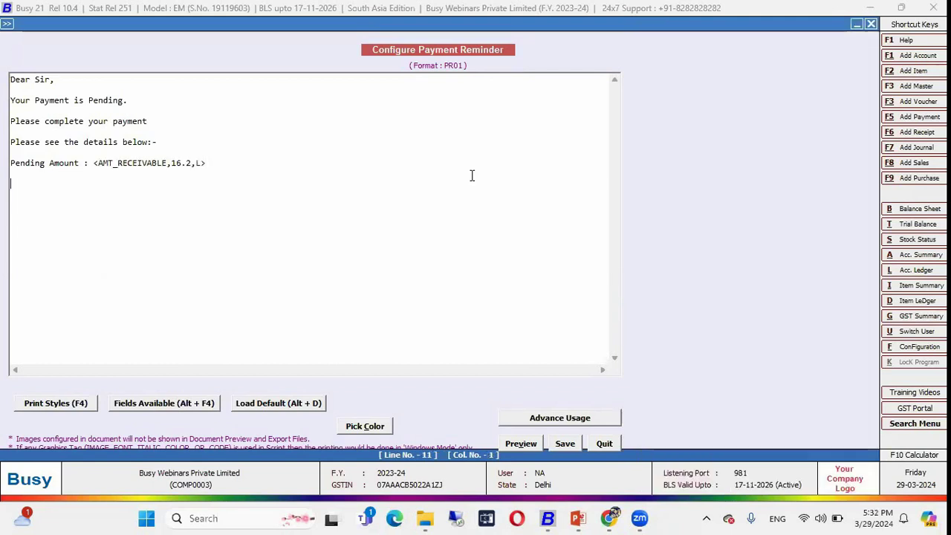
# - Close the letter text with "Regards" and insert the COMPANY_NAME field on the line below it
pyautogui.write('Regards')
pyautogui.press('Return')
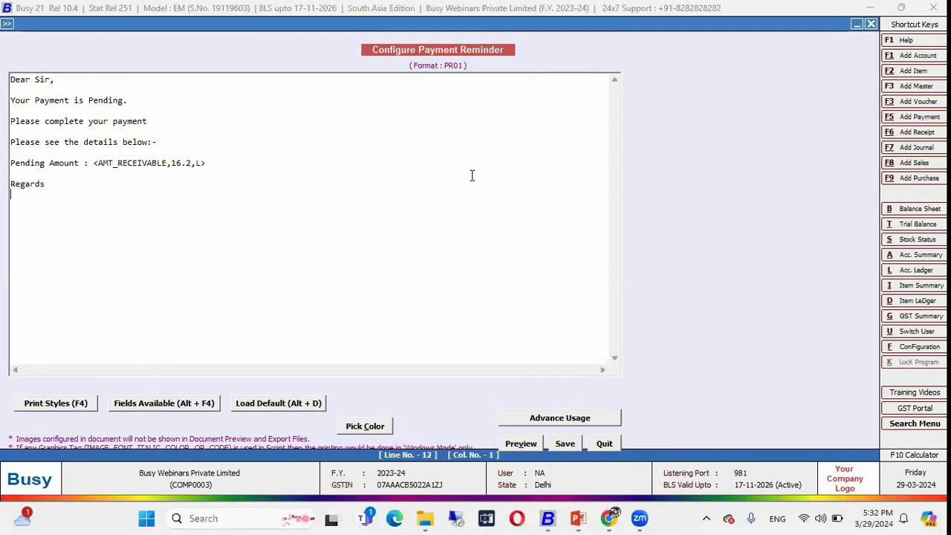
pyautogui.hotkey('alt', 'F4')
pyautogui.press('Up')
pyautogui.press('Left')
pyautogui.press('Up')
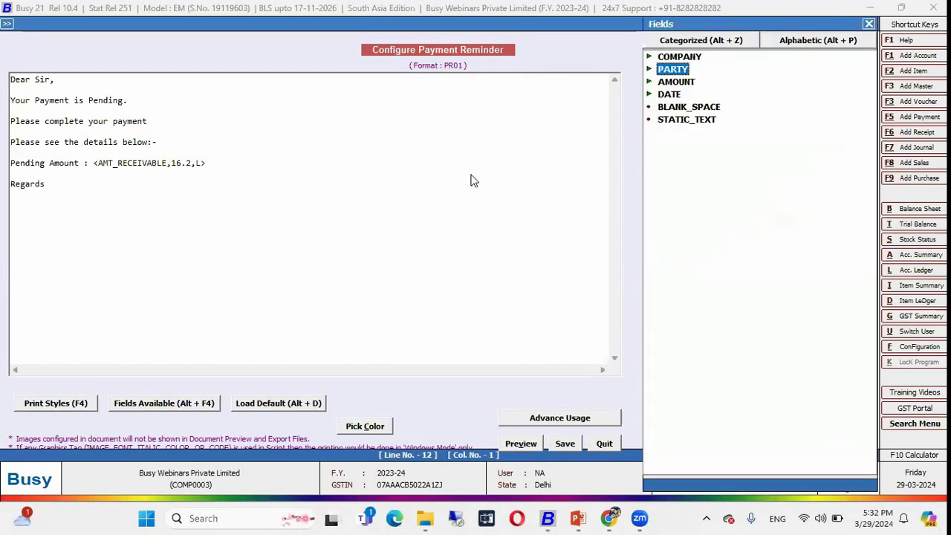
pyautogui.press('Up')
pyautogui.press('Right')
pyautogui.press('Down')
pyautogui.press('Down')
pyautogui.press('Down')
pyautogui.press('Down')
pyautogui.press('Down')
pyautogui.press('Down')
pyautogui.press('Down')
pyautogui.press('Down')
pyautogui.press('Down')
pyautogui.press('Down')
pyautogui.press('Down')
pyautogui.press('Down')
pyautogui.press('Down')
pyautogui.press('Down')
pyautogui.press('Return')
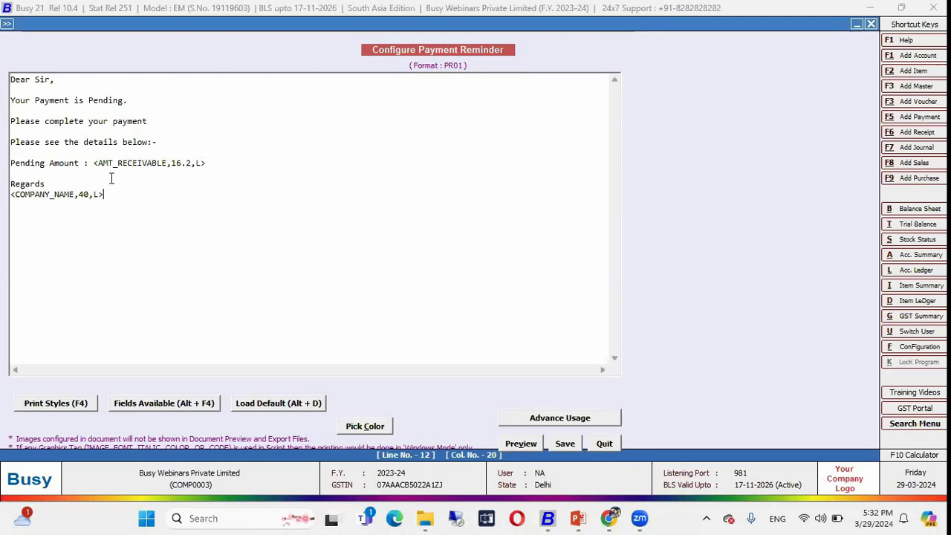
pyautogui.moveTo(165, 141); pyautogui.dragTo(9, 141)
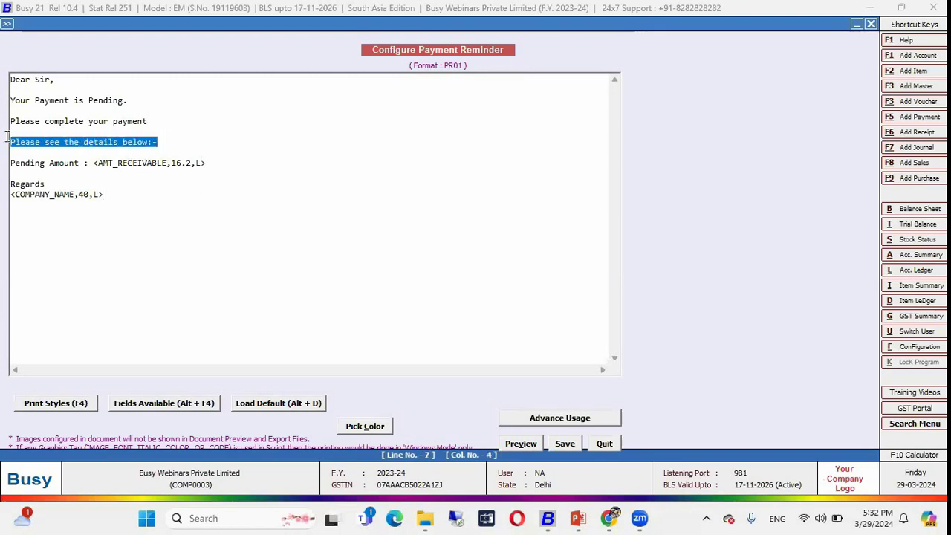
pyautogui.moveTo(177, 163); pyautogui.dragTo(170, 165)
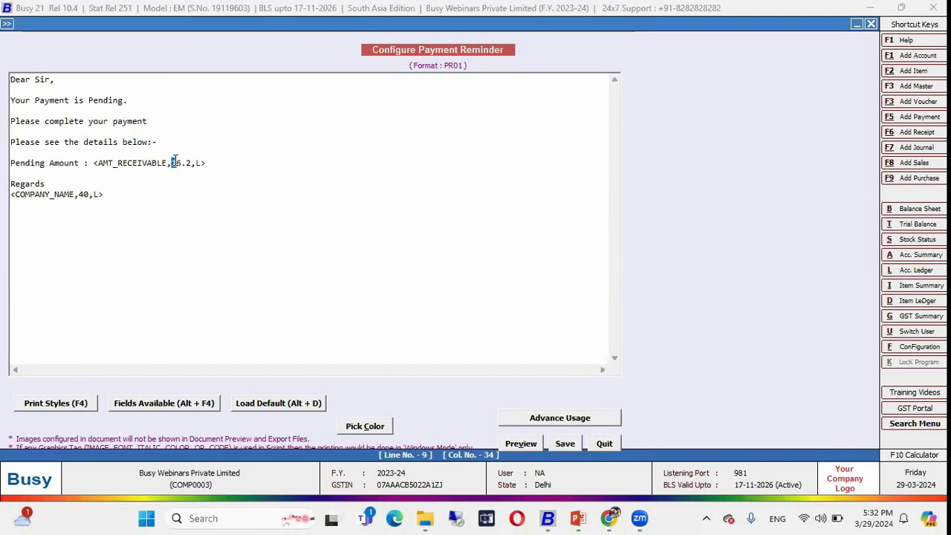
pyautogui.click(147, 402)
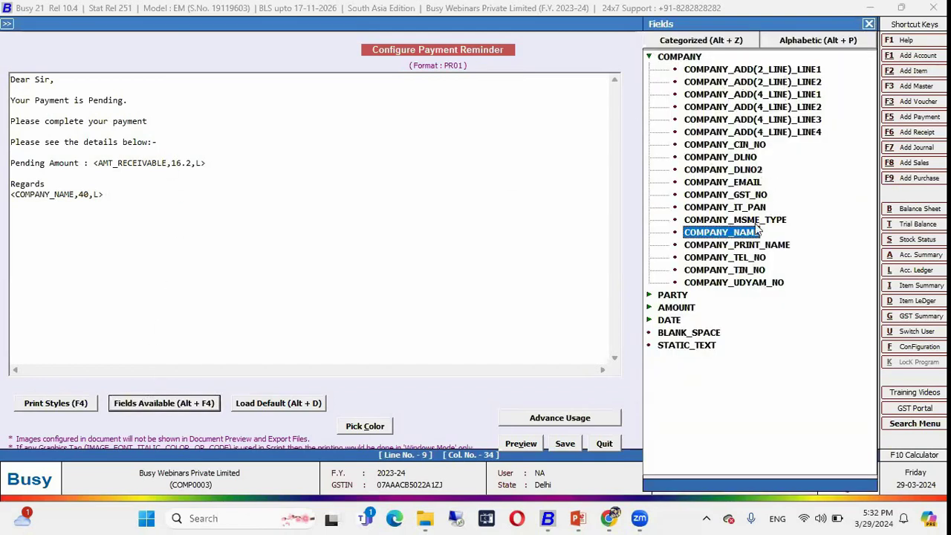
pyautogui.click(869, 24)
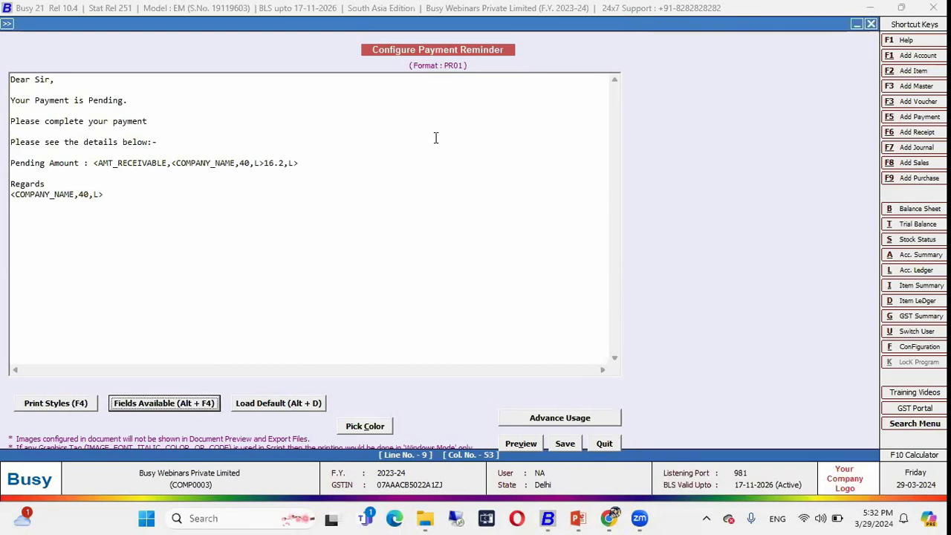
pyautogui.keyDown('shift'); pyautogui.click(173, 162); pyautogui.keyUp('shift')
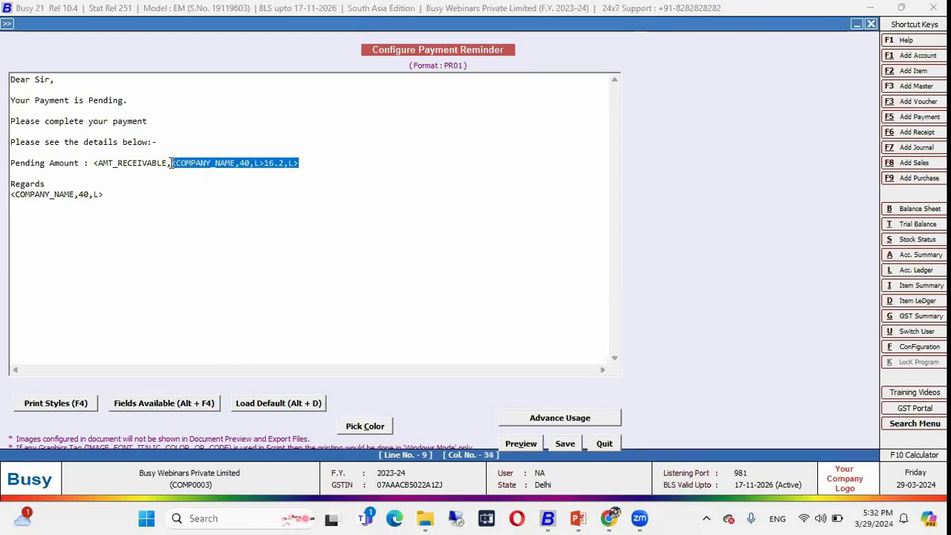
pyautogui.click(171, 163)
pyautogui.press('Delete')
pyautogui.press('Delete')
pyautogui.press('Delete')
pyautogui.press('Delete')
pyautogui.press('Delete')
pyautogui.press('Delete')
pyautogui.press('Delete')
pyautogui.press('Delete')
pyautogui.press('Delete')
pyautogui.press('Delete')
pyautogui.press('Delete')
pyautogui.press('Delete')
pyautogui.press('Delete')
pyautogui.press('Delete')
pyautogui.press('Delete')
pyautogui.press('Delete')
pyautogui.press('Delete')
pyautogui.press('Delete')
pyautogui.press('Delete')
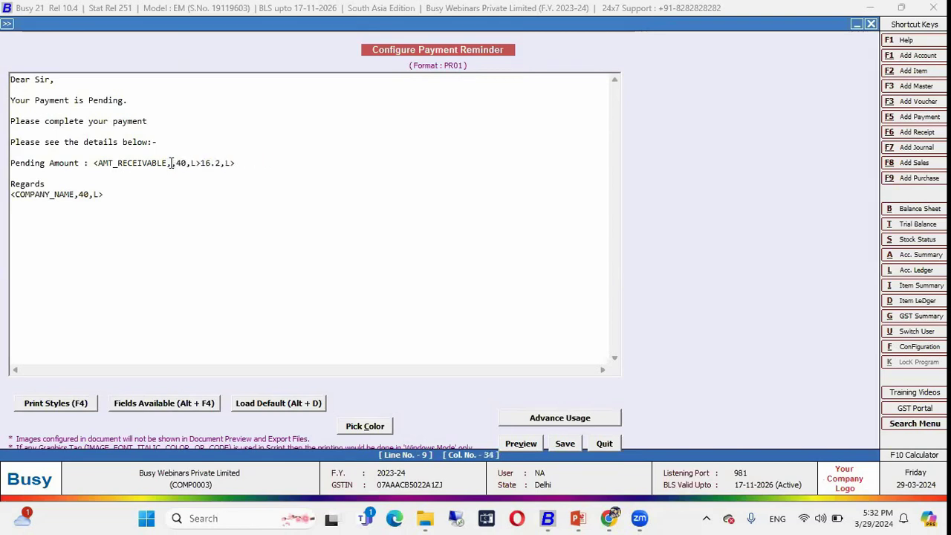
# - Save the reminder letter text and preview the PR01 format
pyautogui.click(564, 443)
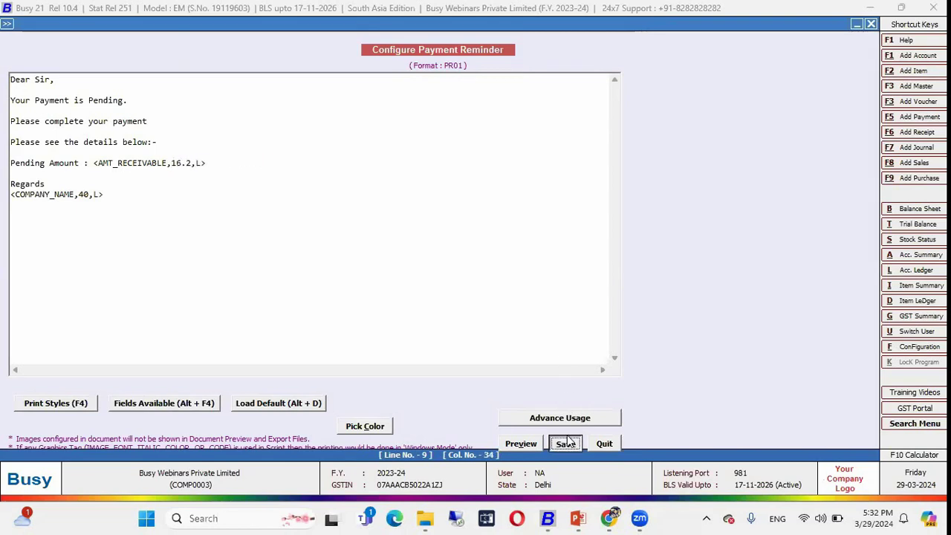
pyautogui.click(290, 191)
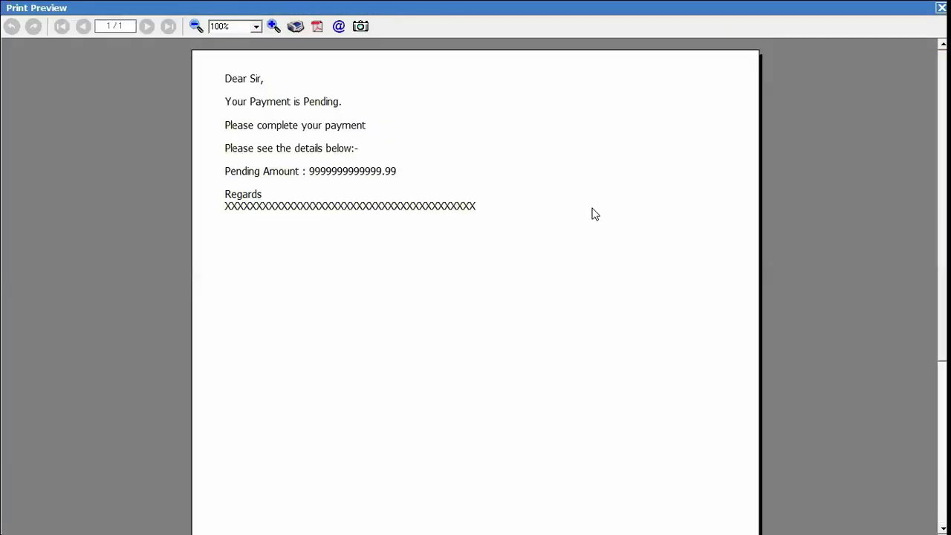
pyautogui.click(941, 7)
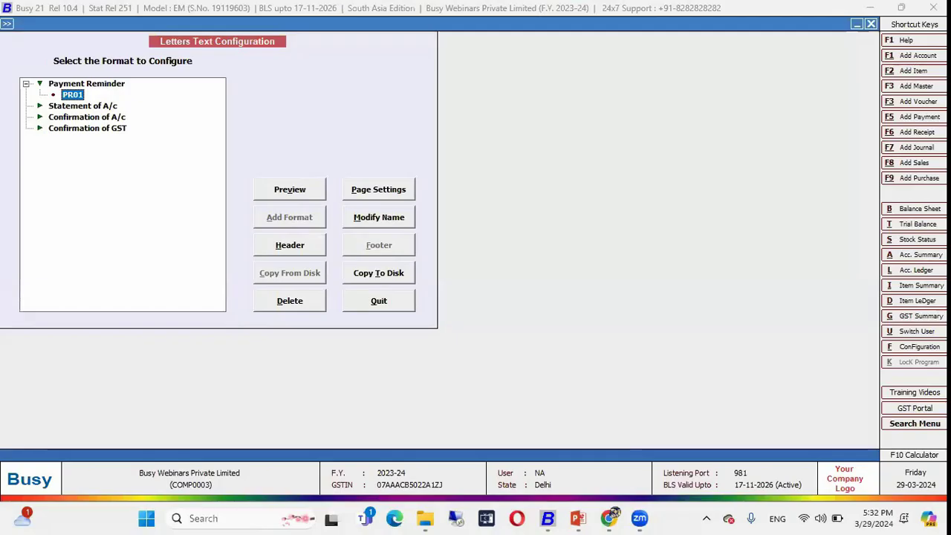
# - Leave the letters configuration and start a Payment Reminder showing Pending Bills for multiple parties
pyautogui.press('Escape')
pyautogui.press('Escape')
pyautogui.press('Right')
pyautogui.press('Right')
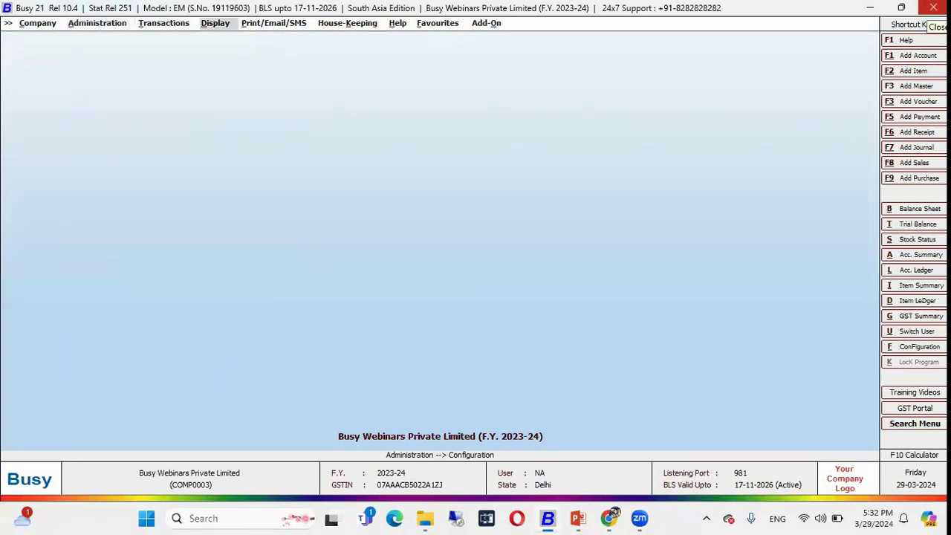
pyautogui.press('Right')
pyautogui.press('Return')
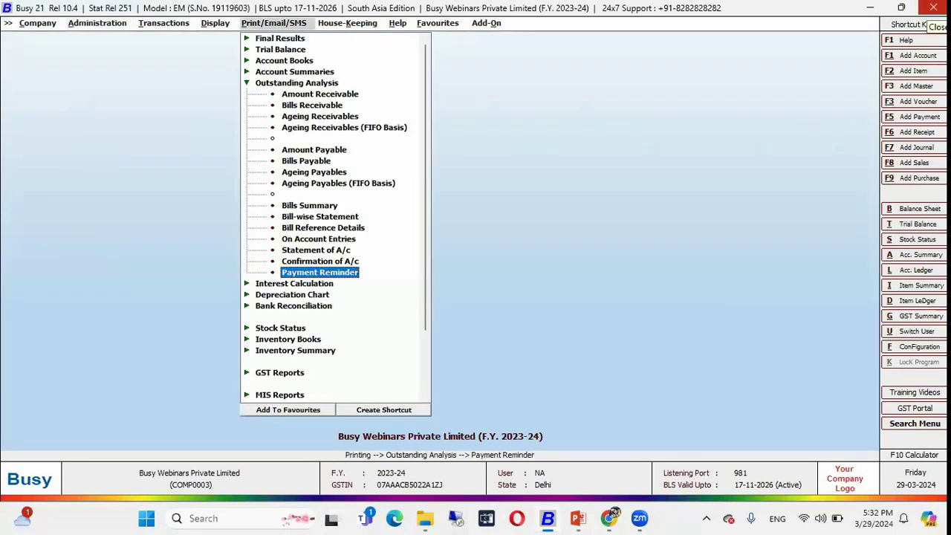
pyautogui.press('Return')
pyautogui.press('Right')
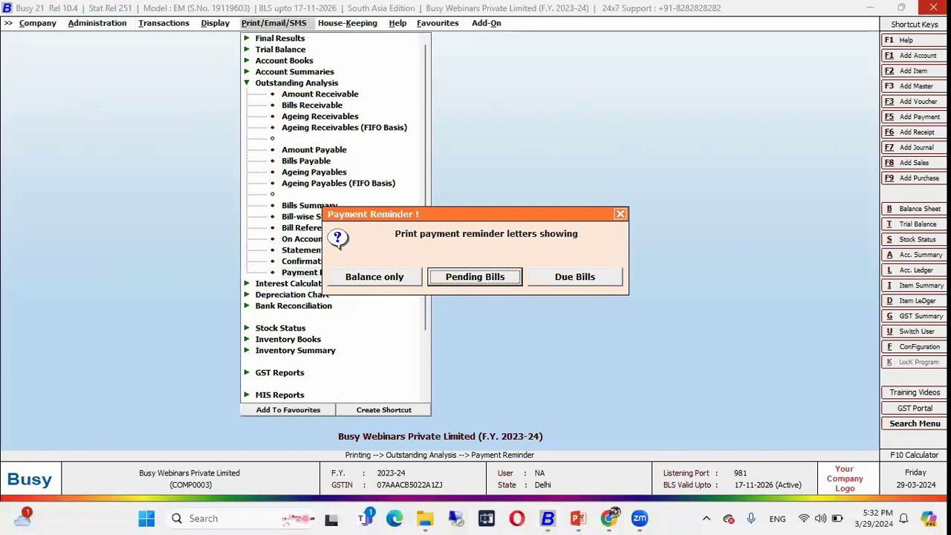
pyautogui.press('Return')
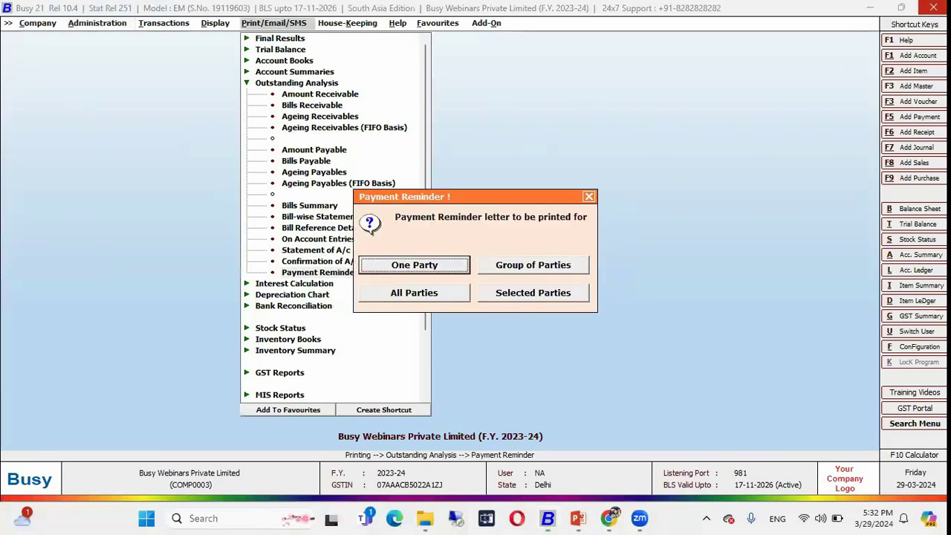
pyautogui.press('Down')
pyautogui.press('Return')
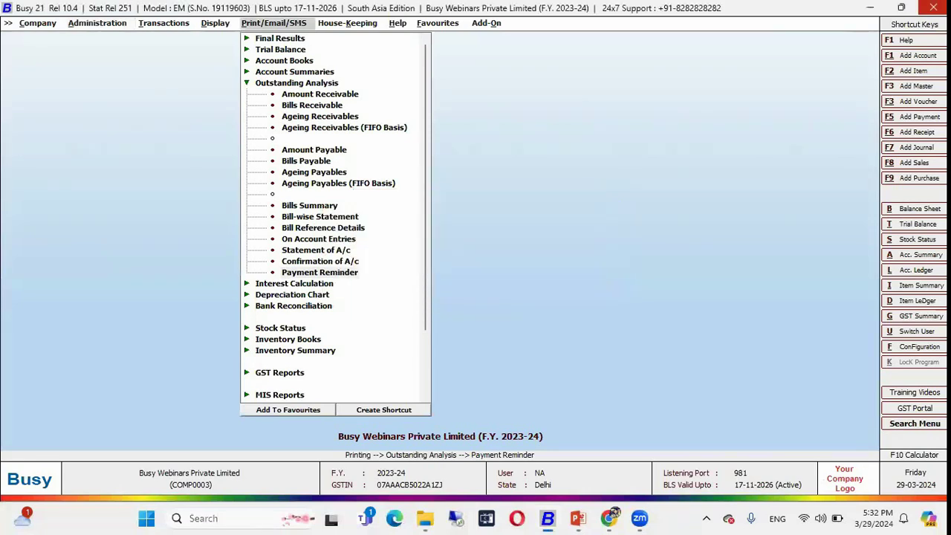
# - Accept the reminder's report options and preview the letters with the list of all pending bills
pyautogui.press('Return')
pyautogui.press('Return')
pyautogui.press('Return')
pyautogui.press('Return')
pyautogui.press('Return')
pyautogui.press('Return')
pyautogui.press('Return')
pyautogui.press('Return')
pyautogui.press('Return')
pyautogui.press('Return')
pyautogui.press('Return')
pyautogui.press('Right')
pyautogui.press('Return')
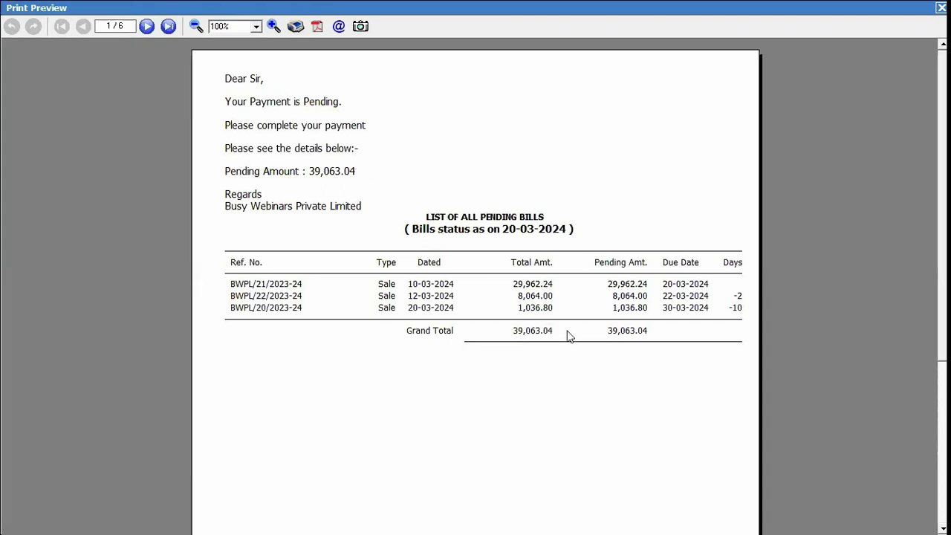
# - Page through the parties' reminder letters to check the custom text and pending amounts, and leave the preview
pyautogui.click(145, 26)
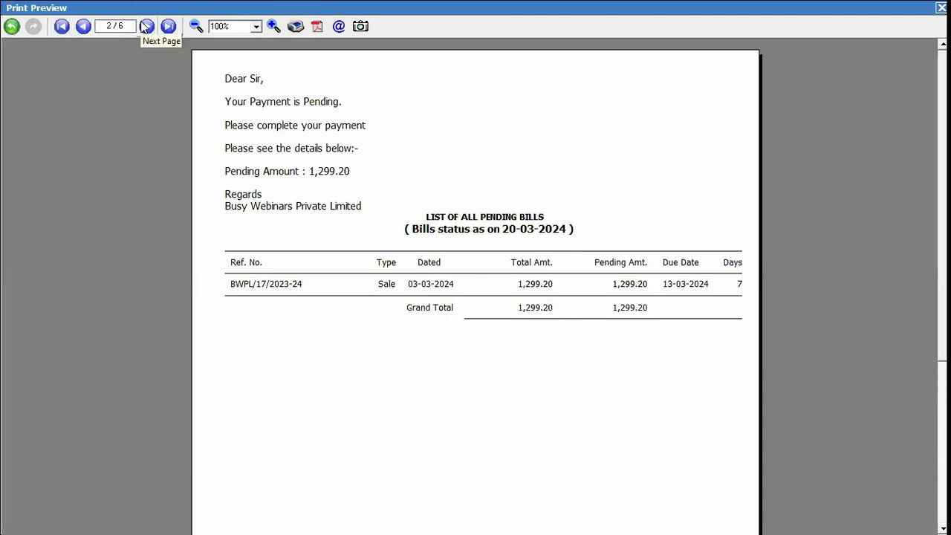
pyautogui.click(146, 26)
pyautogui.click(145, 26)
pyautogui.click(146, 26)
pyautogui.click(146, 26)
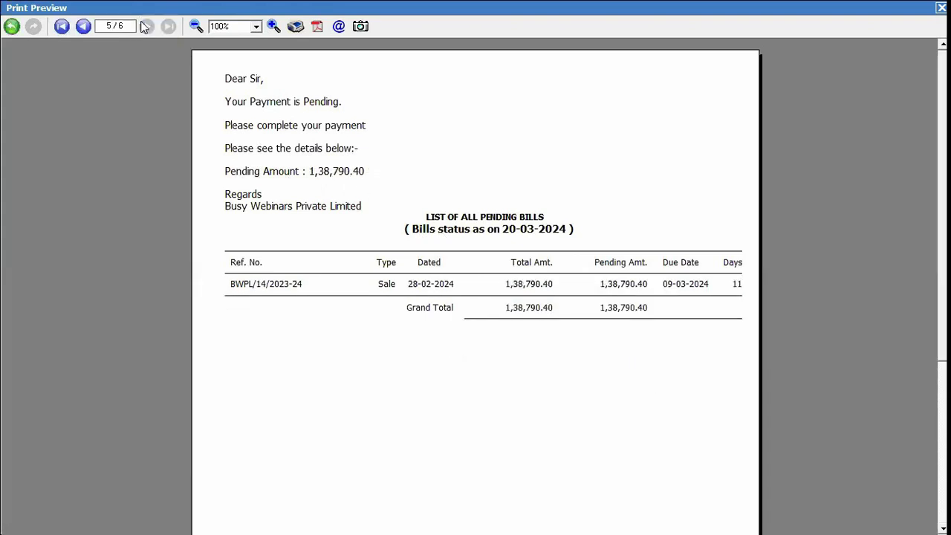
pyautogui.click(83, 26)
pyautogui.click(83, 26)
pyautogui.click(83, 26)
pyautogui.click(84, 26)
pyautogui.click(84, 25)
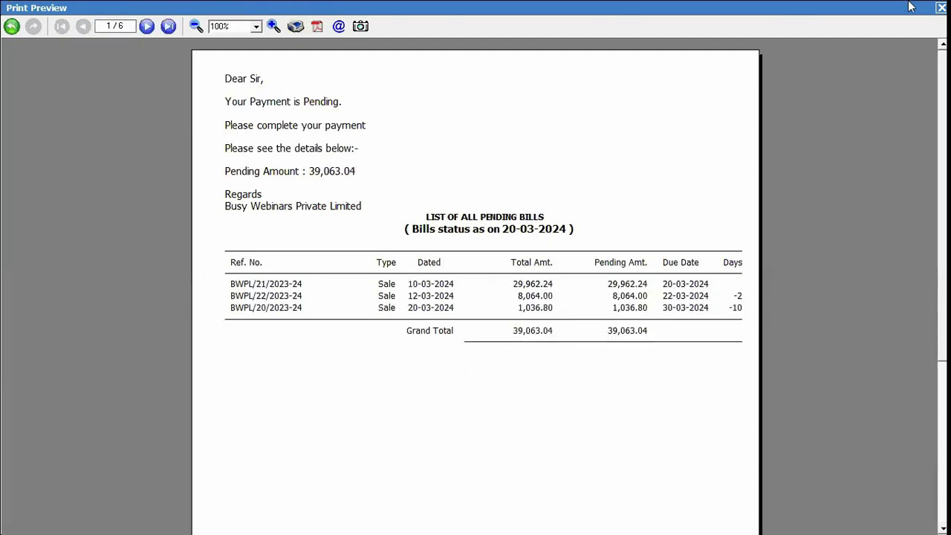
pyautogui.press('Escape')
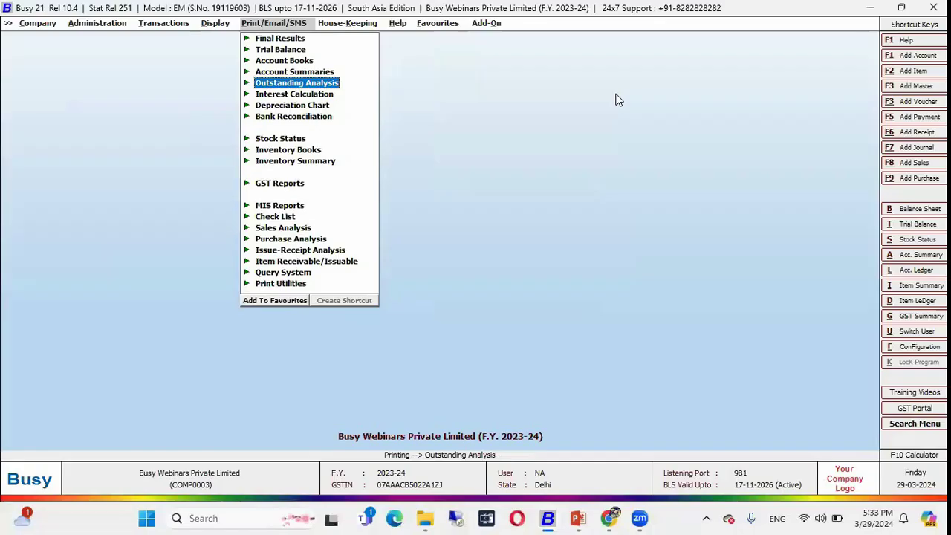
# - Open the Letters Text Configuration from the Administration configuration options
pyautogui.press('Left')
pyautogui.press('Left')
pyautogui.press('Left')
pyautogui.press('Return')
pyautogui.press('Down')
pyautogui.press('Down')
pyautogui.press('Down')
pyautogui.press('Down')
pyautogui.press('Down')
pyautogui.press('Down')
pyautogui.press('Down')
pyautogui.press('Down')
pyautogui.press('Down')
pyautogui.press('Down')
pyautogui.press('Down')
pyautogui.press('Down')
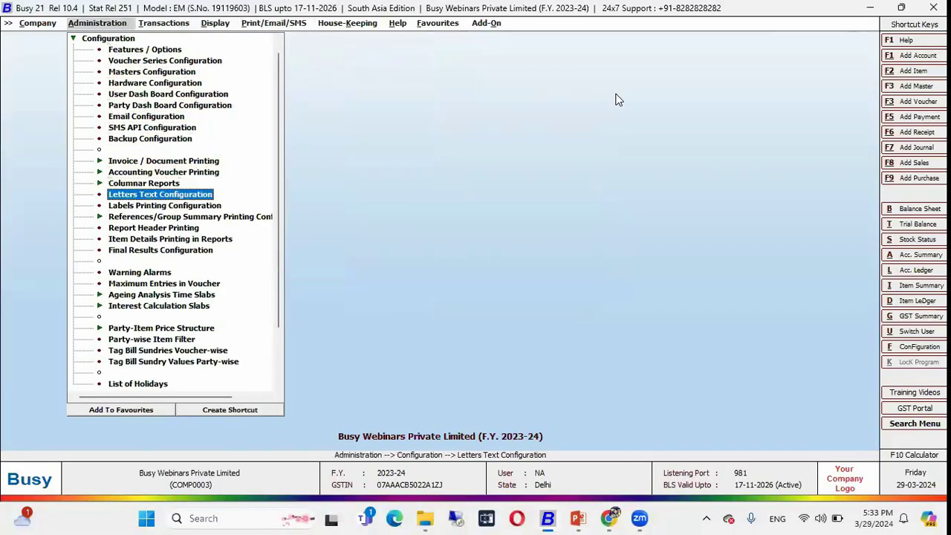
pyautogui.press('Return')
# - Add a letter format named SA01 under Statement of A/c
pyautogui.press('Down')
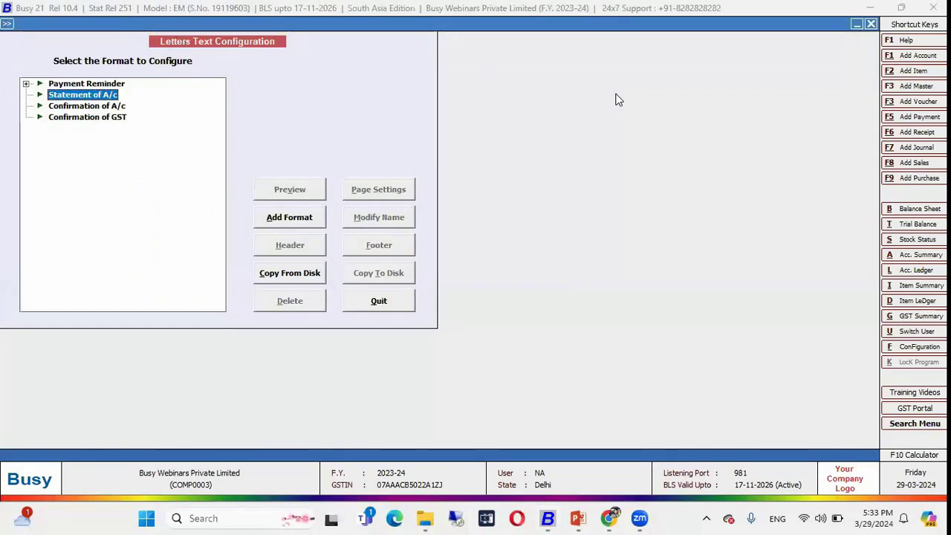
pyautogui.click(289, 216)
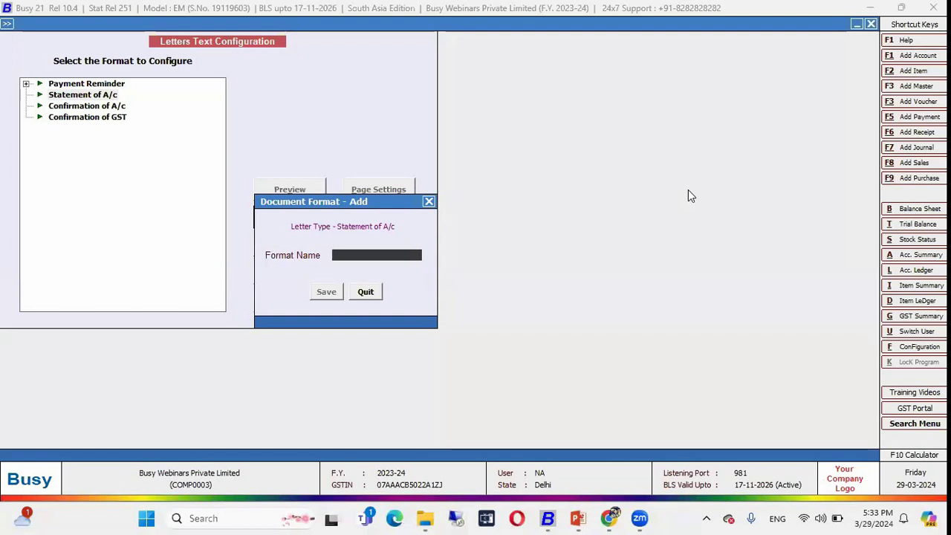
pyautogui.write('SA')
pyautogui.write('B')
pyautogui.press('Return')
pyautogui.press('Return')
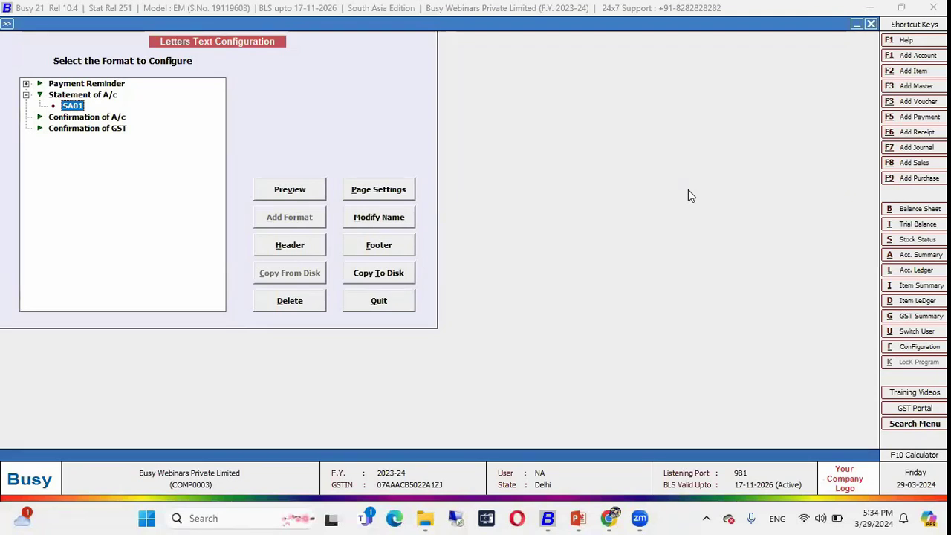
# - Leave the letters configuration and open the Statement of A/c printing report under Outstanding Analysis
pyautogui.press('Escape')
pyautogui.press('Escape')
pyautogui.press('Right')
pyautogui.press('Right')
pyautogui.press('Down')
pyautogui.press('Down')
pyautogui.press('Down')
pyautogui.press('Right')
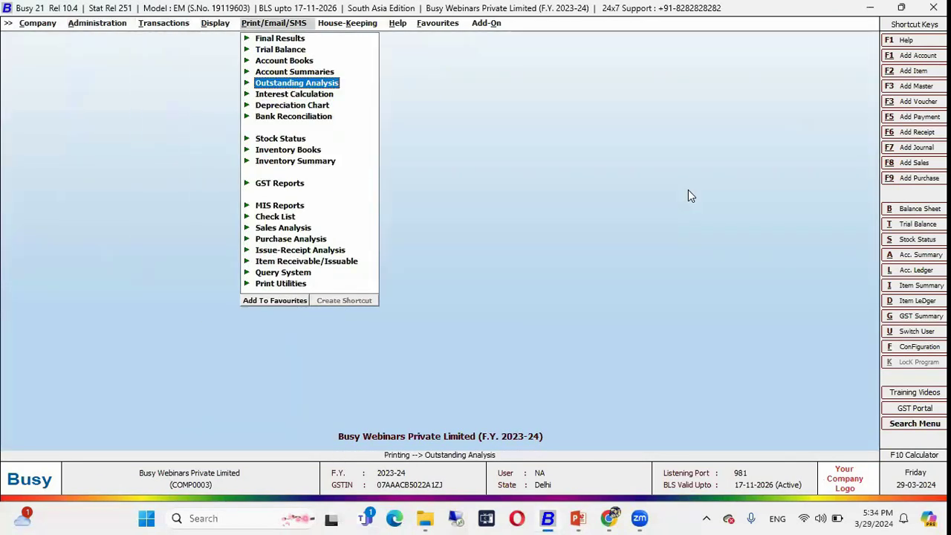
pyautogui.press('Return')
pyautogui.press('Down')
pyautogui.press('Down')
pyautogui.press('Down')
pyautogui.press('Down')
pyautogui.press('Down')
pyautogui.press('Down')
pyautogui.press('Down')
pyautogui.press('Down')
pyautogui.press('Down')
pyautogui.press('Down')
pyautogui.press('Down')
pyautogui.press('Down')
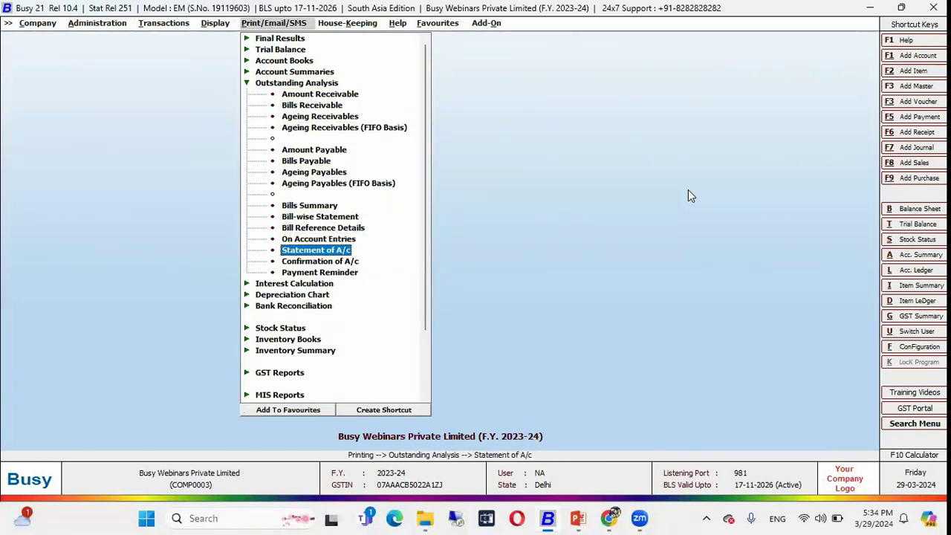
pyautogui.press('Return')
pyautogui.press('Return')
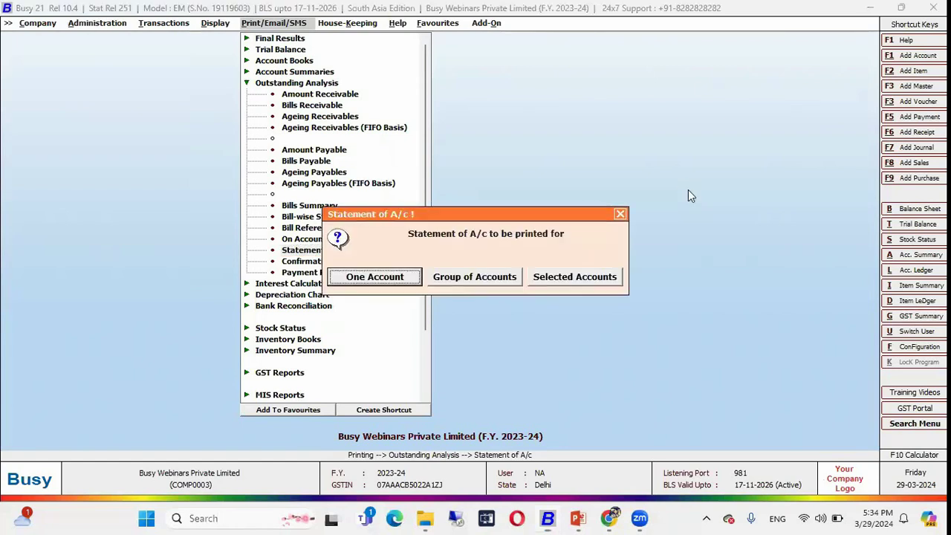
# - Choose to print the Statement of A/c for One Account and proceed to its account selection
pyautogui.press('Return')
pyautogui.press('Right')
pyautogui.press('Left')
pyautogui.press('Return')
pyautogui.press('Right')
pyautogui.press('Right')
pyautogui.press('Left')
pyautogui.press('Left')
pyautogui.press('Return')
pyautogui.press('Return')
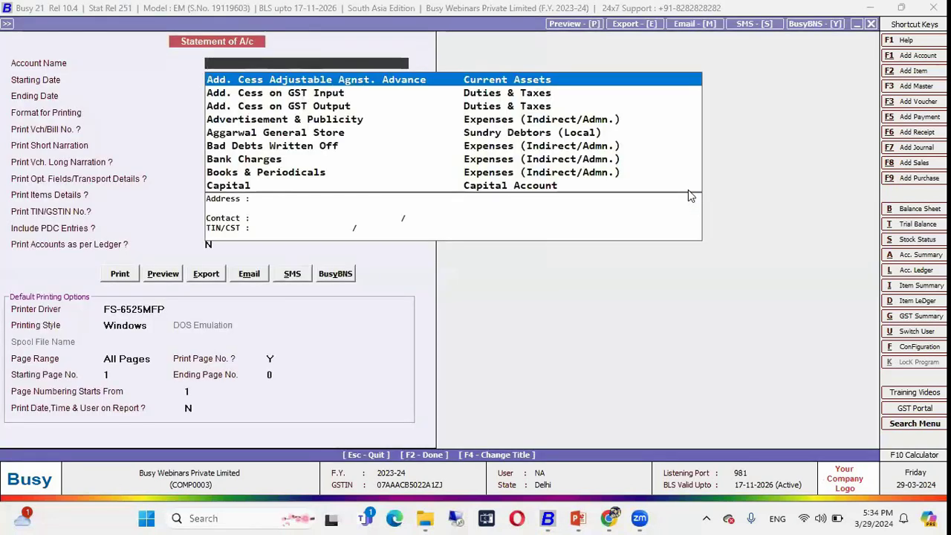
# - Select Aggarwal General Store for the statement, with ending date 31-03-2024 and the STANDARD printing format
pyautogui.write('ag')
pyautogui.press('Return')
pyautogui.press('Return')
pyautogui.write('31.3')
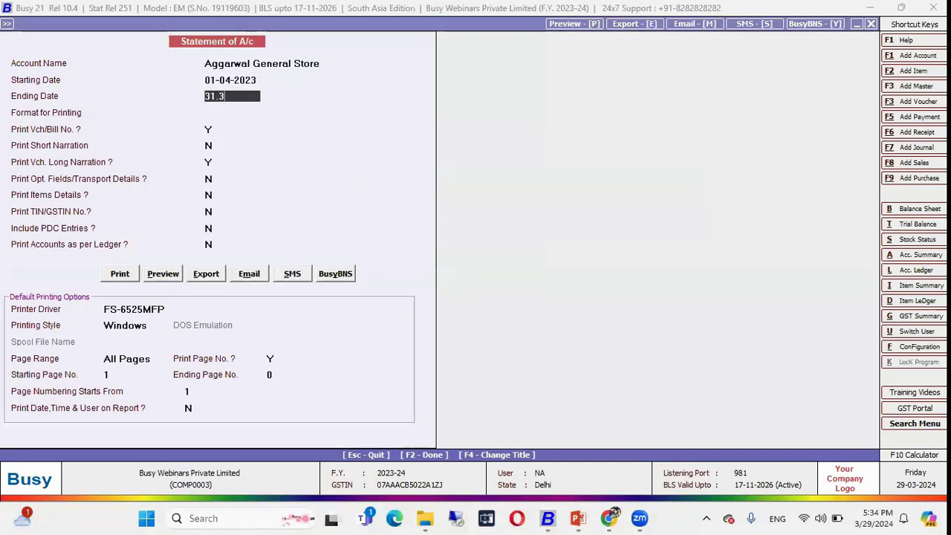
pyautogui.press('Return')
pyautogui.press('Return')
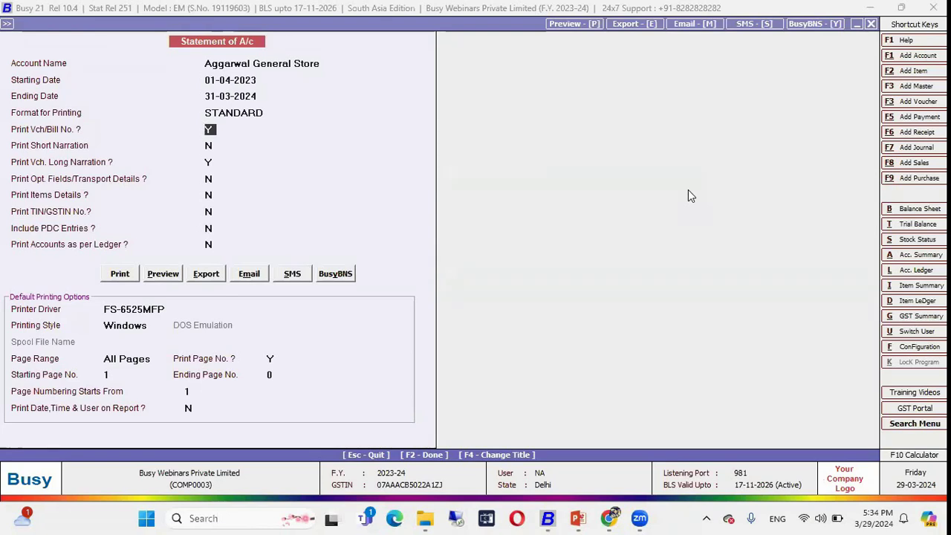
# - Include short narration, optional fields/transport details, item details, TIN/GSTIN number, PDC entries and accounts as per ledger in the statement
pyautogui.press('Return')
pyautogui.press('Return')
pyautogui.press('Up')
pyautogui.press('y')
pyautogui.press('y')
pyautogui.press('y')
pyautogui.press('y')
pyautogui.press('y')
pyautogui.press('y')
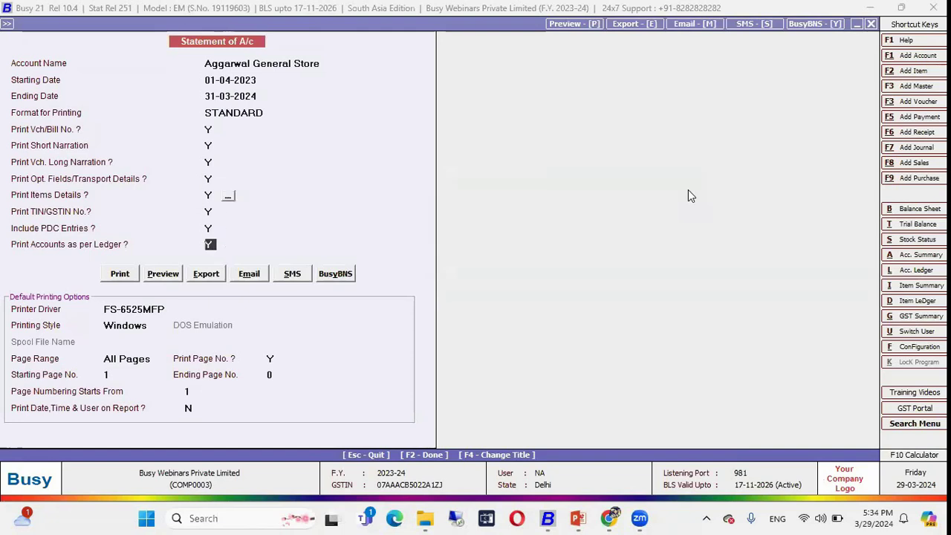
# - Preview the Aggarwal General Store statement letter and look through its itemised transactions on the first page
pyautogui.press('Return')
pyautogui.press('Right')
pyautogui.press('Return')
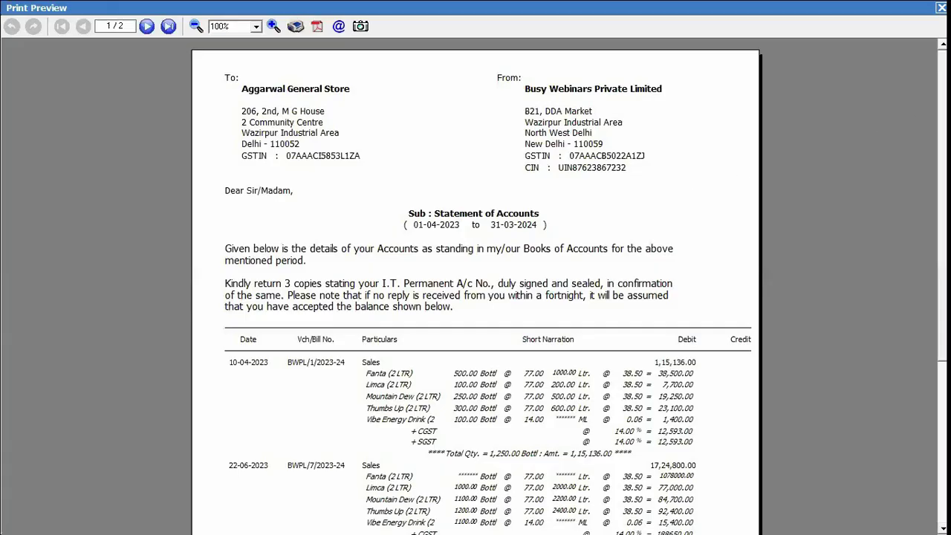
pyautogui.scroll(-3, 476, 297)
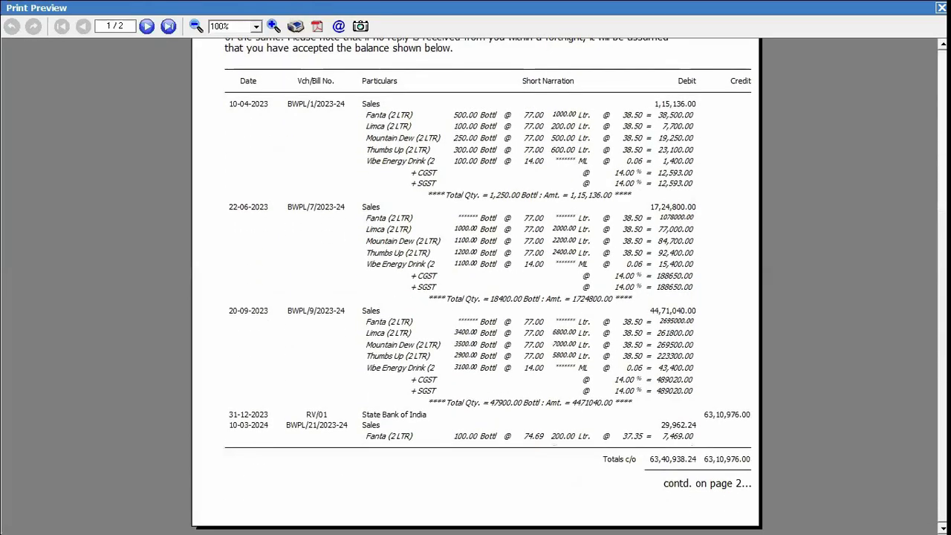
pyautogui.scroll(4, 476, 282)
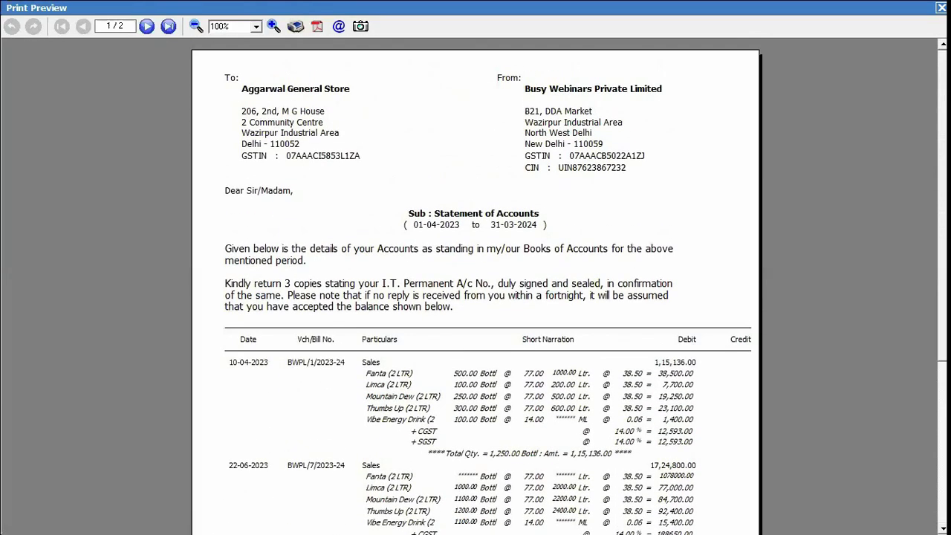
# - Close the preview, exclude item details from the statement and preview the letter again
pyautogui.press('Escape')
pyautogui.click(211, 193)
pyautogui.write('N')
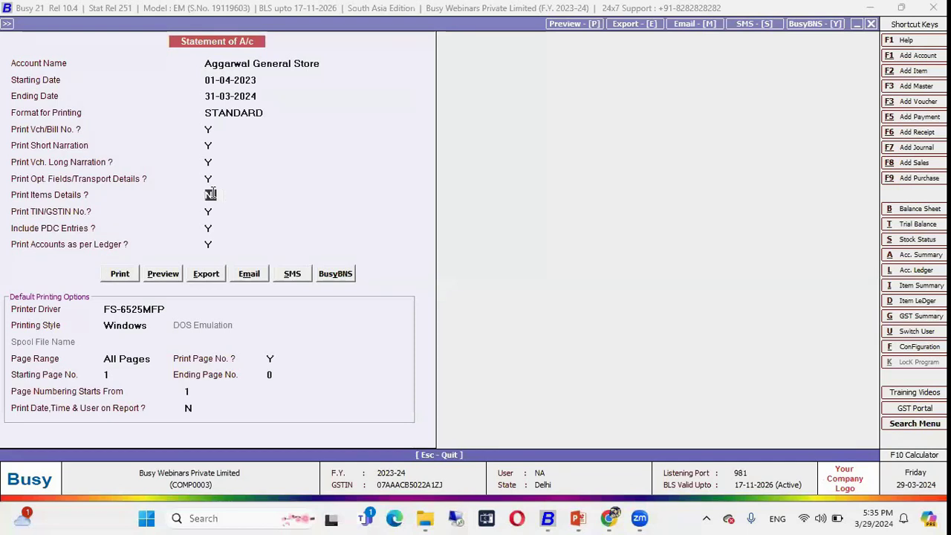
pyautogui.click(165, 274)
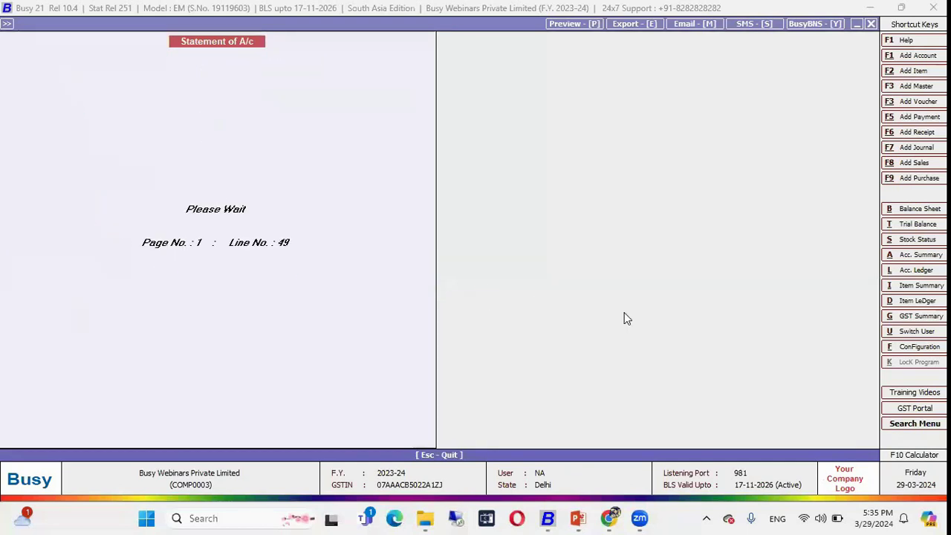
# - Examine the Statement of Accounts letter's addresses, text, transactions, balance and signatory section, and close the preview
pyautogui.scroll(-3, 476, 286)
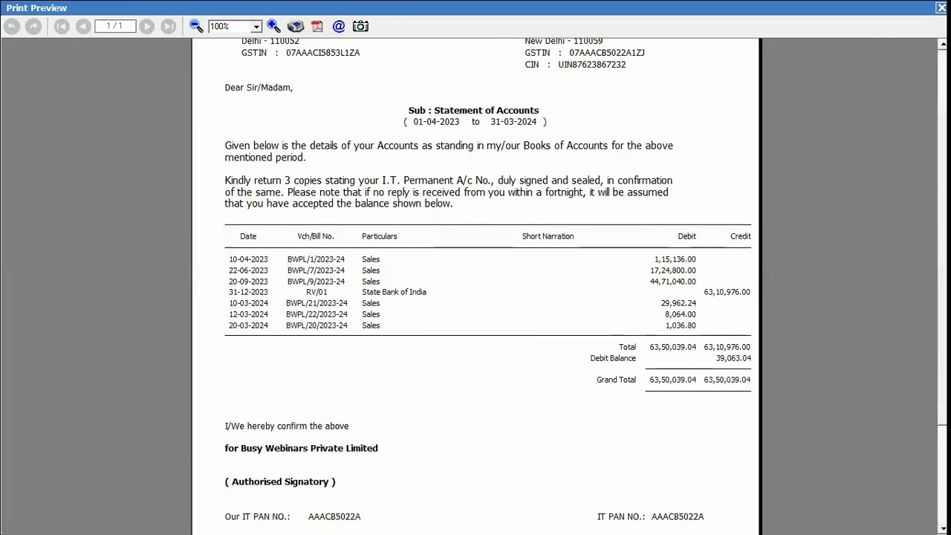
pyautogui.scroll(2, 475, 286)
pyautogui.scroll(1, 475, 286)
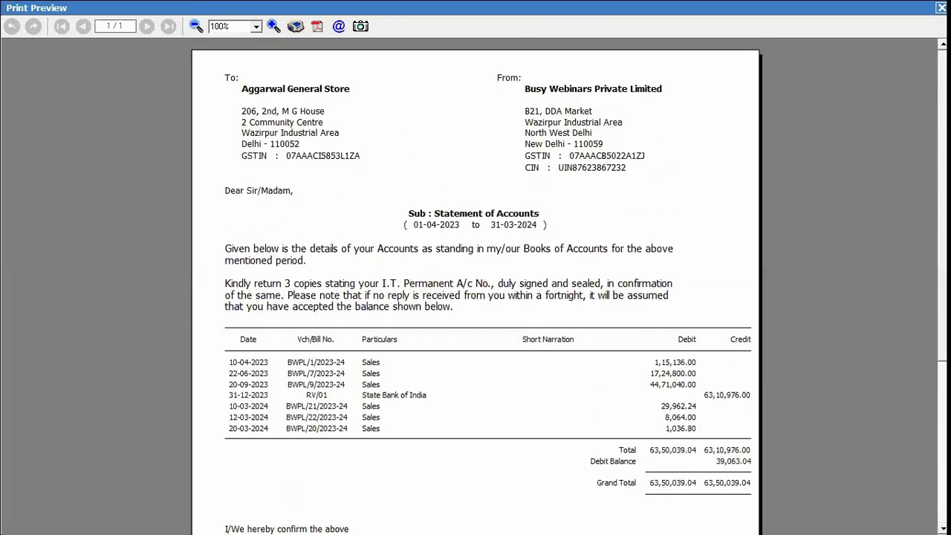
pyautogui.scroll(-6, 475, 285)
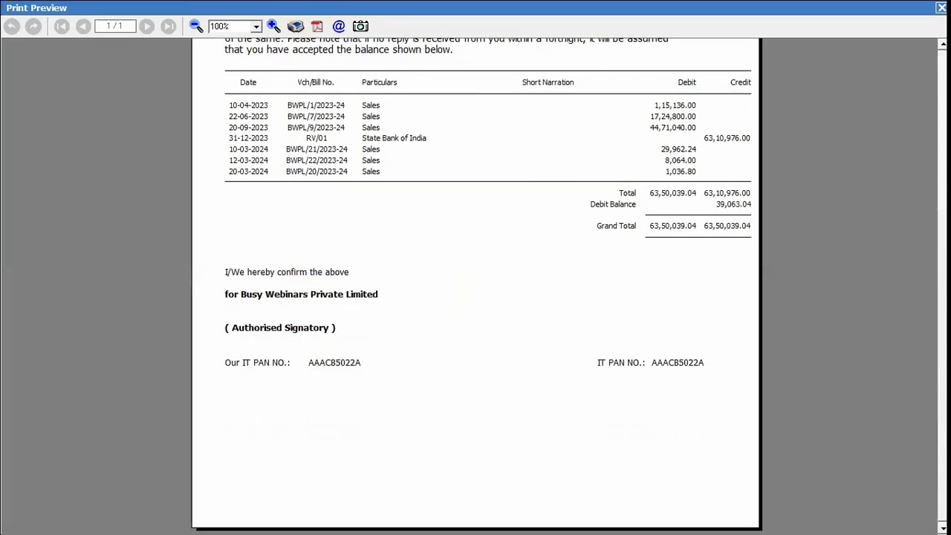
pyautogui.scroll(5, 476, 286)
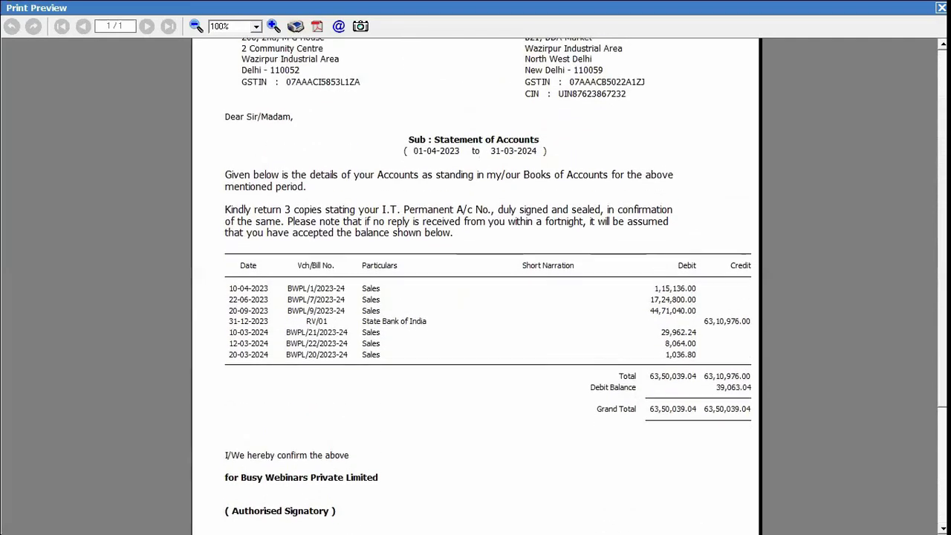
pyautogui.scroll(1, 475, 286)
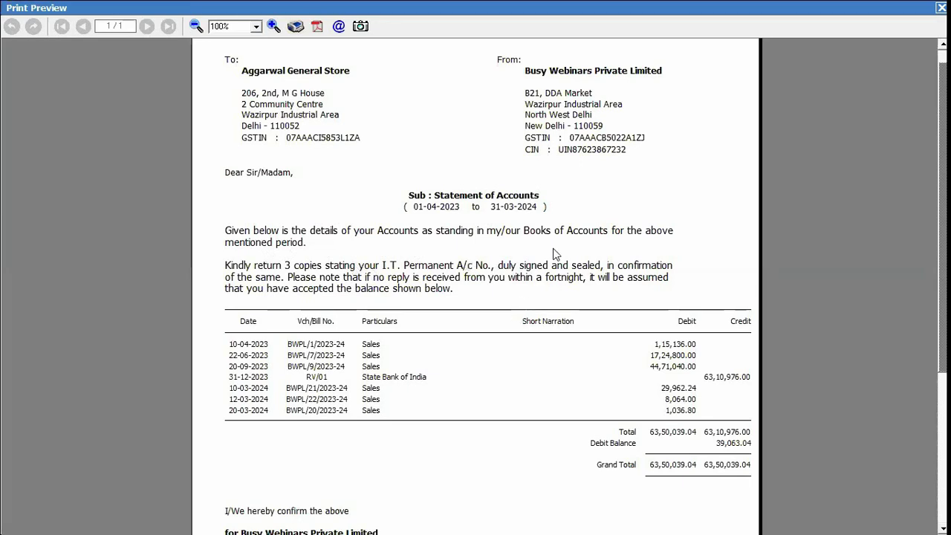
pyautogui.scroll(-5, 615, 253)
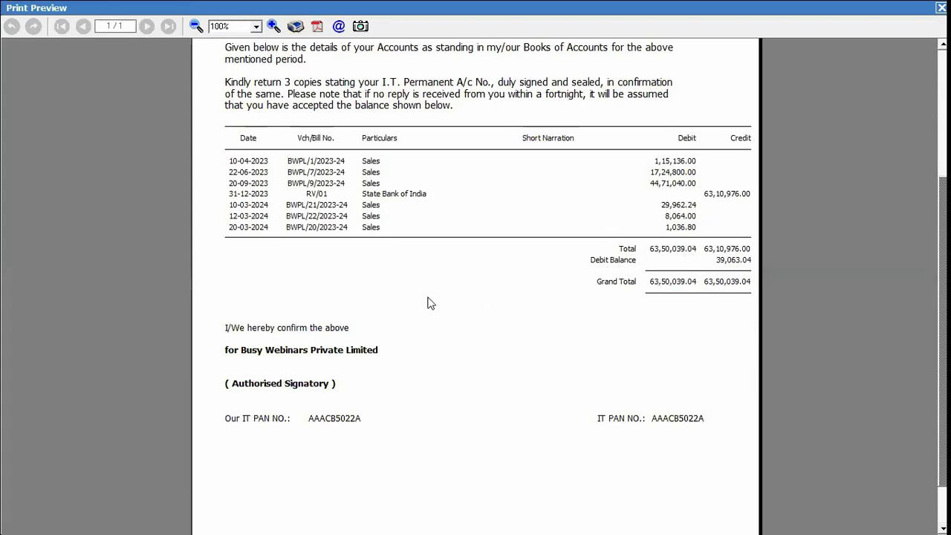
pyautogui.scroll(-2, 847, 260)
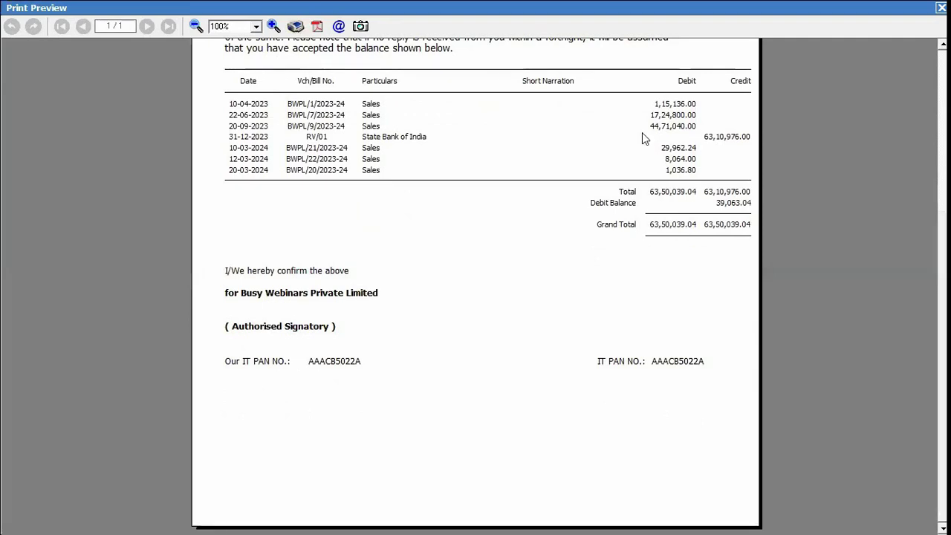
pyautogui.scroll(9, 916, 184)
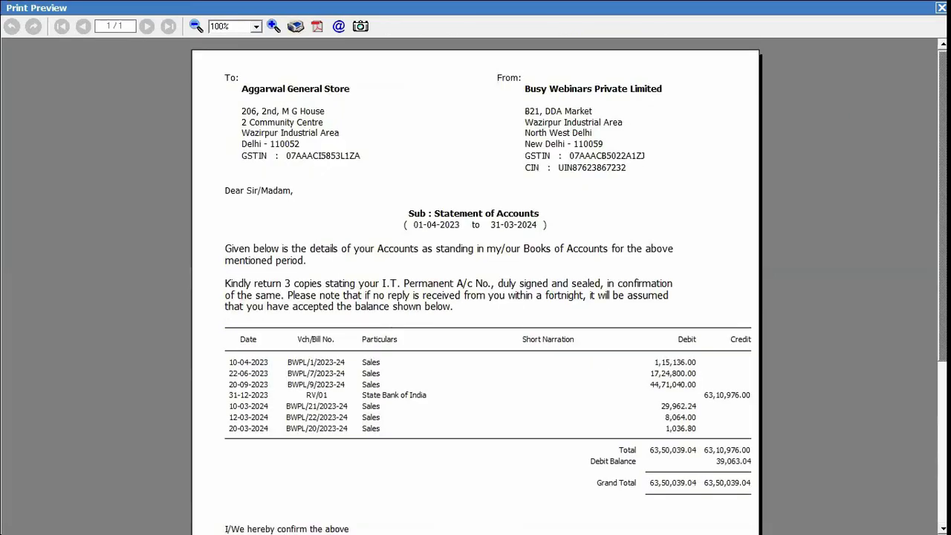
pyautogui.press('Escape')
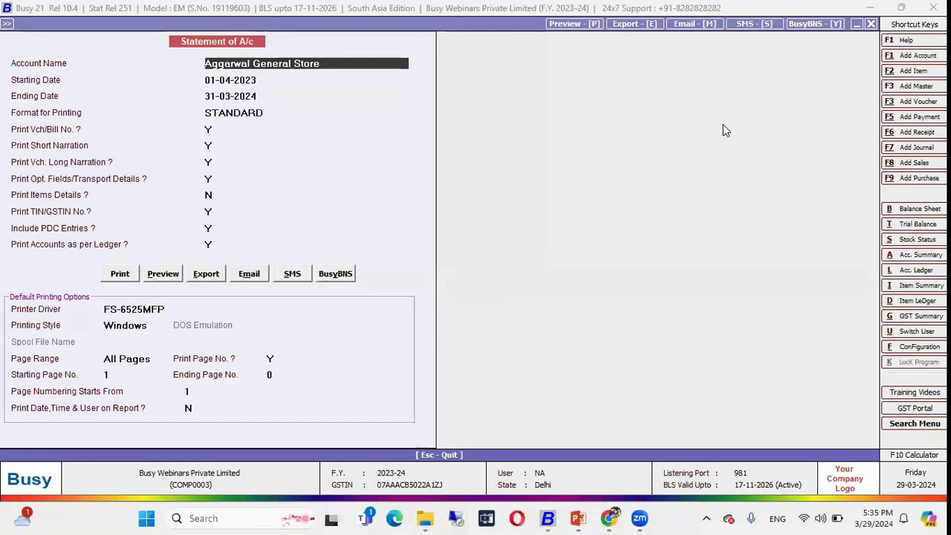
# - Leave the Statement of A/c report and open Letters Text Configuration from the Administration configuration options
pyautogui.press('Escape')
pyautogui.press('Escape')
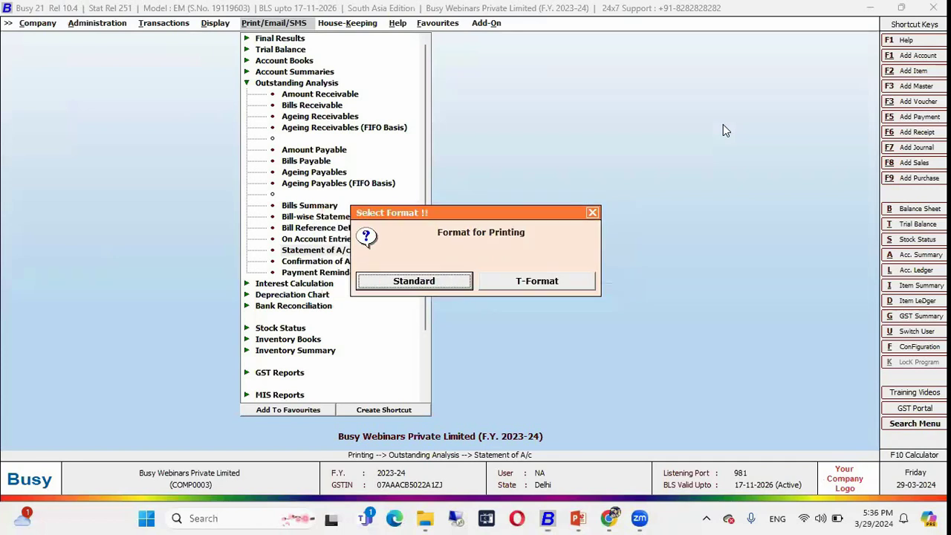
pyautogui.press('Escape')
pyautogui.press('Left')
pyautogui.press('Left')
pyautogui.press('Left')
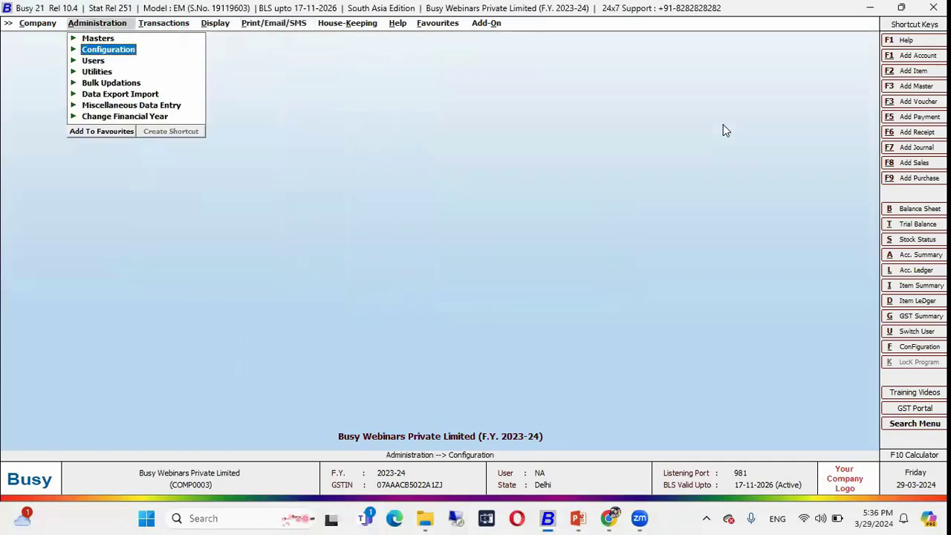
pyautogui.press('Return')
pyautogui.press('Down')
pyautogui.press('Down')
pyautogui.press('Down')
pyautogui.press('Down')
pyautogui.press('Down')
pyautogui.press('Down')
pyautogui.press('Down')
pyautogui.press('Down')
pyautogui.press('Down')
pyautogui.press('Down')
pyautogui.press('Down')
pyautogui.press('Down')
pyautogui.press('Return')
# - Open the header text of the SA01 format under Statement of A/c for editing
pyautogui.press('Right')
pyautogui.press('Down')
pyautogui.press('Down')
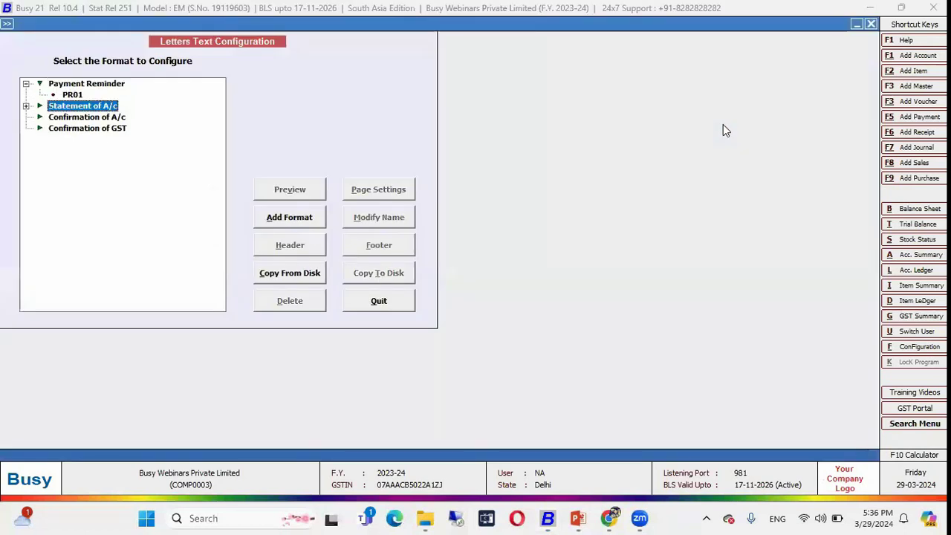
pyautogui.press('Right')
pyautogui.press('Down')
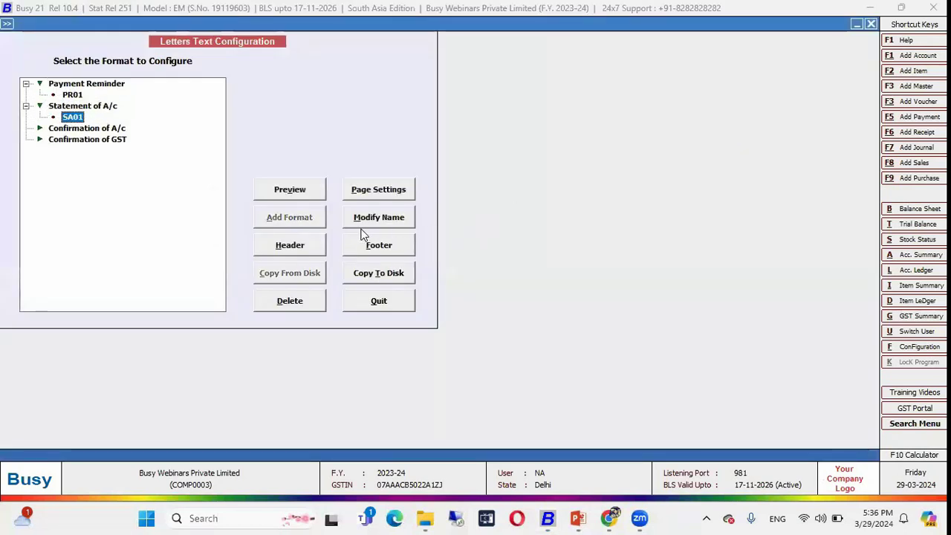
pyautogui.click(299, 236)
# - Write the header lines "Dear Sir,", "This is Statement of Account" and "Party Name :", separated by blank lines
pyautogui.write('Dear Sir,')
pyautogui.press('Return')
pyautogui.press('Return')
pyautogui.write('This ')
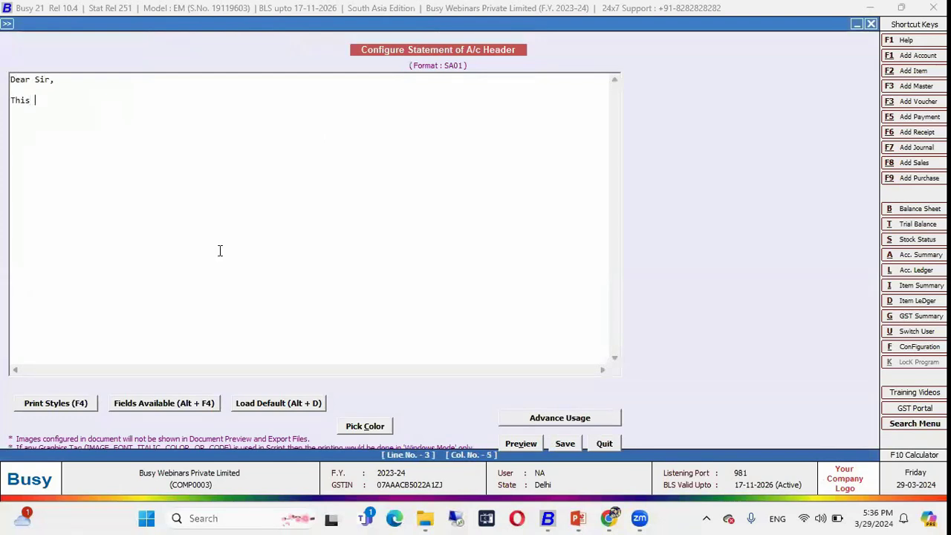
pyautogui.write('is Stat')
pyautogui.press('BackSpace')
pyautogui.write('atement of Account')
pyautogui.press('Return')
pyautogui.press('Return')
pyautogui.write('Party Name :')
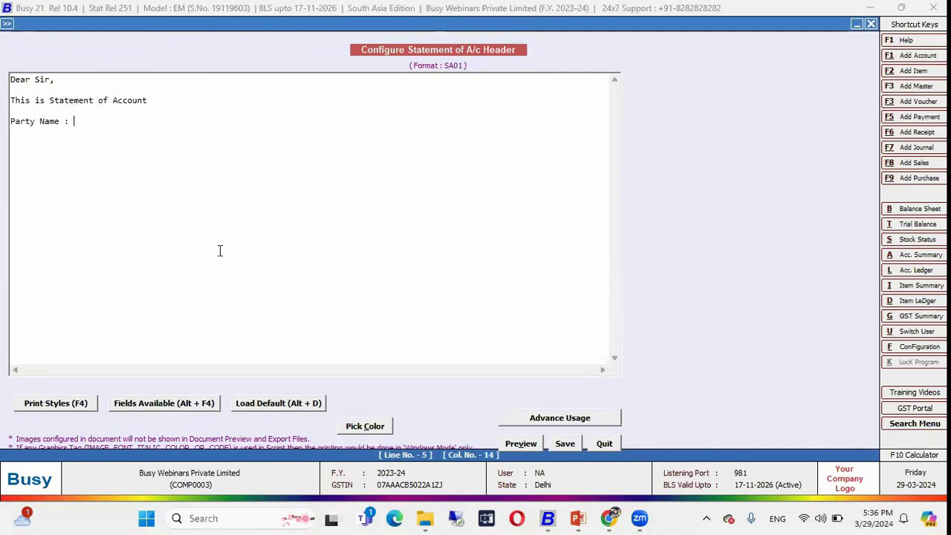
# - Insert the PARTY_NAME field from the PARTY category after the "Party Name :" label
pyautogui.hotkey('alt', 'F4')
pyautogui.press('Down')
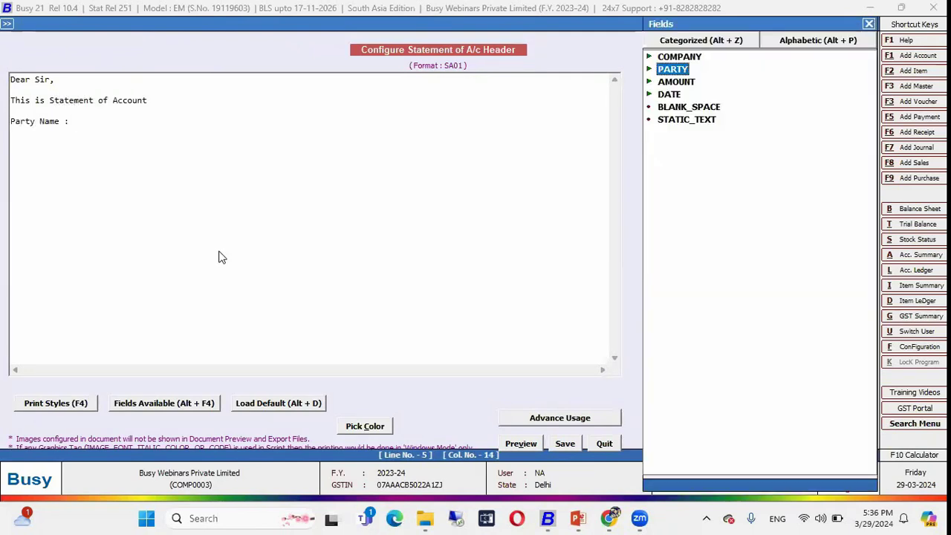
pyautogui.press('Right')
pyautogui.press('Down')
pyautogui.press('Down')
pyautogui.press('Down')
pyautogui.press('Down')
pyautogui.press('Down')
pyautogui.press('Down')
pyautogui.press('Down')
pyautogui.press('Down')
pyautogui.press('Down')
pyautogui.press('Down')
pyautogui.press('Down')
pyautogui.press('Down')
pyautogui.press('Down')
pyautogui.press('Down')
pyautogui.press('Down')
pyautogui.press('Down')
pyautogui.press('Down')
pyautogui.press('Down')
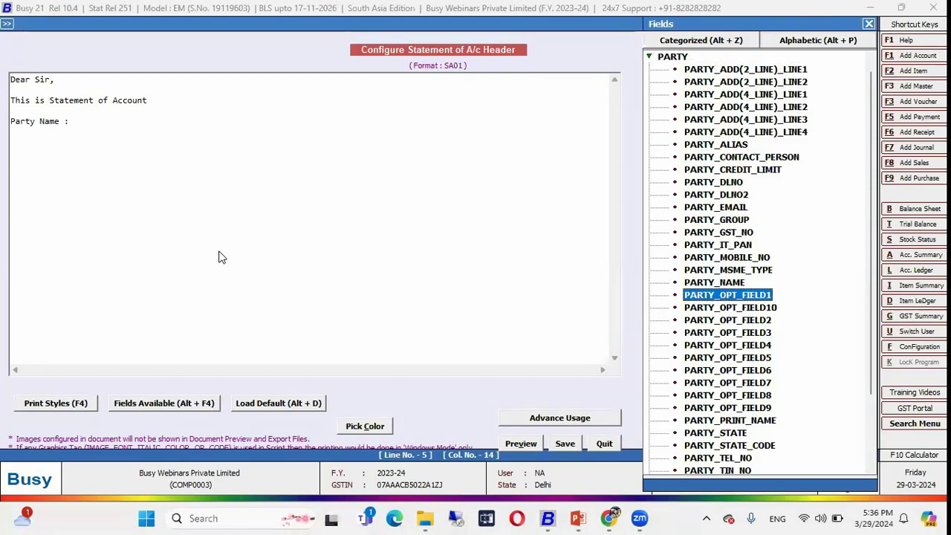
pyautogui.press('Up')
pyautogui.press('Return')
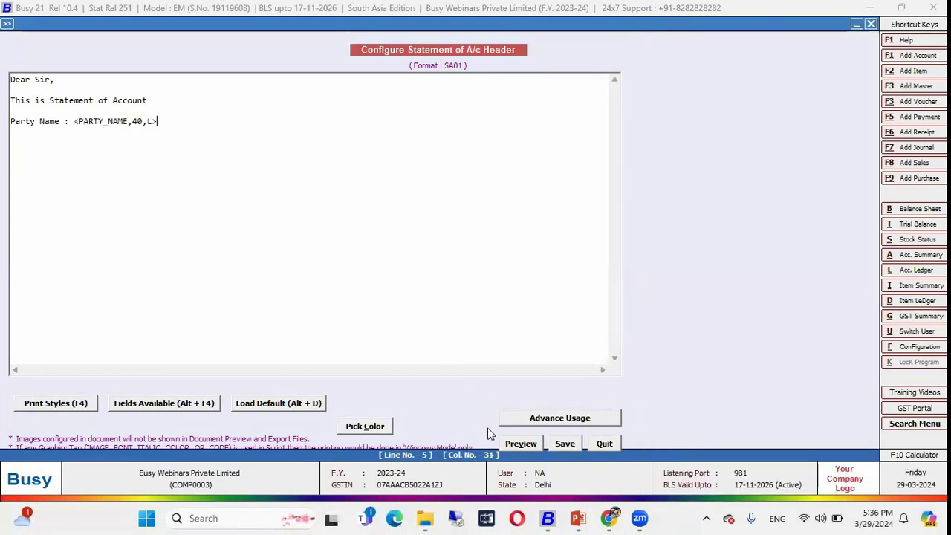
# - Preview the SA01 header layout and leave the letters configuration
pyautogui.click(518, 442)
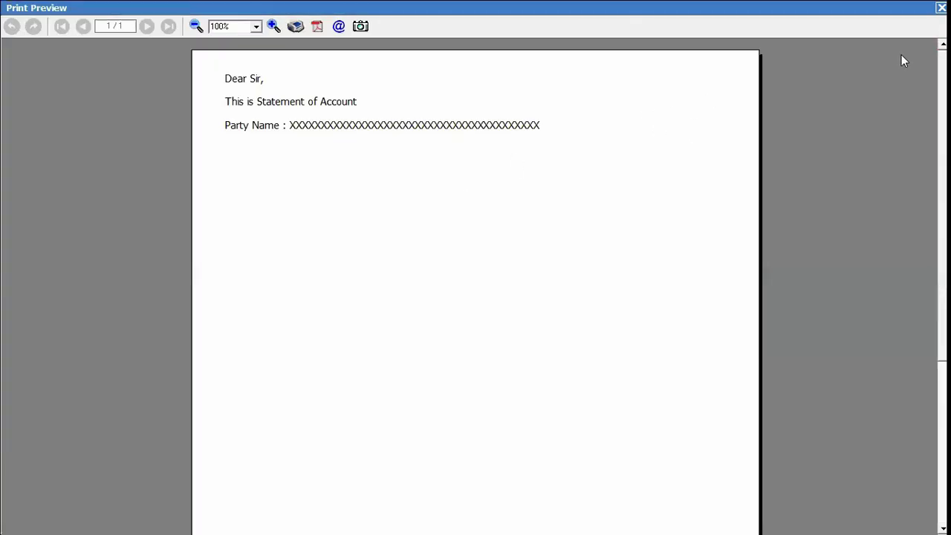
pyautogui.press('Escape')
pyautogui.press('Escape')
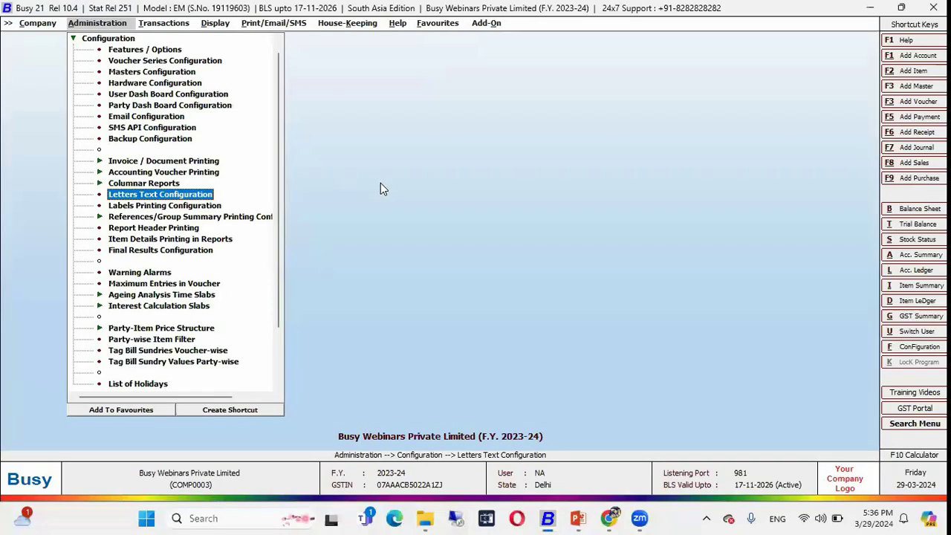
# - Open the Statement of A/c printing report under Outstanding Analysis
pyautogui.press('Right')
pyautogui.press('Right')
pyautogui.press('Right')
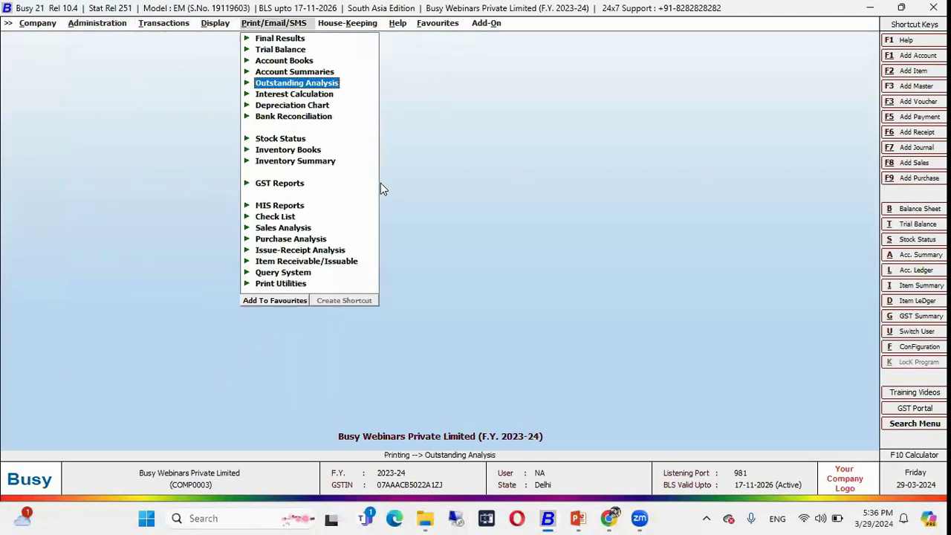
pyautogui.press('Return')
pyautogui.press('Down')
pyautogui.press('Down')
pyautogui.press('Down')
pyautogui.press('Down')
pyautogui.press('Down')
pyautogui.press('Down')
pyautogui.press('Down')
pyautogui.press('Down')
pyautogui.press('Down')
pyautogui.press('Down')
pyautogui.press('Down')
pyautogui.press('Down')
pyautogui.press('Down')
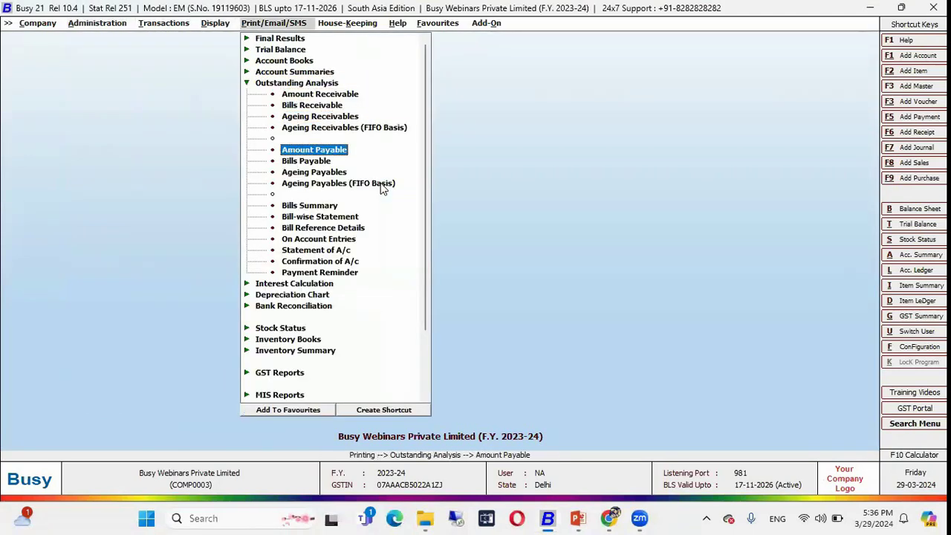
pyautogui.press('Up')
pyautogui.press('Return')
# - Set up the statement for One Account, Aggarwal General Store, from 01-04-2023 to 20-03-2024, choosing SA01 as the printing format
pyautogui.press('Return')
pyautogui.press('Return')
pyautogui.press('Return')
pyautogui.press('Return')
pyautogui.press('Return')
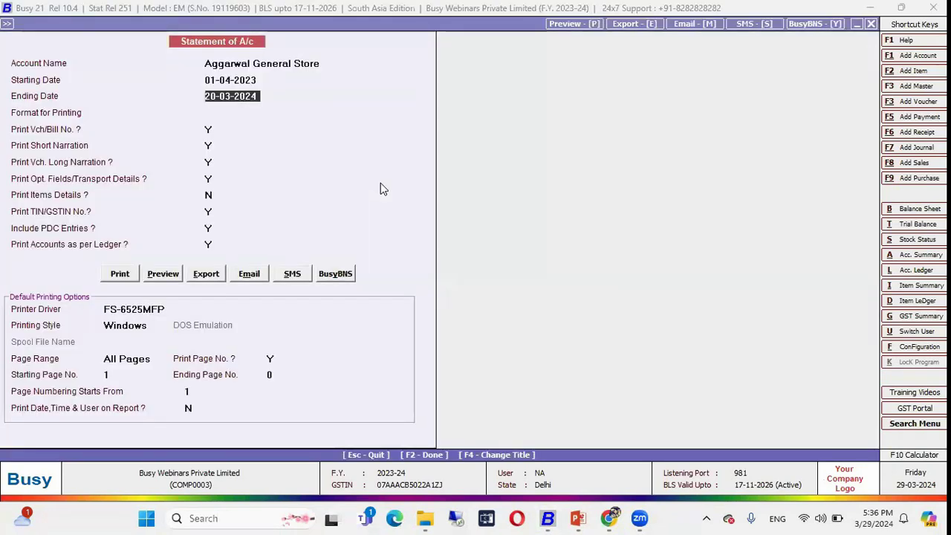
pyautogui.press('Return')
pyautogui.press('Return')
pyautogui.press('Up')
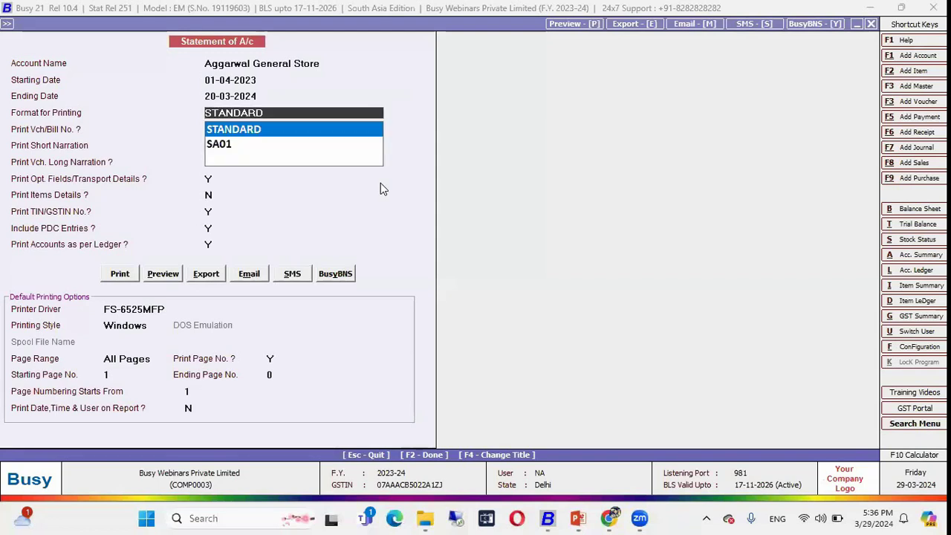
pyautogui.press('Down')
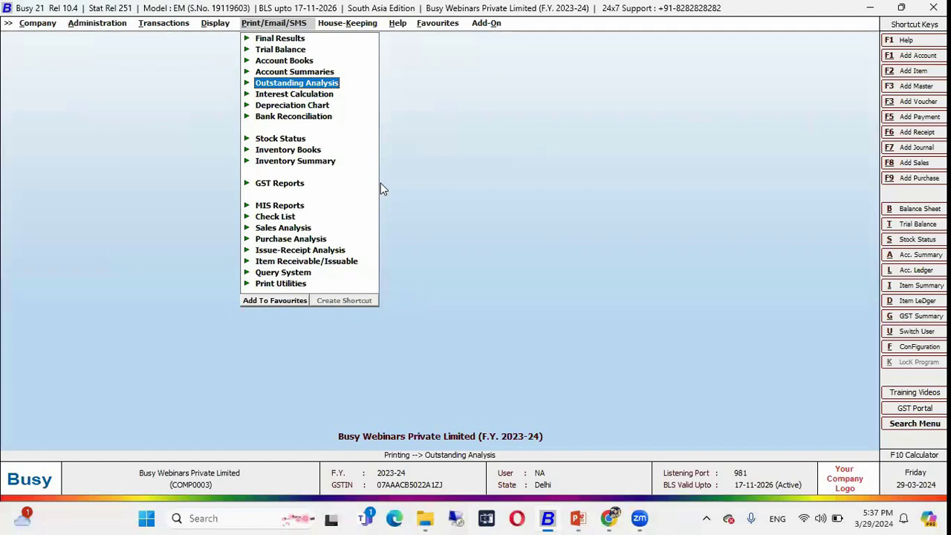
# - Open the Confirmation of A/c printing report under Outstanding Analysis
pyautogui.press('Return')
pyautogui.press('Down')
pyautogui.press('Down')
pyautogui.press('Down')
pyautogui.press('Down')
pyautogui.press('Down')
pyautogui.press('Down')
pyautogui.press('Down')
pyautogui.press('Down')
pyautogui.press('Down')
pyautogui.press('Down')
pyautogui.press('Down')
pyautogui.press('Down')
pyautogui.press('Down')
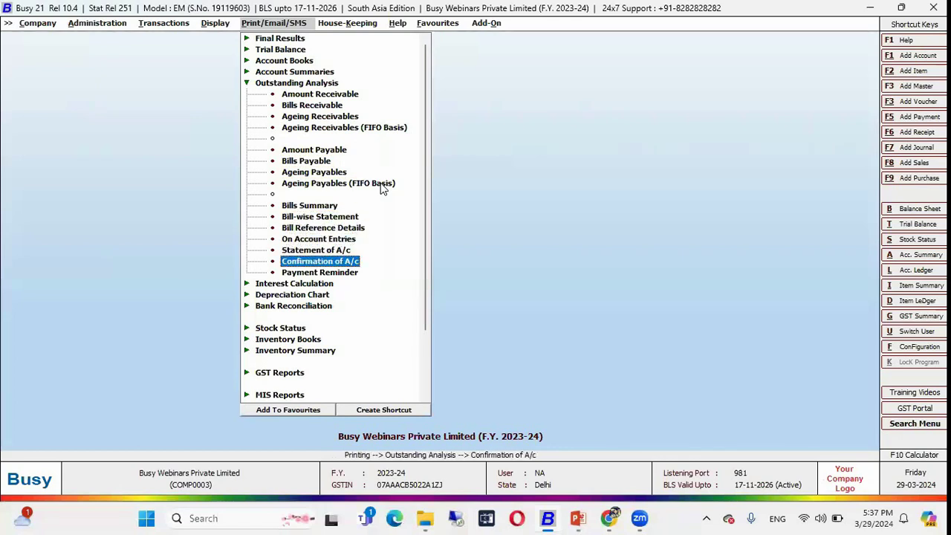
pyautogui.press('Return')
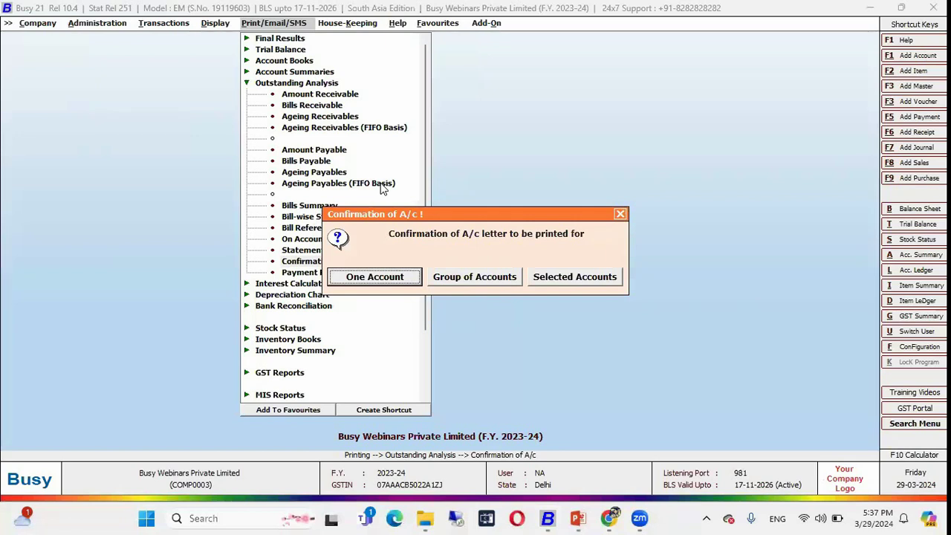
pyautogui.press('Right')
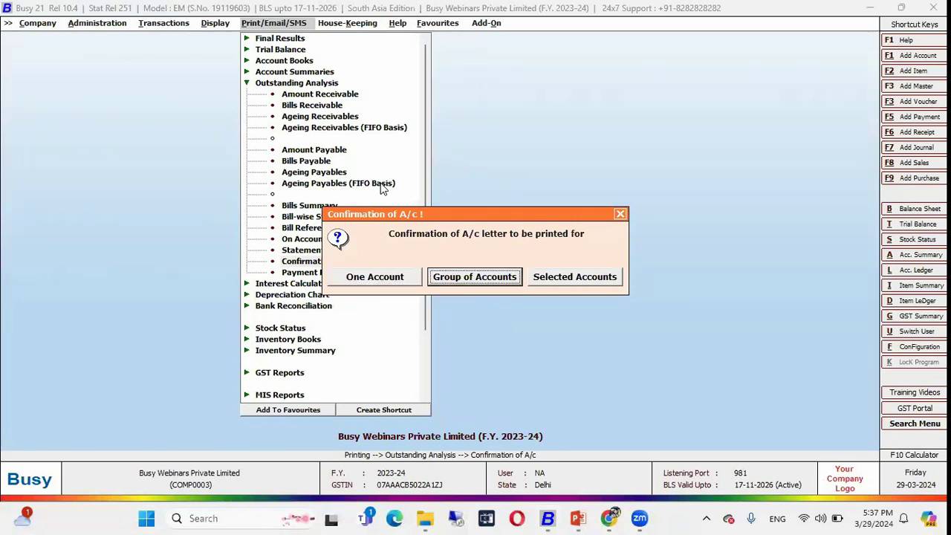
pyautogui.press('Left')
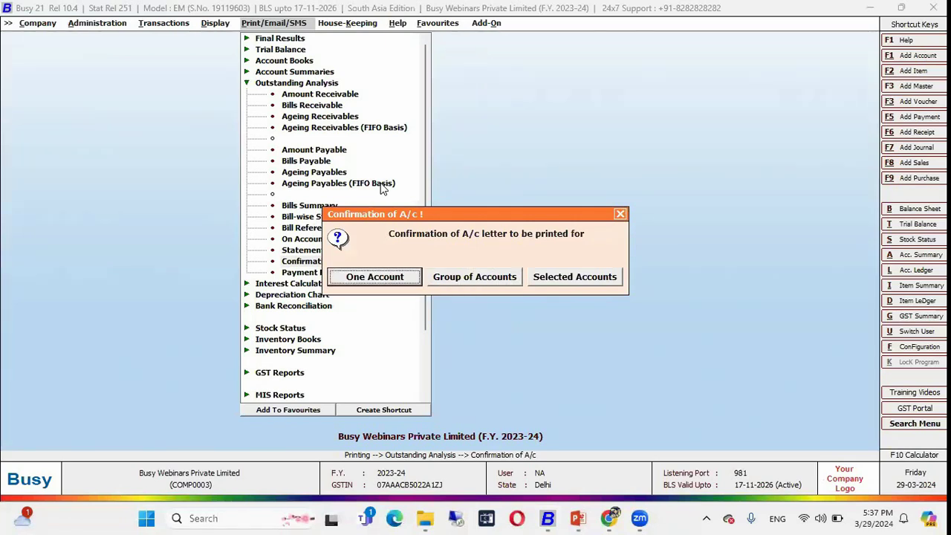
pyautogui.press('Left')
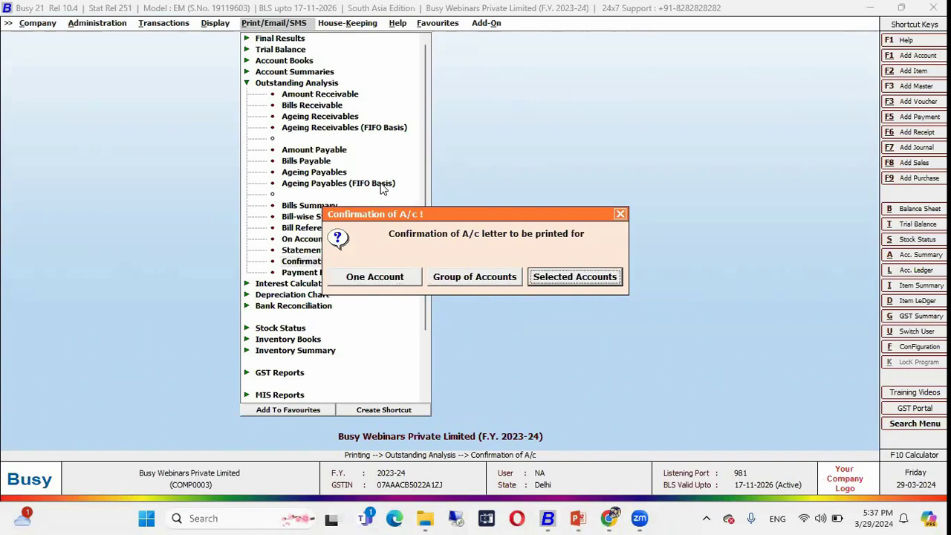
pyautogui.press('Left')
pyautogui.press('Left')
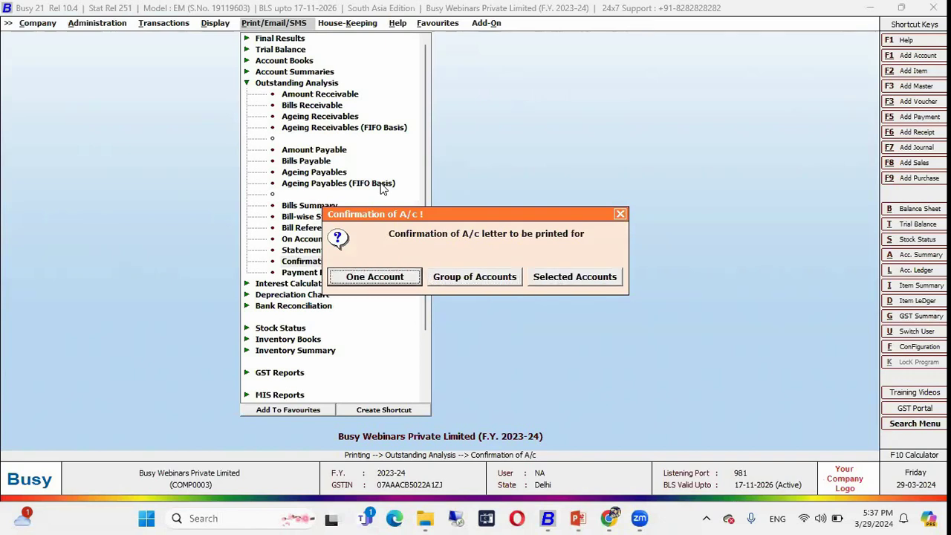
pyautogui.press('Escape')
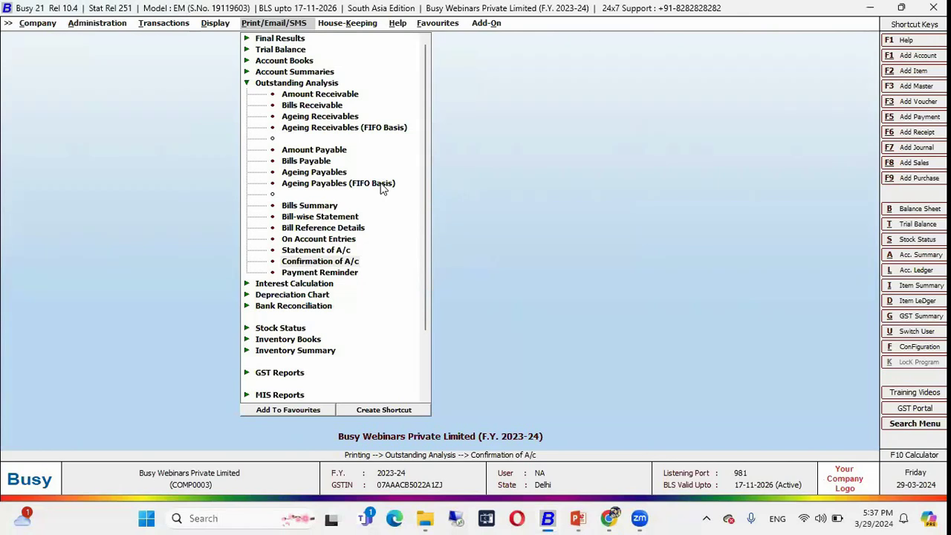
# - Set up the Confirmation of A/c letter for One Account, Aggarwal General Store, with report date 29-03-2024
pyautogui.press('Return')
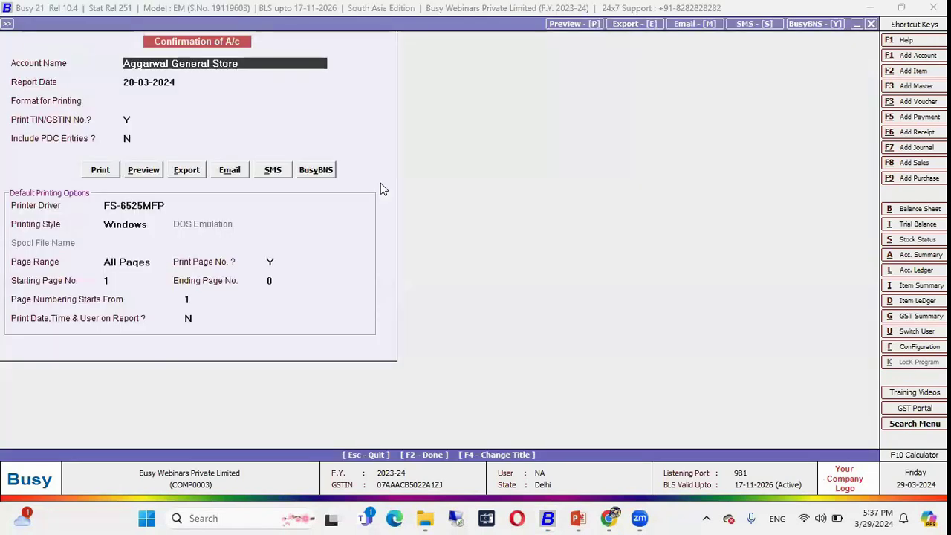
pyautogui.press('BackSpace')
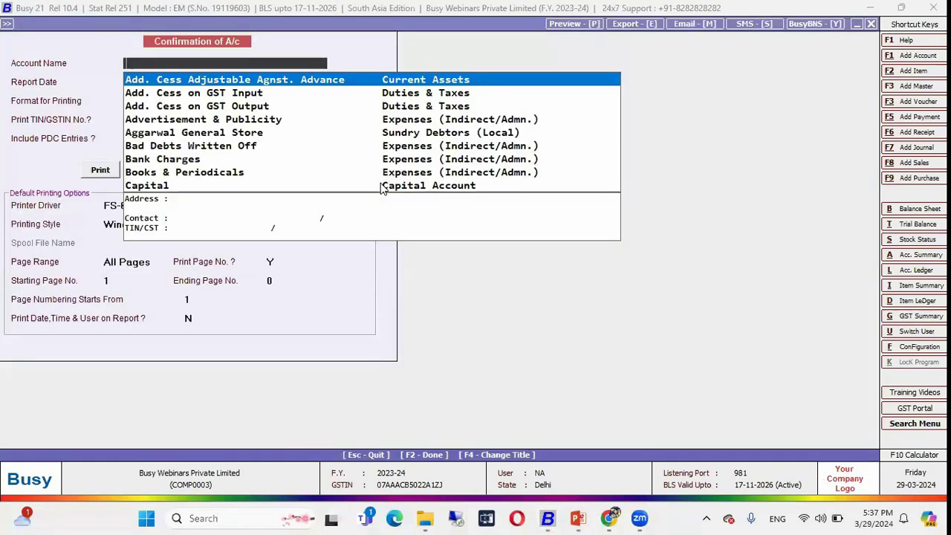
pyautogui.press('Return')
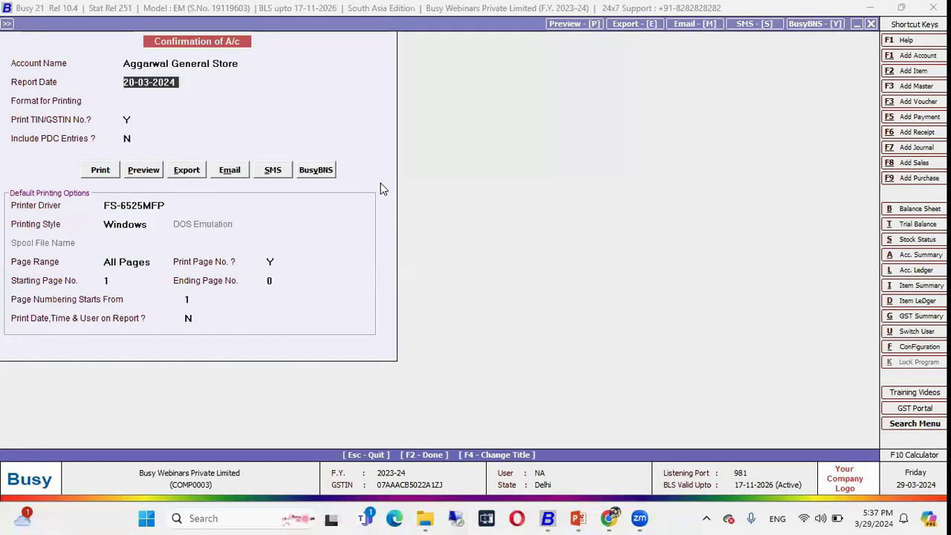
pyautogui.write('29')
pyautogui.press('Return')
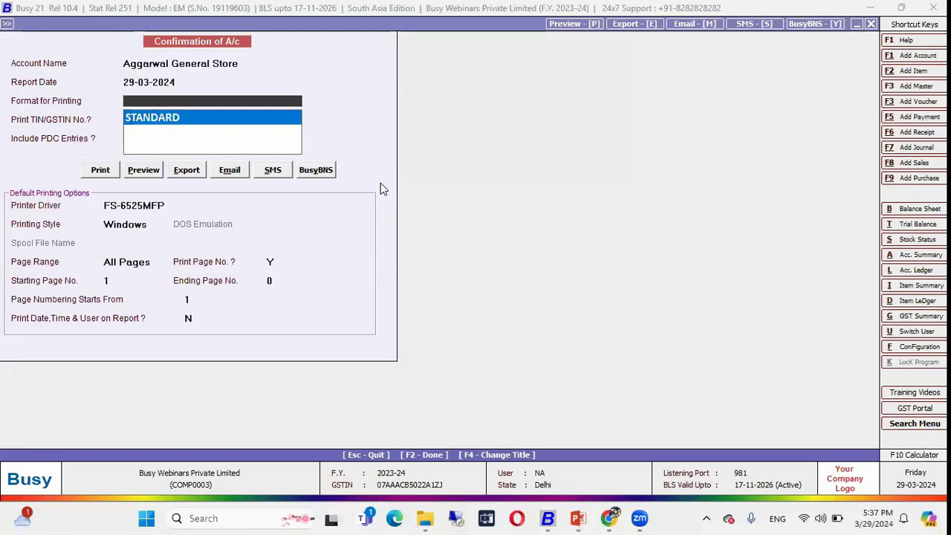
# - Preview the Confirmation of A/c letter in the STANDARD format and read through its contents
pyautogui.press('F2')
pyautogui.press('Right')
pyautogui.press('Return')
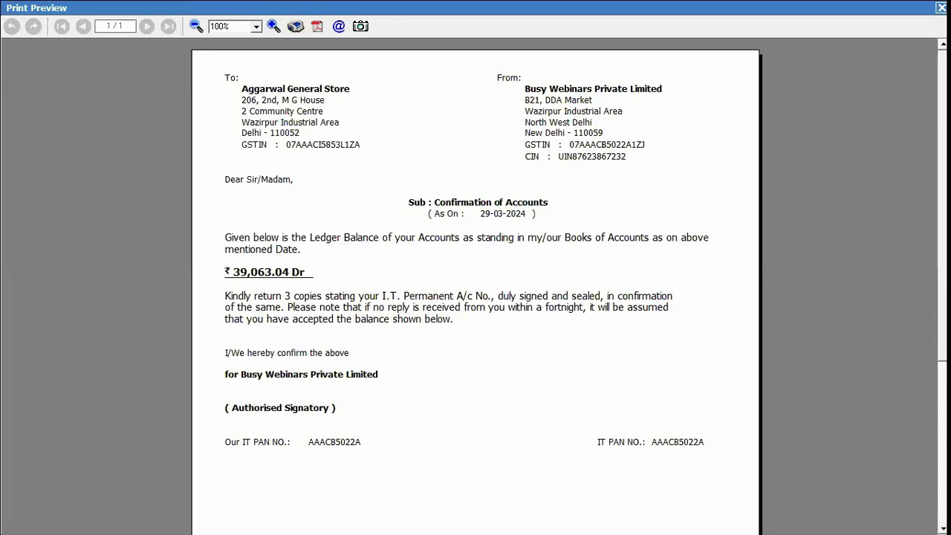
pyautogui.scroll(-2, 271, 254)
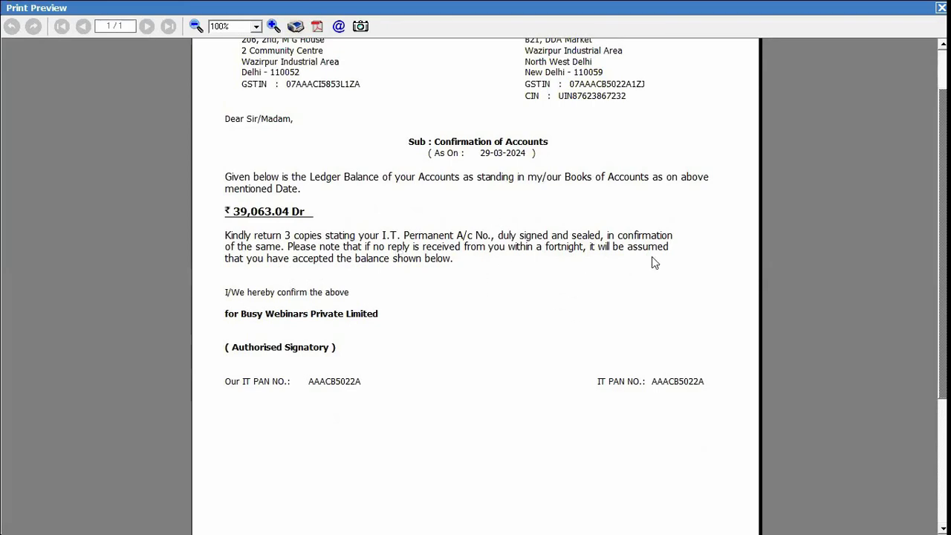
pyautogui.scroll(-3, 476, 282)
pyautogui.scroll(3, 475, 282)
pyautogui.scroll(1, 475, 283)
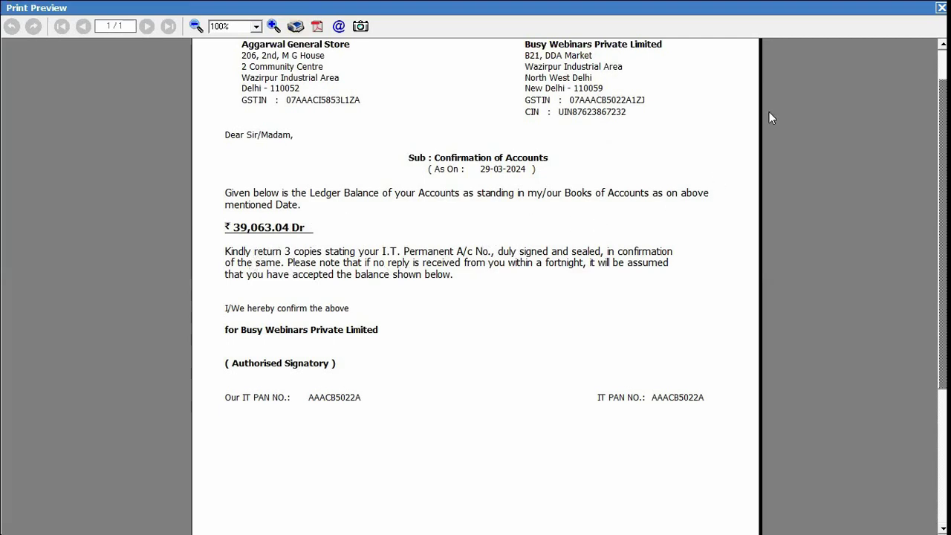
# - Leave the confirmation letter preview and report, and open Letters Text Configuration under Administration's Configuration
pyautogui.press('Escape')
pyautogui.press('Escape')
pyautogui.press('Escape')
pyautogui.press('Left')
pyautogui.press('Left')
pyautogui.press('Left')
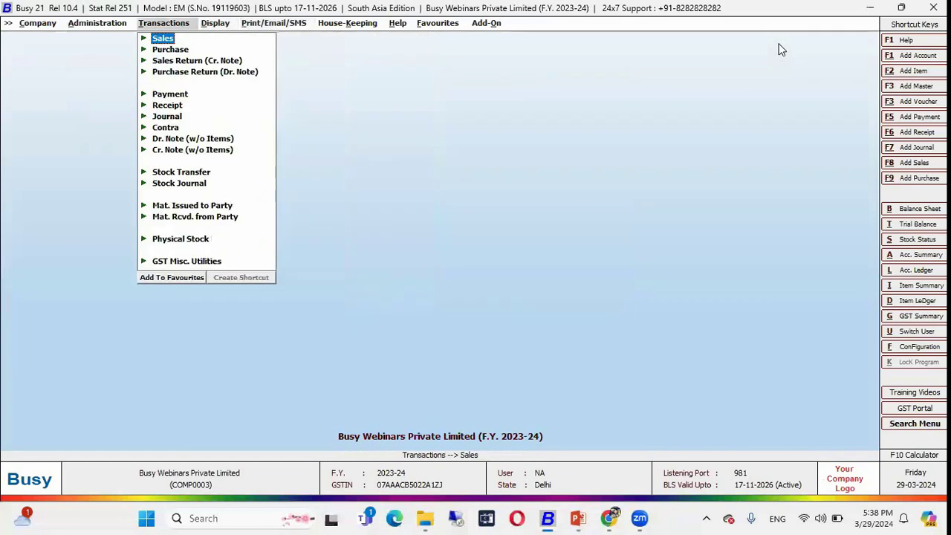
pyautogui.press('Down')
pyautogui.press('Down')
pyautogui.press('Down')
pyautogui.press('Down')
pyautogui.press('Down')
pyautogui.press('Down')
pyautogui.press('Down')
pyautogui.press('Down')
pyautogui.press('Down')
pyautogui.press('Down')
pyautogui.press('Down')
pyautogui.press('Down')
pyautogui.press('Down')
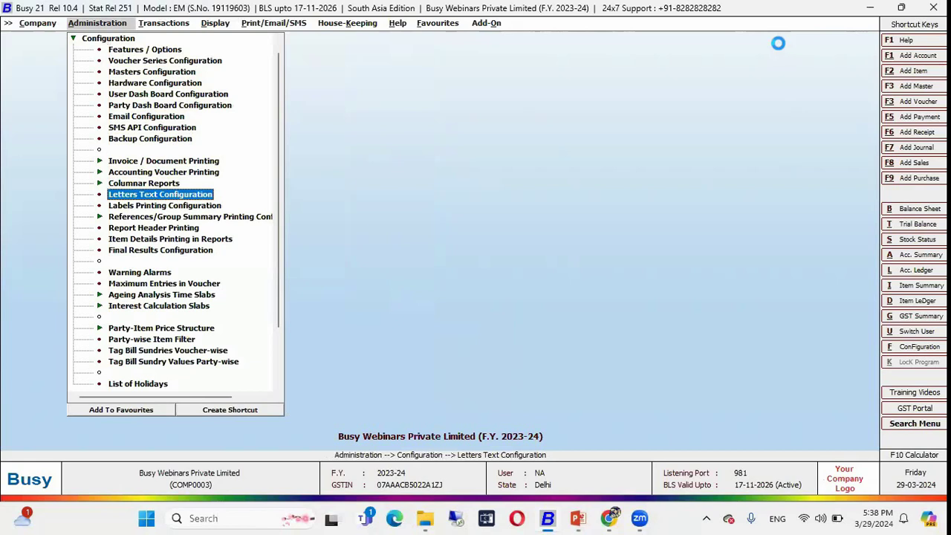
pyautogui.press('Return')
# - Add a new format named CA01 for the Confirmation of A/c letter
pyautogui.press('Down')
pyautogui.press('Down')
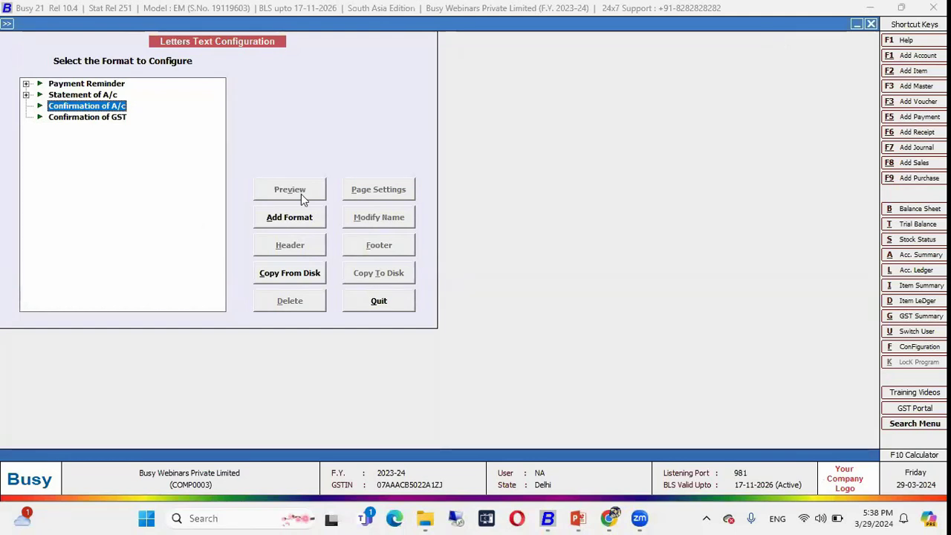
pyautogui.click(312, 215)
pyautogui.write('CA01')
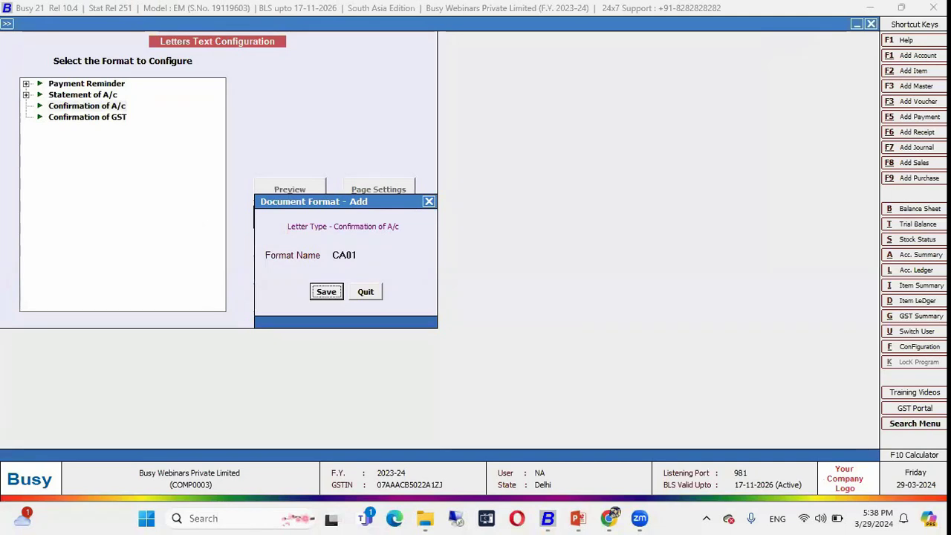
pyautogui.press('Return')
# - Start the CA01 header with "Dear Sir", "This is the letter of confirmation of account." and "Ledger Balance :" on separate lines
pyautogui.click(289, 246)
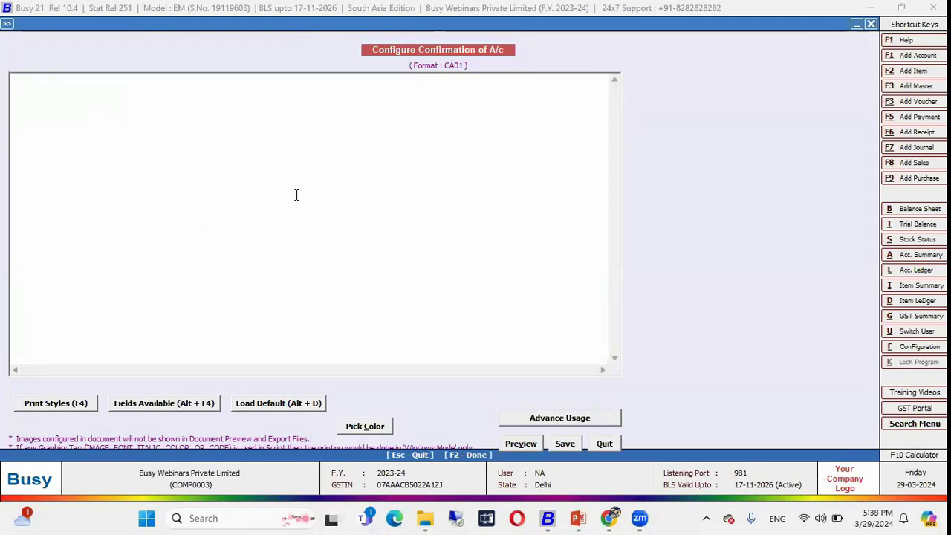
pyautogui.write('Dear Sir')
pyautogui.press('Return')
pyautogui.press('Return')
pyautogui.write('Thies')
pyautogui.press('BackSpace')
pyautogui.press('BackSpace')
pyautogui.write('s is the letter of c')
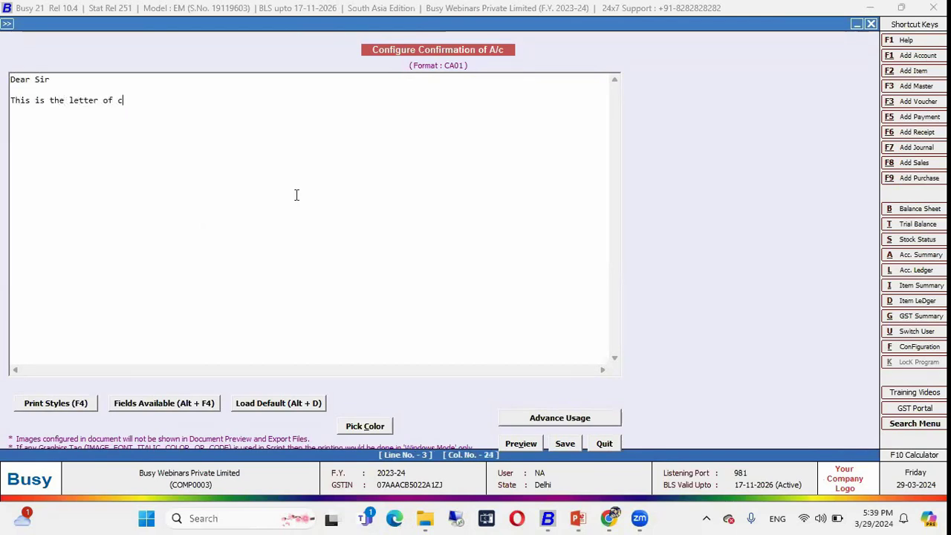
pyautogui.write('onfirmation of account.')
pyautogui.press('Return')
pyautogui.press('Return')
pyautogui.write('Ledger Balance :')
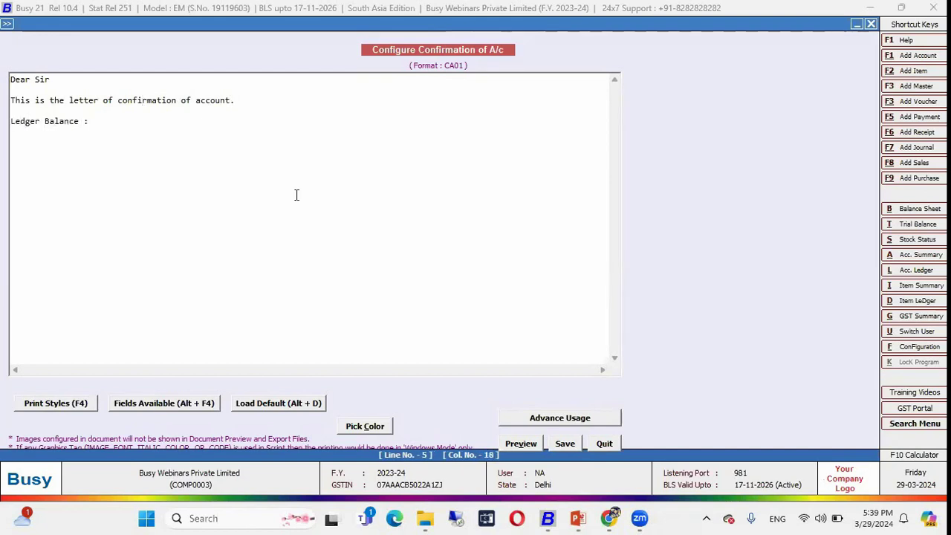
# - Insert the LEDGER_BALANCE field after "Ledger Balance :" and change its alignment code to L
pyautogui.hotkey('alt', 'F4')
pyautogui.press('Down')
pyautogui.press('Down')
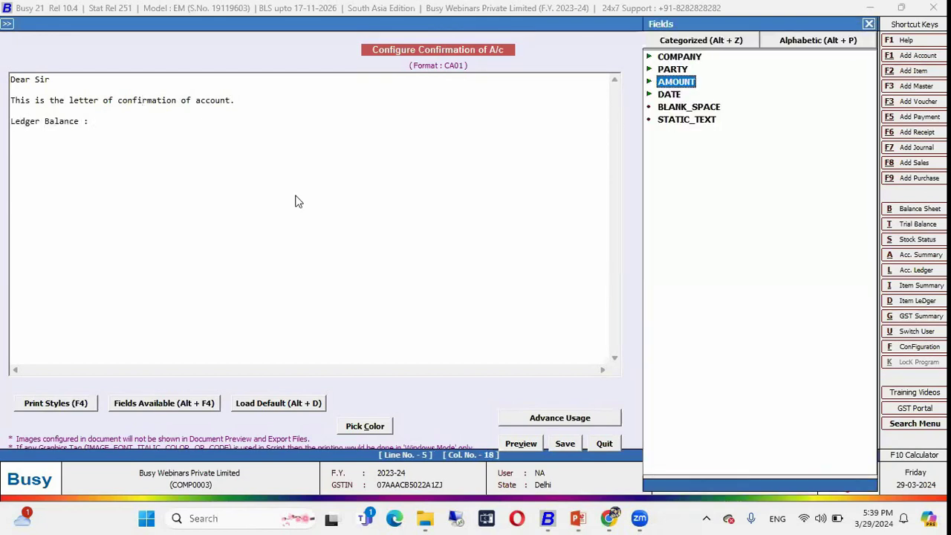
pyautogui.press('Right')
pyautogui.press('Down')
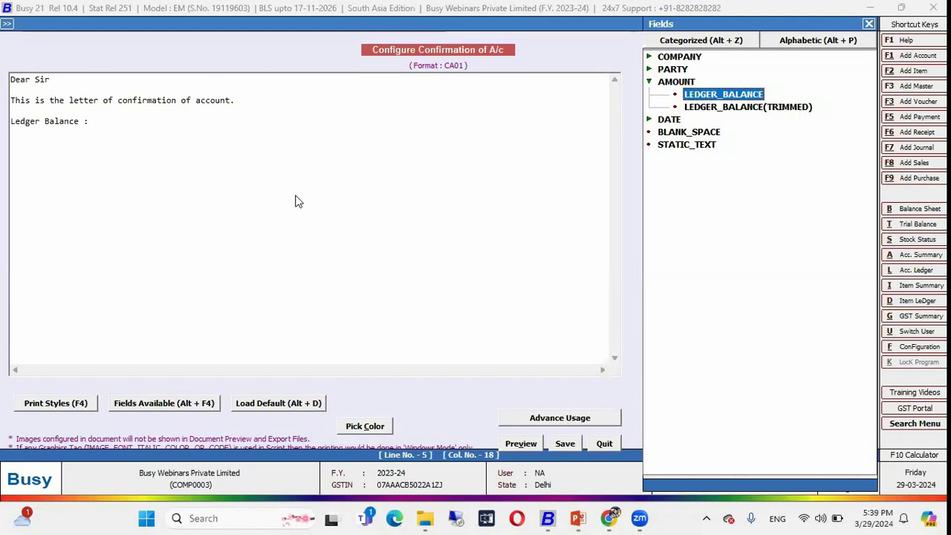
pyautogui.press('Return')
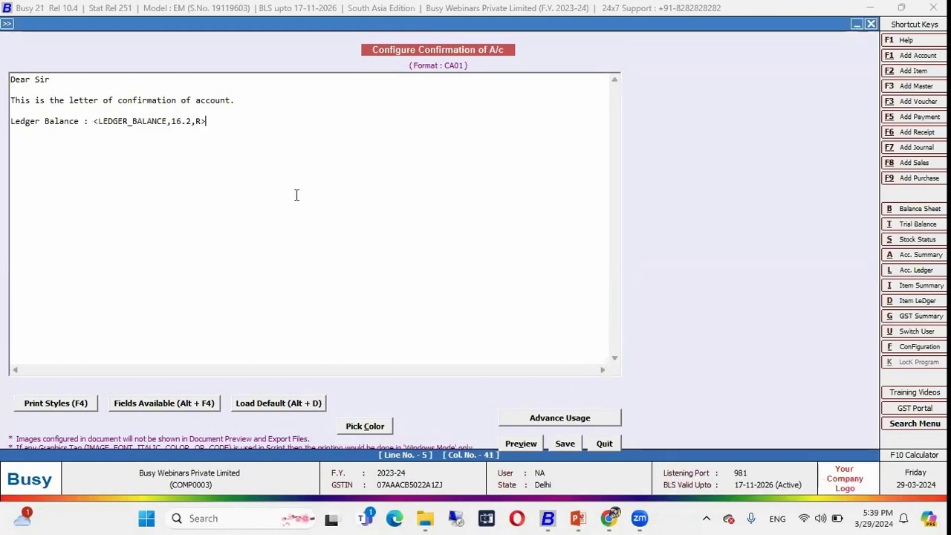
pyautogui.press('Left')
pyautogui.press('BackSpace')
pyautogui.write('L')
pyautogui.press('Right')
# - Add the lines "Please confirm this ledger amount" and "Thanks & Regards" below the ledger balance
pyautogui.press('Return')
pyautogui.press('Return')
pyautogui.write('Please confirm ')
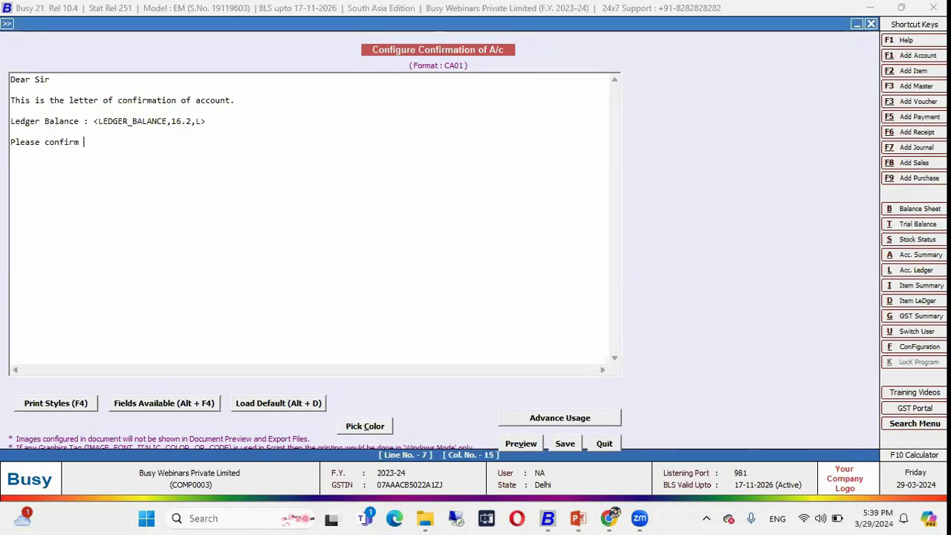
pyautogui.write('this ledger ac')
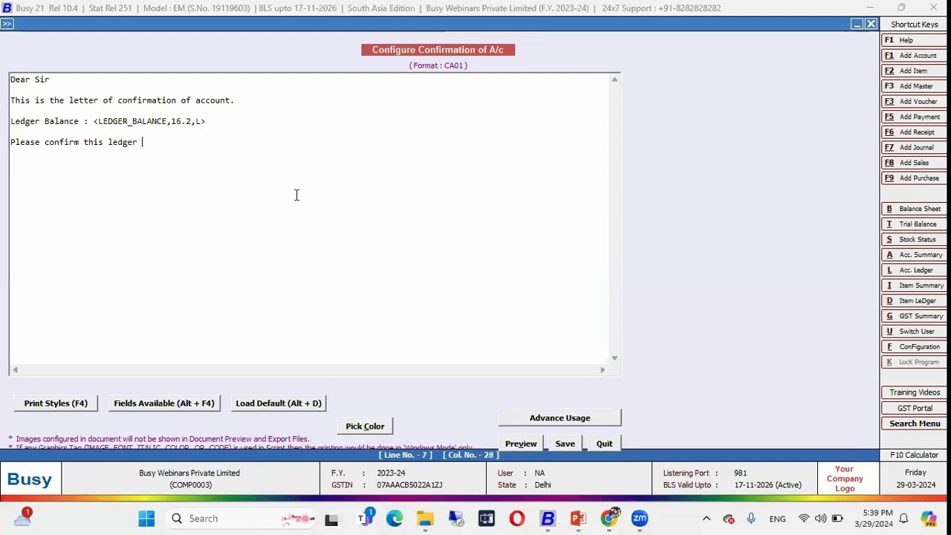
pyautogui.press('BackSpace')
pyautogui.write('mount')
pyautogui.press('Return')
pyautogui.press('Return')
pyautogui.write('Thanks ')
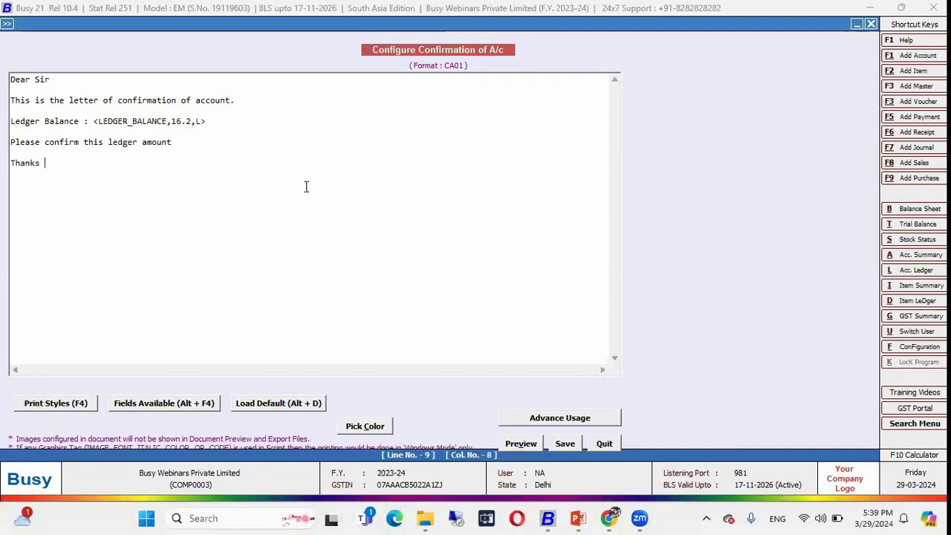
pyautogui.write('& Regards')
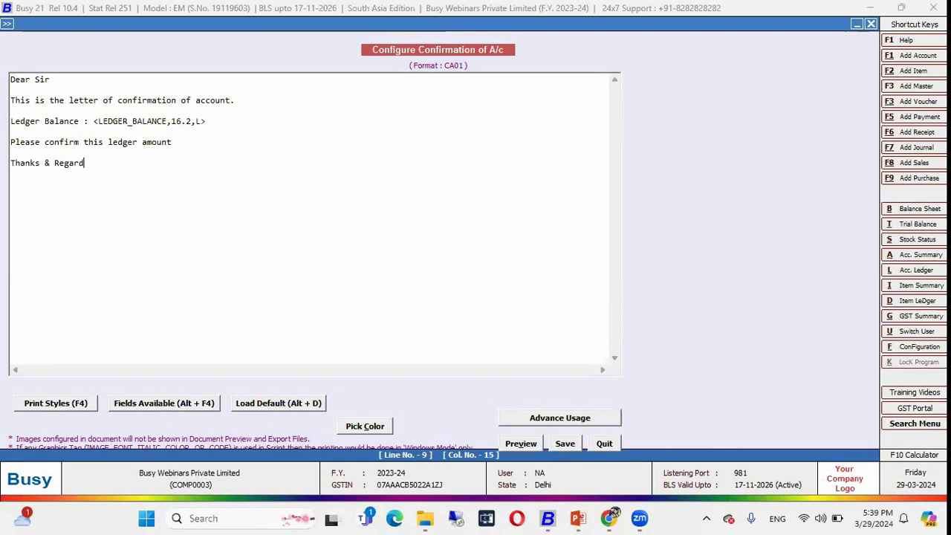
pyautogui.press('Return')
# - Insert the COMPANY_NAME field on the line below "Thanks & Regards"
pyautogui.hotkey('alt', 'F4')
pyautogui.press('Down')
pyautogui.press('Down')
pyautogui.press('Down')
pyautogui.press('Down')
pyautogui.press('Down')
pyautogui.press('Down')
pyautogui.press('Down')
pyautogui.press('Down')
pyautogui.press('Down')
pyautogui.press('Down')
pyautogui.press('Down')
pyautogui.press('Down')
pyautogui.press('Down')
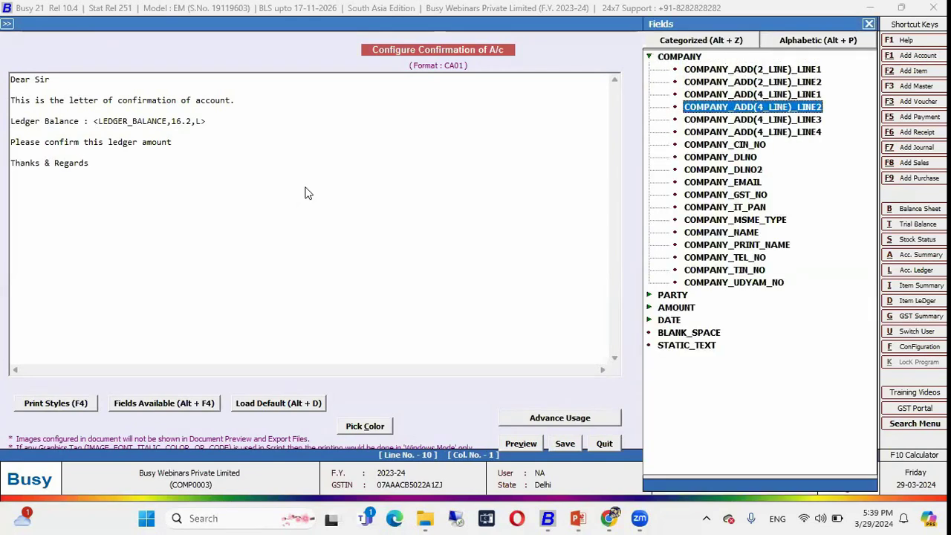
pyautogui.press('Return')
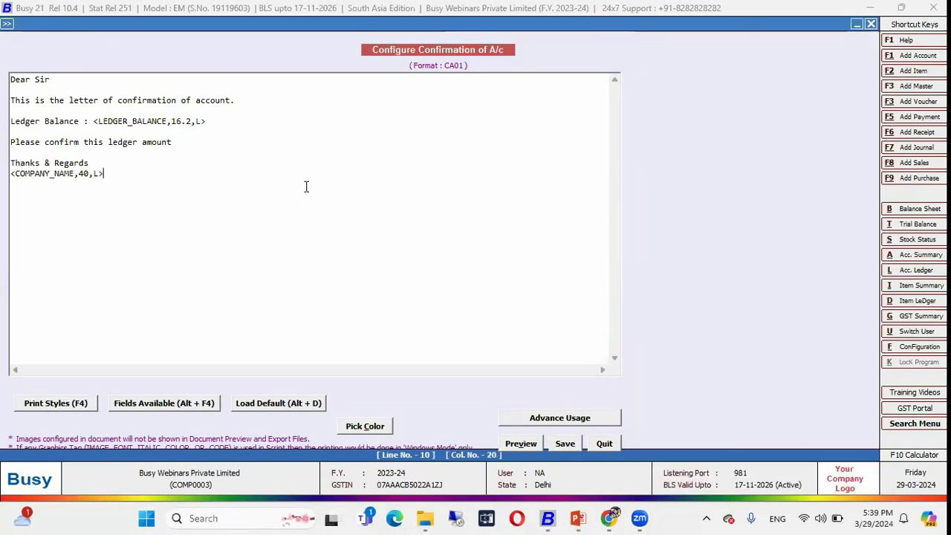
# - Look through the available fields by category and search the alphabetic list for "mobi" and "te"
pyautogui.click(156, 402)
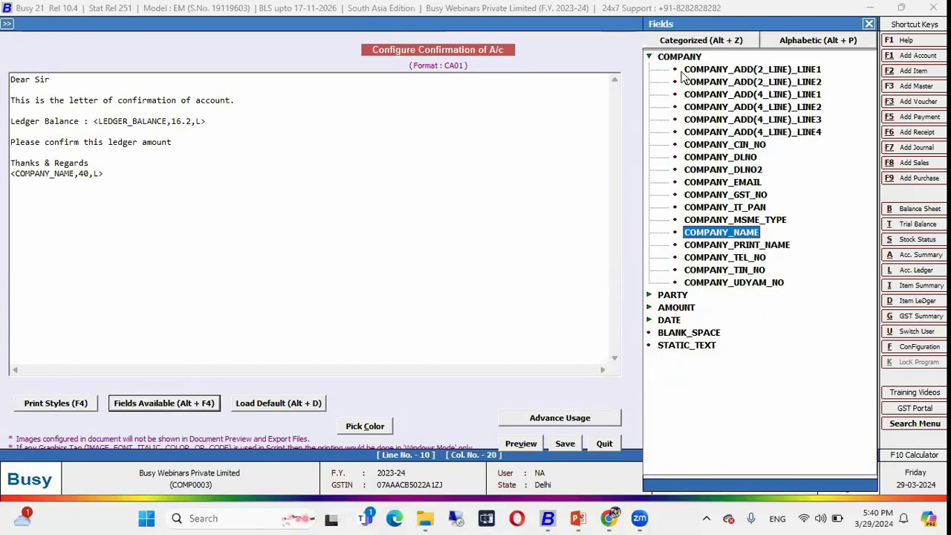
pyautogui.click(682, 58)
pyautogui.press('Left')
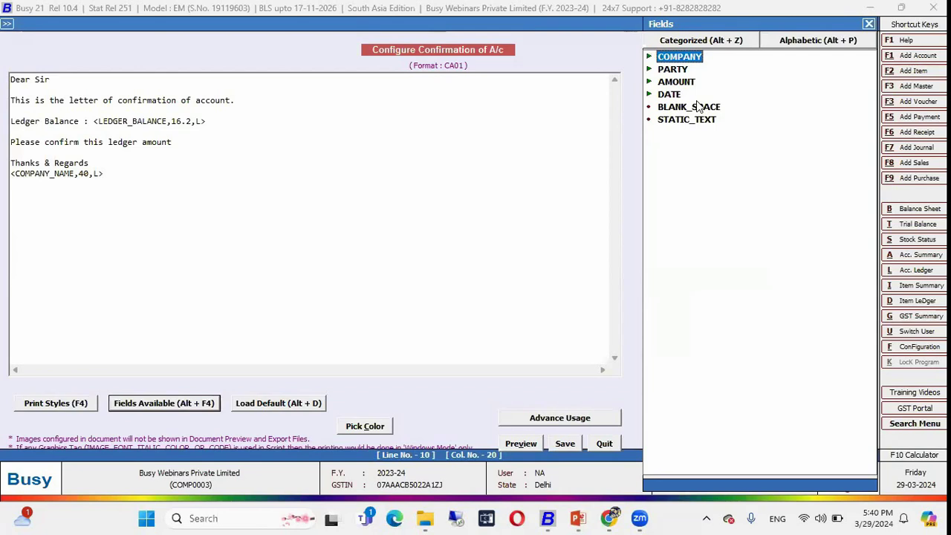
pyautogui.click(806, 41)
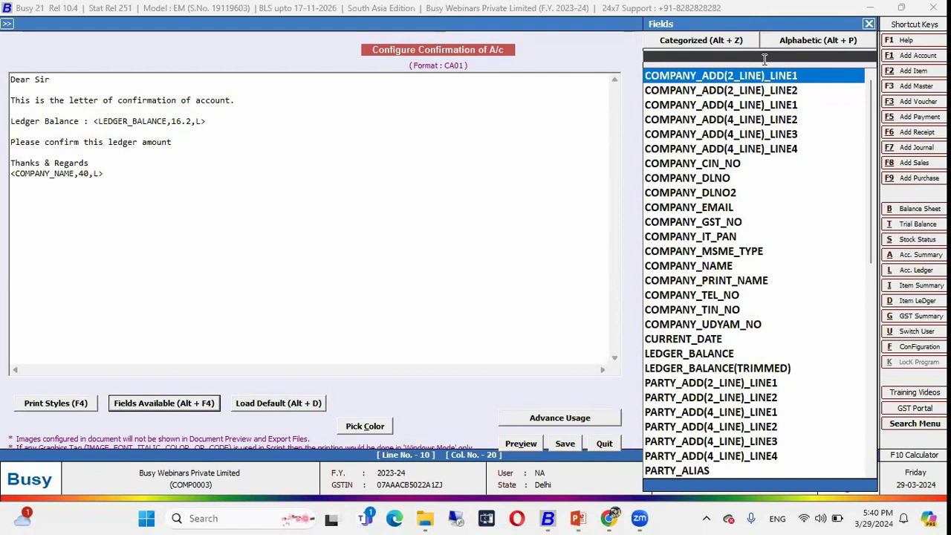
pyautogui.write('mobi')
pyautogui.press('BackSpace')
pyautogui.press('BackSpace')
pyautogui.press('BackSpace')
pyautogui.press('BackSpace')
pyautogui.write('te')
pyautogui.press('Down')
pyautogui.press('Down')
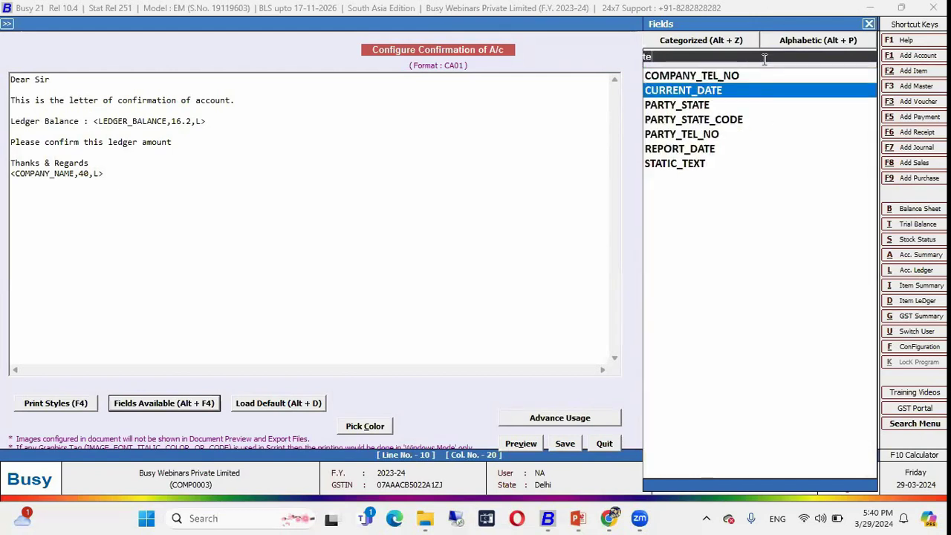
pyautogui.press('Up')
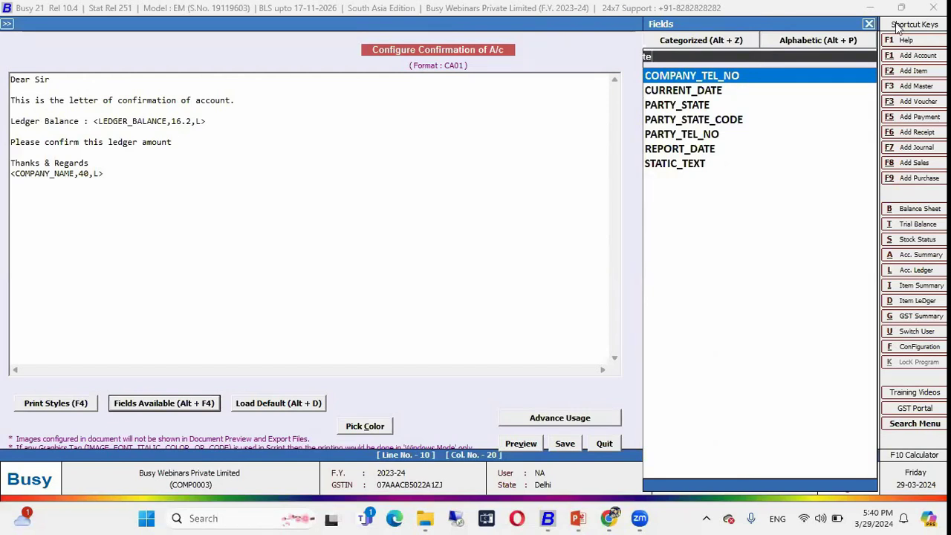
# - Close the field list and delete the extra company field following the COMPANY_NAME field
pyautogui.click(868, 23)
pyautogui.click(246, 170)
pyautogui.press('BackSpace')
pyautogui.press('BackSpace')
pyautogui.press('BackSpace')
pyautogui.press('BackSpace')
pyautogui.press('BackSpace')
pyautogui.press('BackSpace')
pyautogui.press('BackSpace')
pyautogui.press('BackSpace')
pyautogui.press('BackSpace')
pyautogui.press('BackSpace')
pyautogui.press('BackSpace')
pyautogui.press('BackSpace')
pyautogui.press('BackSpace')
pyautogui.press('BackSpace')
pyautogui.press('BackSpace')
pyautogui.press('BackSpace')
pyautogui.press('BackSpace')
pyautogui.press('BackSpace')
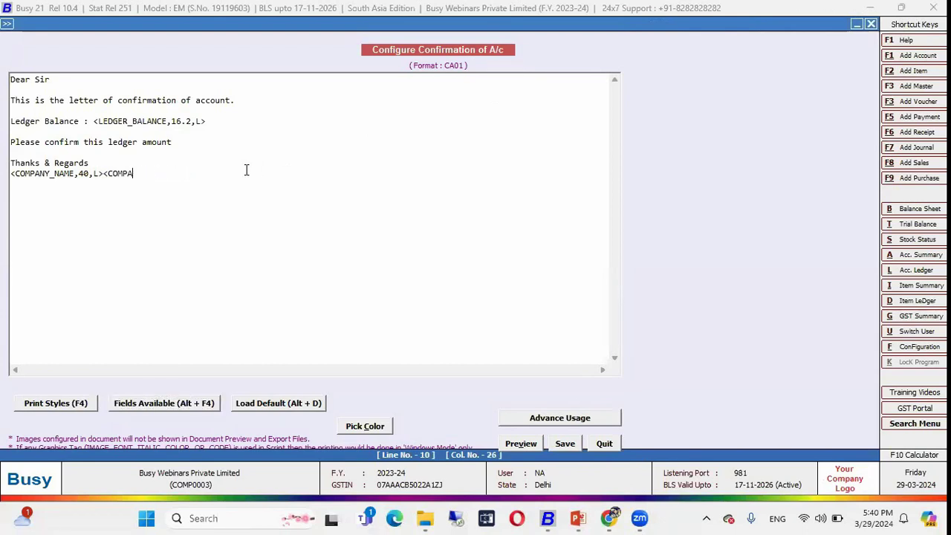
pyautogui.press('BackSpace')
# - Save the CA01 Confirmation of A/c configuration and leave the configuration screens
pyautogui.press('Escape')
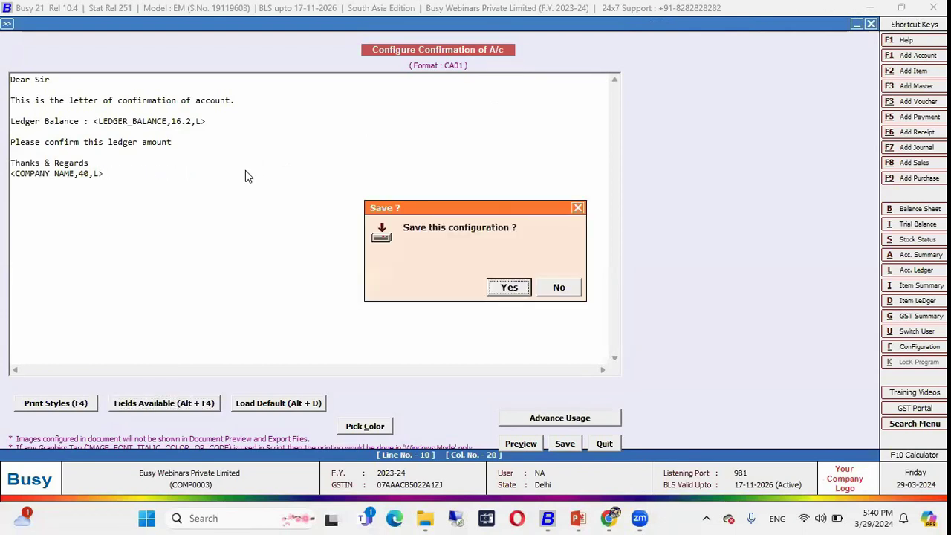
pyautogui.press('Return')
pyautogui.press('Escape')
pyautogui.press('Escape')
# - Open the printing options for the Confirmation of A/c letter under Outstanding Analysis for one account
pyautogui.press('Right')
pyautogui.press('Right')
pyautogui.press('Right')
pyautogui.press('Return')
pyautogui.press('Down')
pyautogui.press('Down')
pyautogui.press('Down')
pyautogui.press('Down')
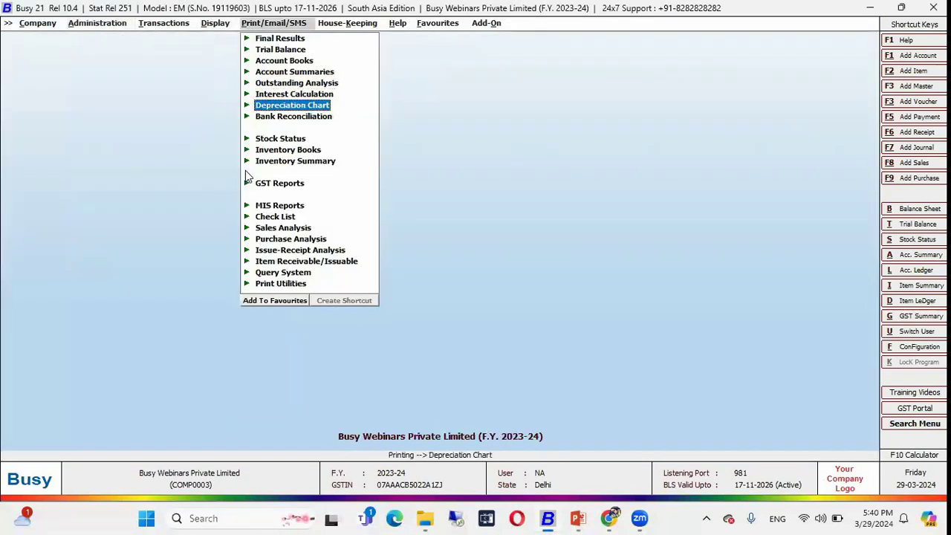
pyautogui.press('Up')
pyautogui.press('Up')
pyautogui.press('Up')
pyautogui.press('Up')
pyautogui.press('Return')
pyautogui.press('Down')
pyautogui.press('Down')
pyautogui.press('Down')
pyautogui.press('Down')
pyautogui.press('Down')
pyautogui.press('Down')
pyautogui.press('Down')
pyautogui.press('Down')
pyautogui.press('Down')
pyautogui.press('Down')
pyautogui.press('Down')
pyautogui.press('Down')
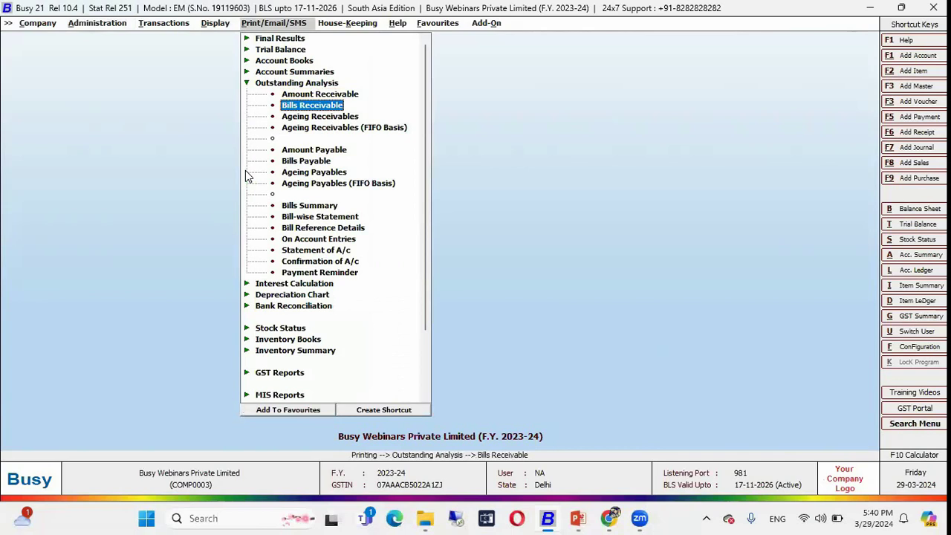
pyautogui.press('Down')
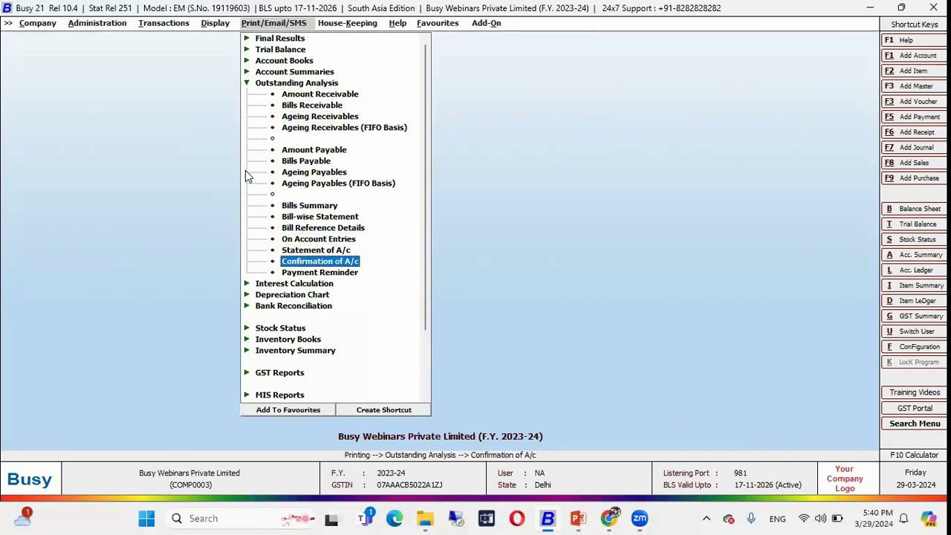
pyautogui.press('Return')
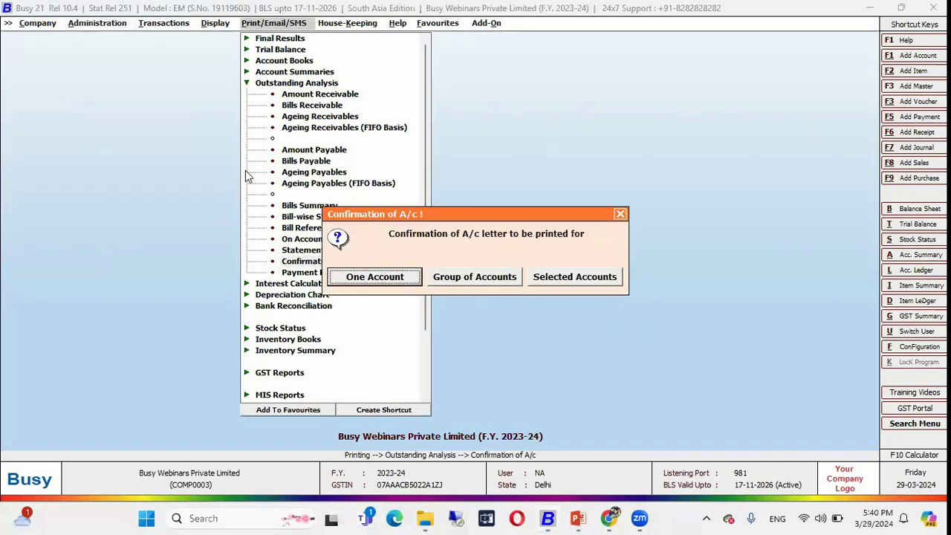
pyautogui.press('Escape')
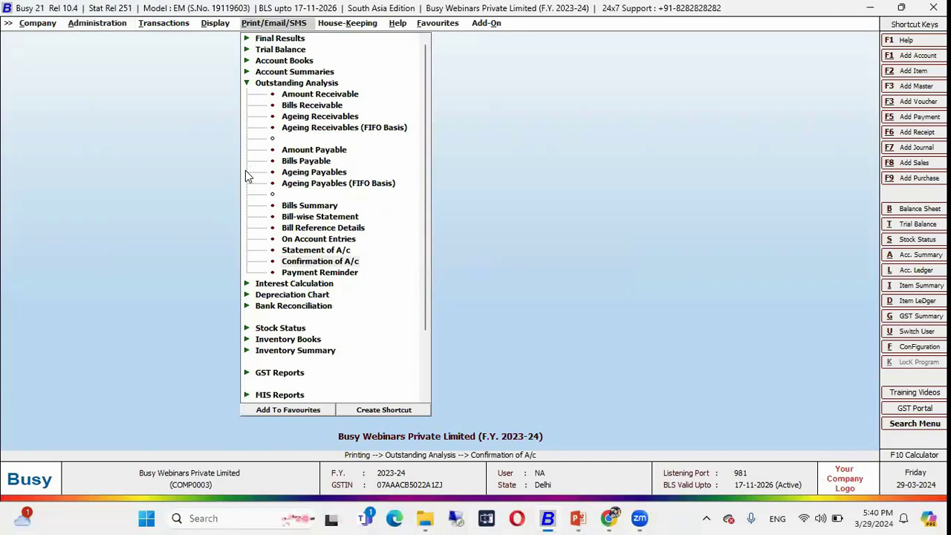
pyautogui.press('Return')
pyautogui.press('Return')
# - Choose Hariprasad Departmental Store as the account and set the report date to 29-03-2024
pyautogui.press('Up')
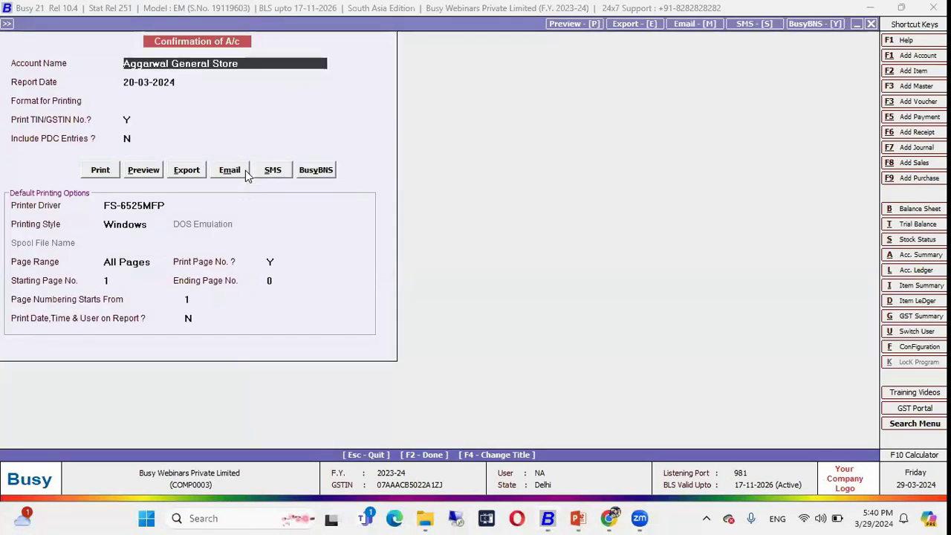
pyautogui.press('Down')
pyautogui.press('Down')
pyautogui.press('Down')
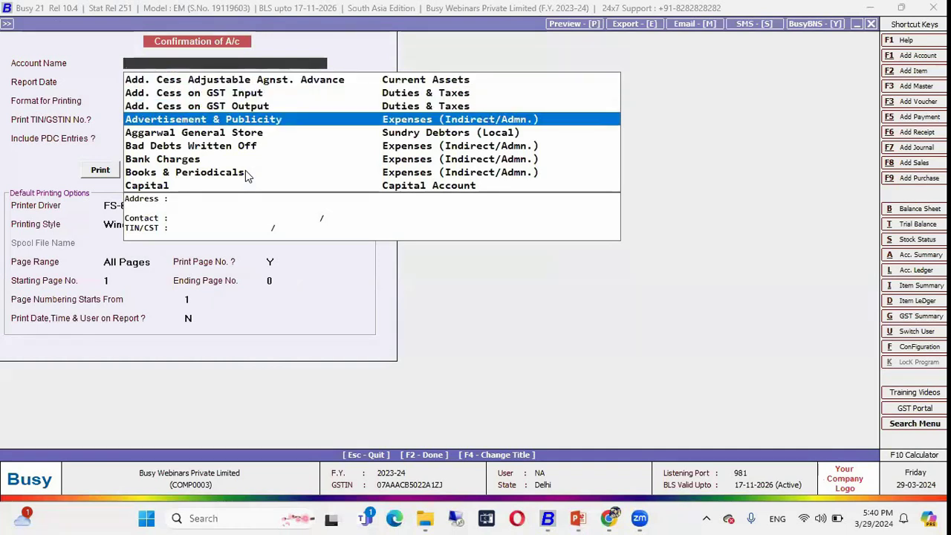
pyautogui.write('h')
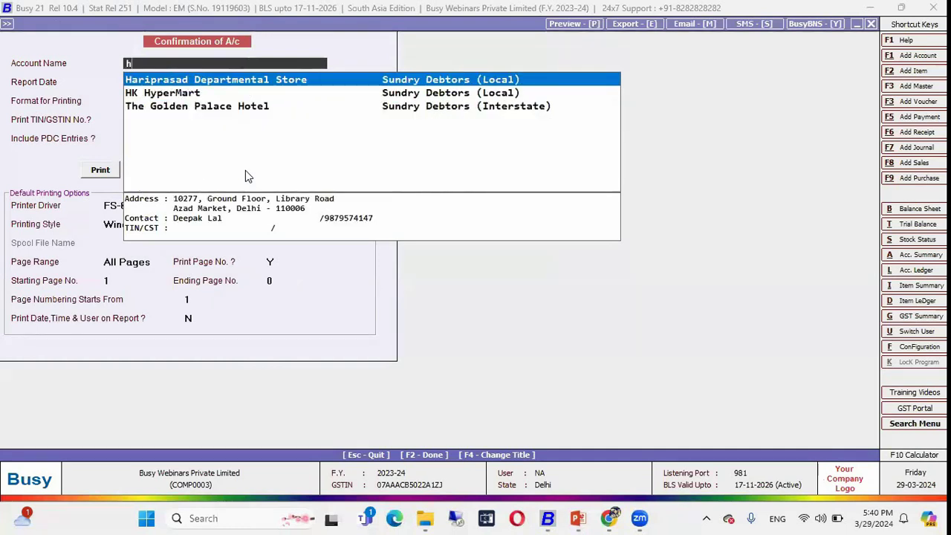
pyautogui.press('Return')
pyautogui.write('29')
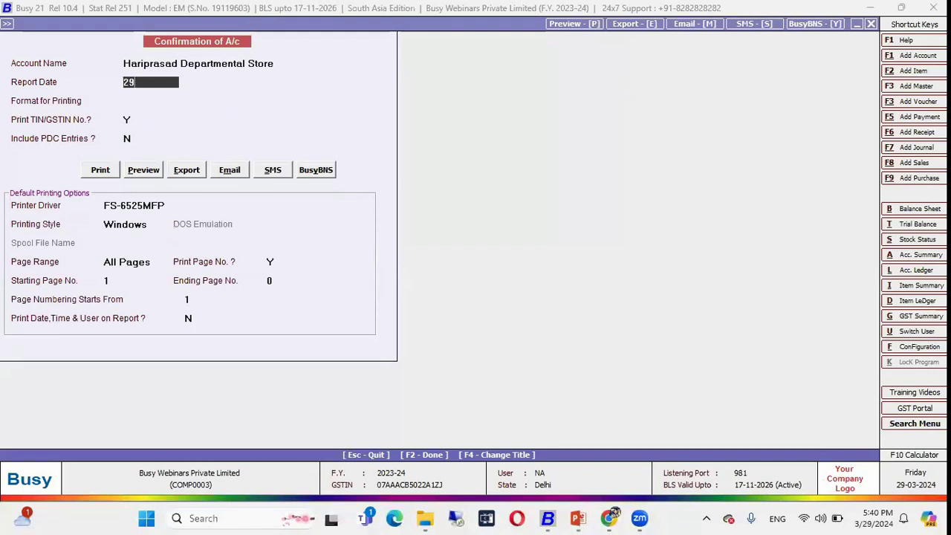
pyautogui.press('Return')
# - Preview the confirmation letter in the CA01 format at 150% zoom, and close the preview and its options
pyautogui.press('Down')
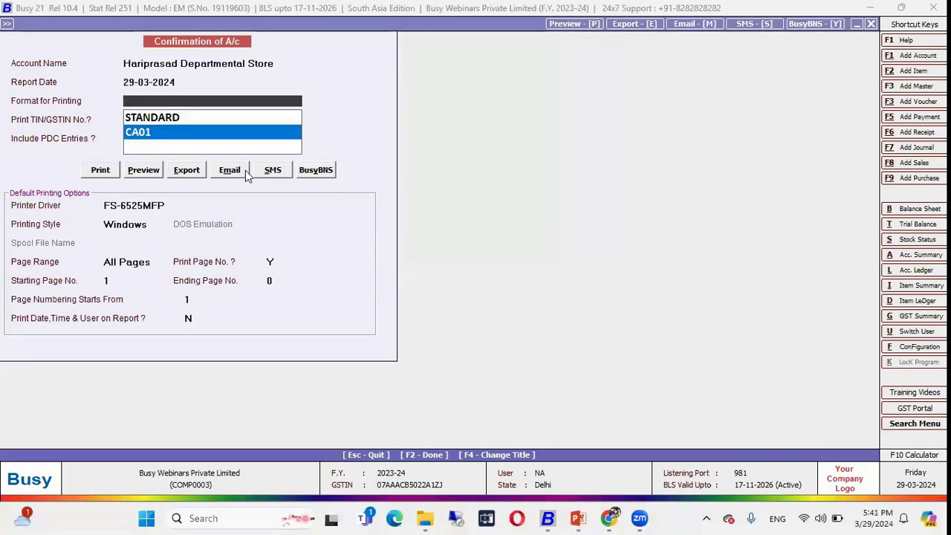
pyautogui.press('Return')
pyautogui.press('Return')
pyautogui.press('Right')
pyautogui.press('Return')
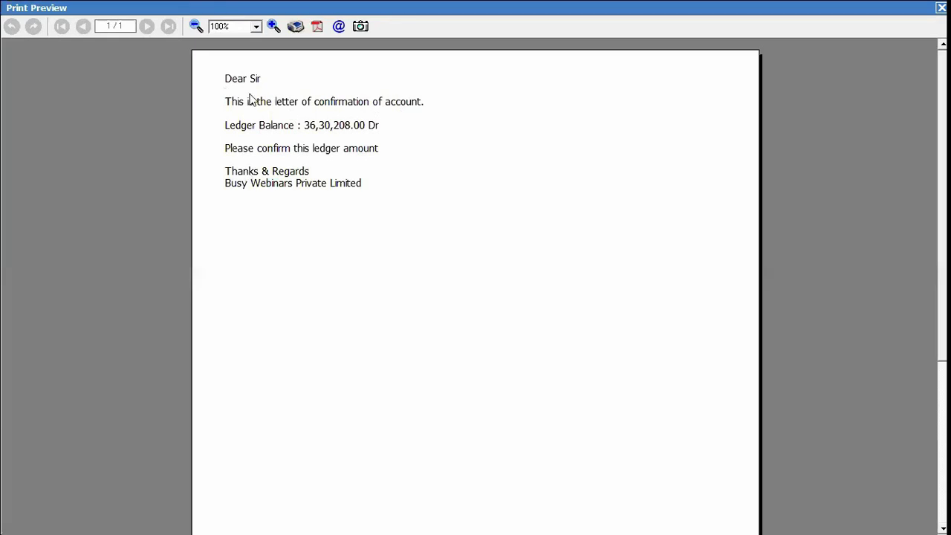
pyautogui.click(273, 26)
pyautogui.click(272, 27)
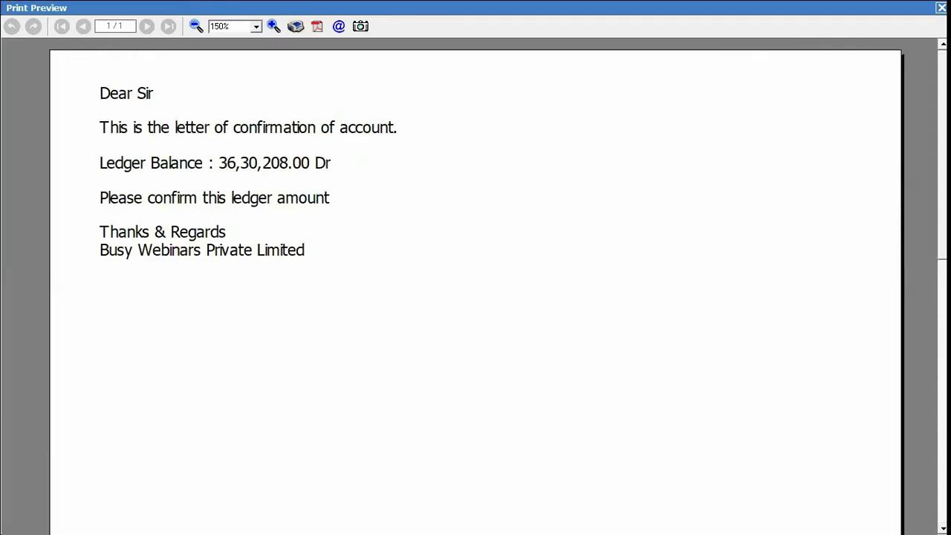
pyautogui.click(940, 7)
pyautogui.press('Escape')
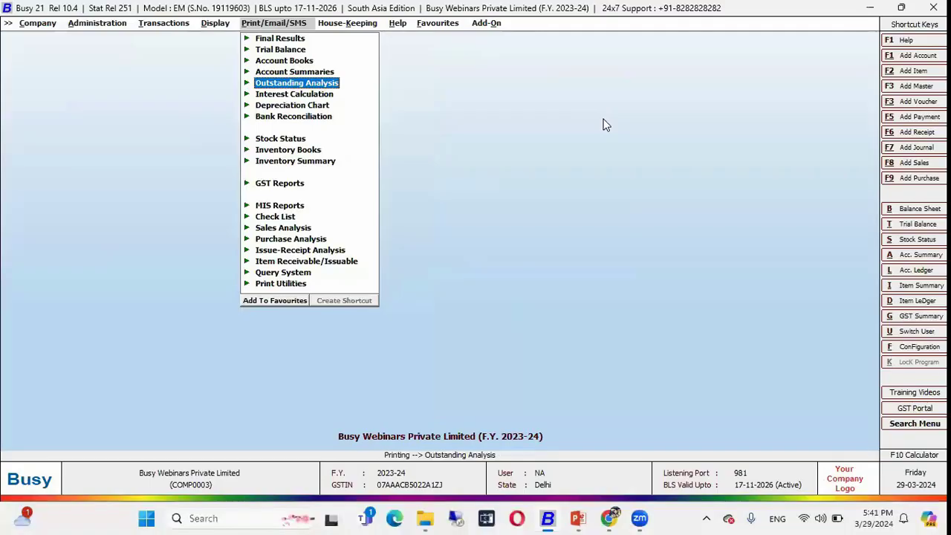
# - Look through the Outstanding Analysis print reports down to Statement of A/c, Confirmation of A/c and Payment Reminder, and collapse the group
pyautogui.press('Return')
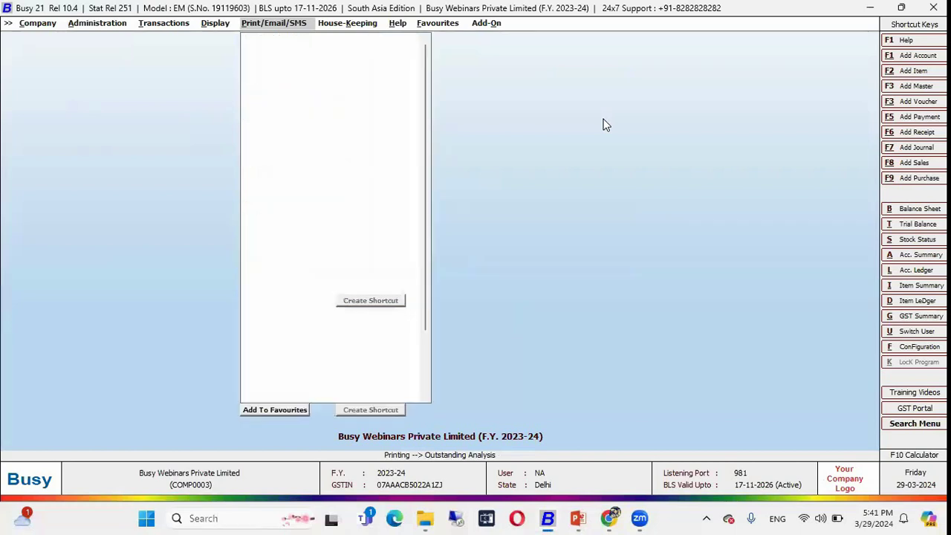
pyautogui.press('Down')
pyautogui.press('Down')
pyautogui.press('Down')
pyautogui.press('Down')
pyautogui.press('Down')
pyautogui.press('Down')
pyautogui.press('Down')
pyautogui.press('Down')
pyautogui.press('Down')
pyautogui.press('Down')
pyautogui.press('Down')
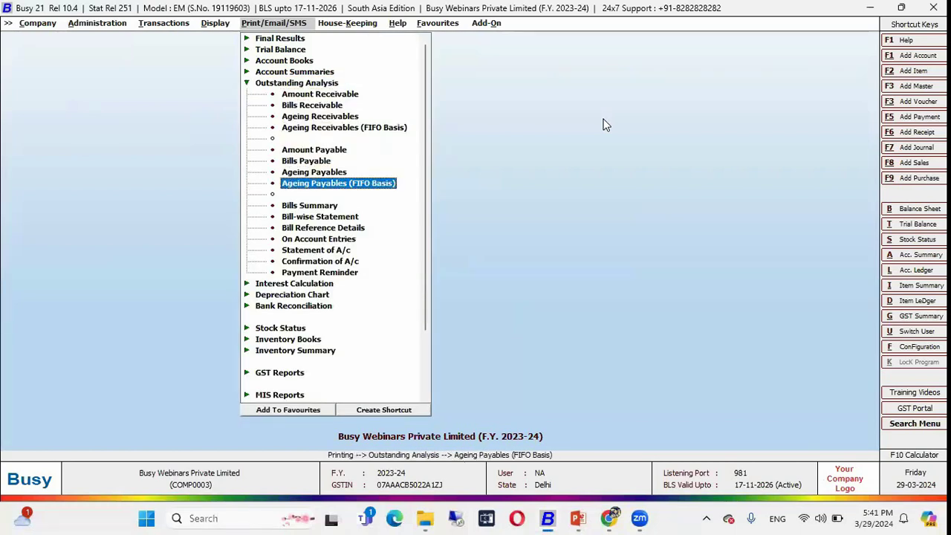
pyautogui.press('Down')
pyautogui.press('Down')
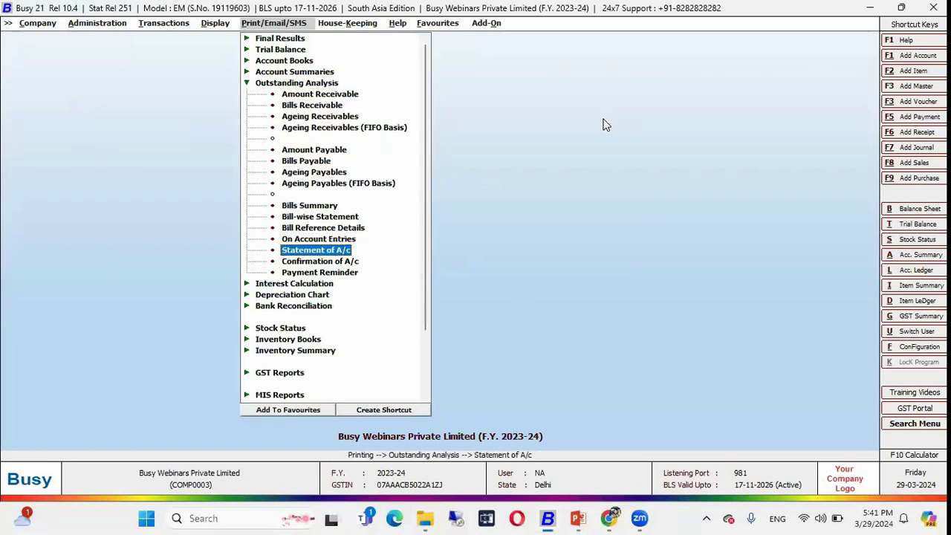
pyautogui.press('Up')
pyautogui.press('Down')
pyautogui.press('Down')
pyautogui.press('Up')
pyautogui.press('Up')
pyautogui.press('Up')
pyautogui.press('Up')
pyautogui.press('Up')
pyautogui.press('Up')
pyautogui.press('Left')
pyautogui.press('Left')
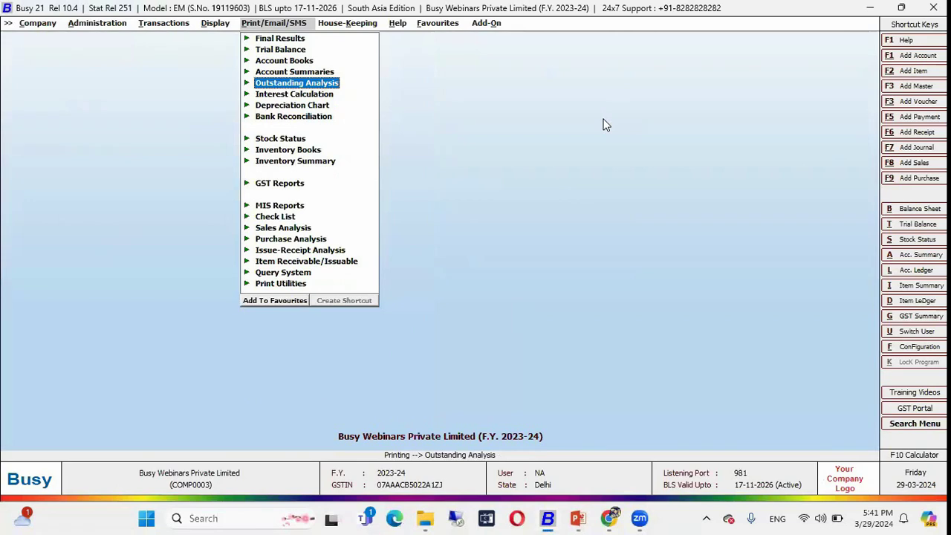
# - Open the printing options for Confirmation of GST under GST Reports with a monthly report basis
pyautogui.press('Down')
pyautogui.press('Down')
pyautogui.press('Down')
pyautogui.press('Down')
pyautogui.press('Down')
pyautogui.press('Down')
pyautogui.press('Down')
pyautogui.press('Right')
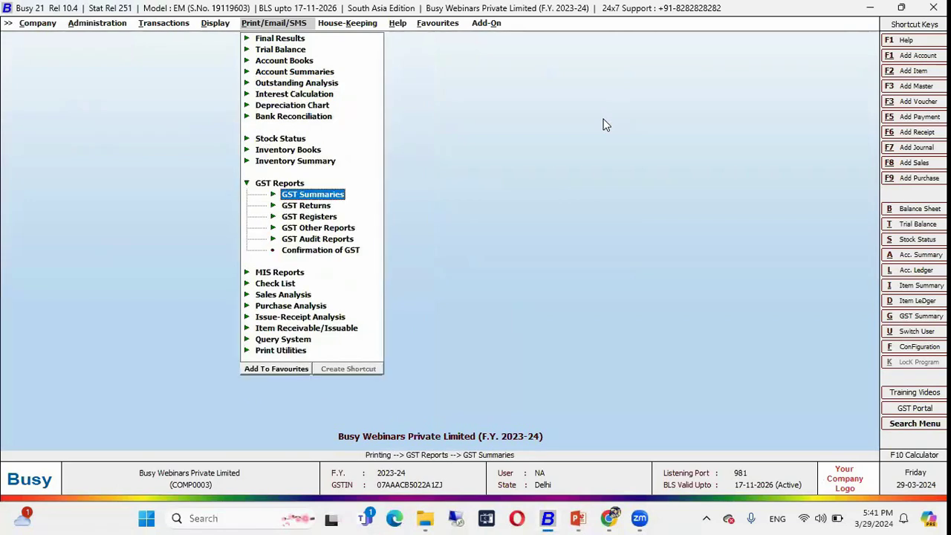
pyautogui.press('Down')
pyautogui.press('Down')
pyautogui.press('Down')
pyautogui.press('Down')
pyautogui.press('Down')
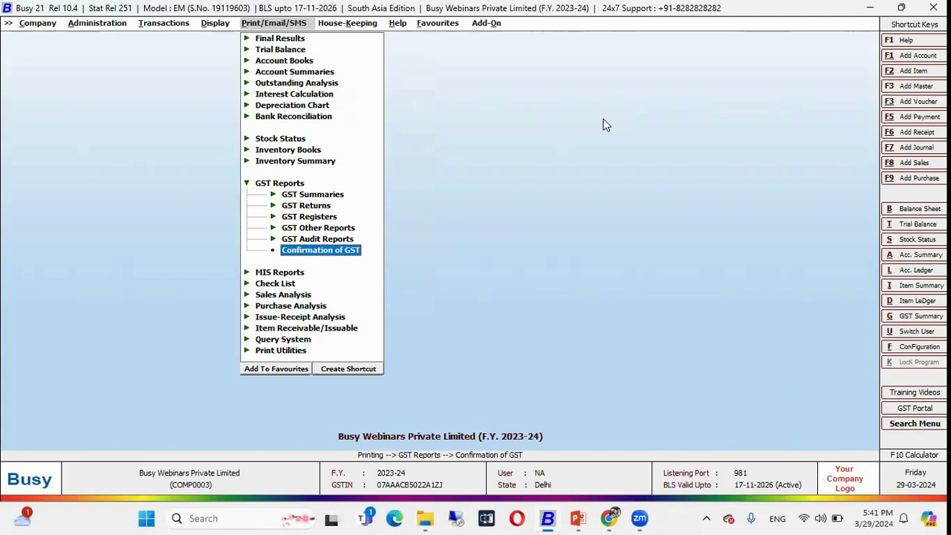
pyautogui.press('Return')
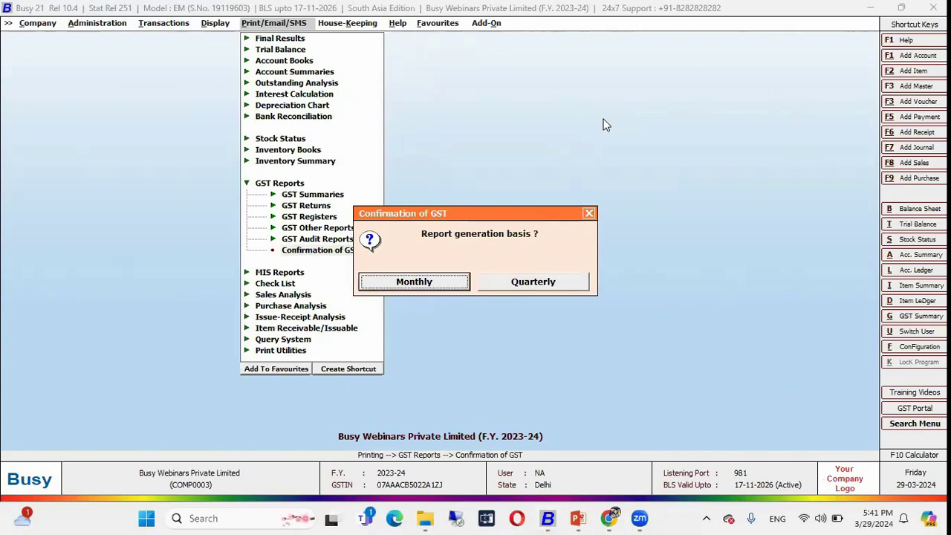
pyautogui.press('Return')
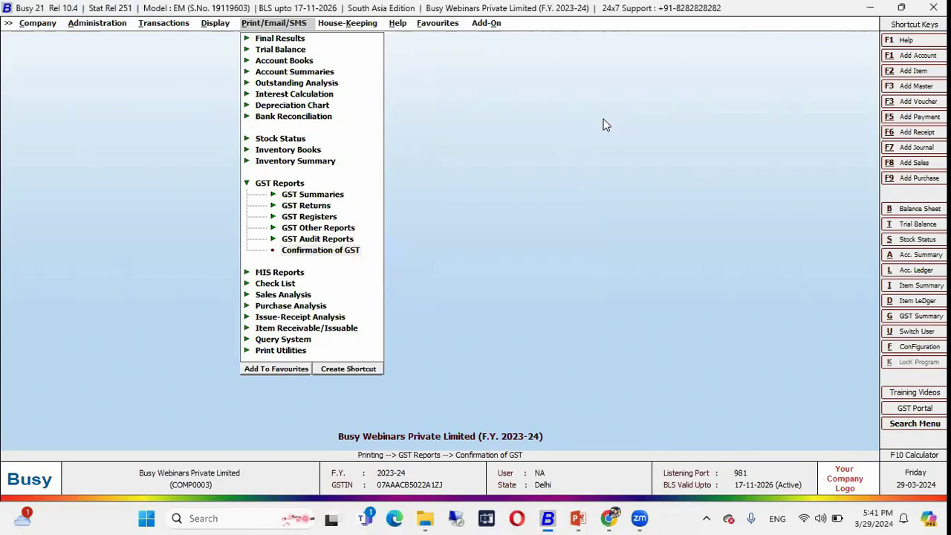
pyautogui.press('Return')
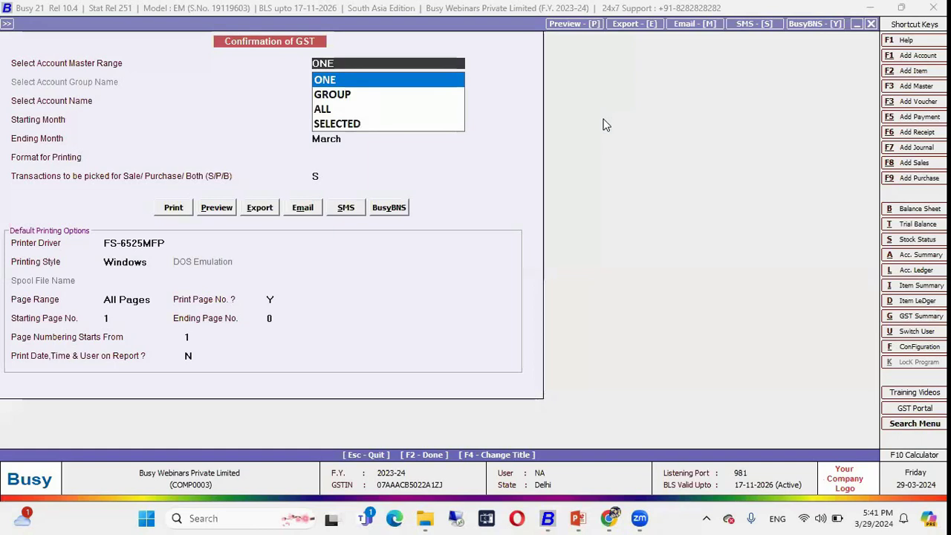
# - Set the account range to ALL, the period from April to March and the printing format to STANDARD
pyautogui.press('Return')
pyautogui.press('Escape')
pyautogui.press('Down')
pyautogui.press('Down')
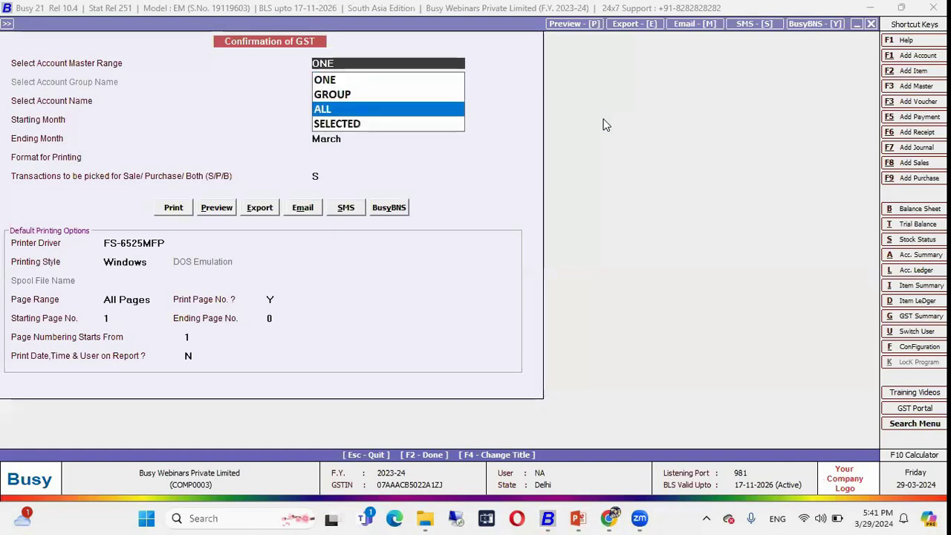
pyautogui.press('Return')
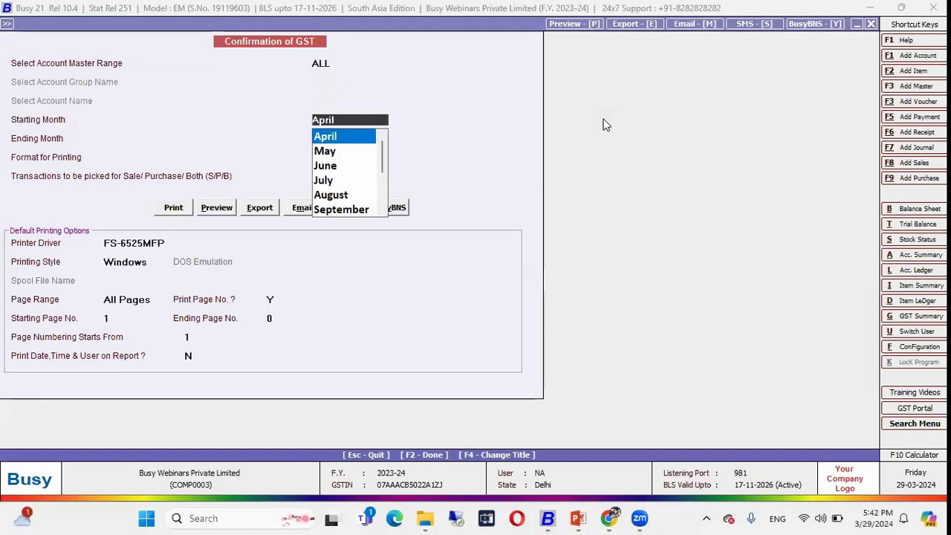
pyautogui.press('Return')
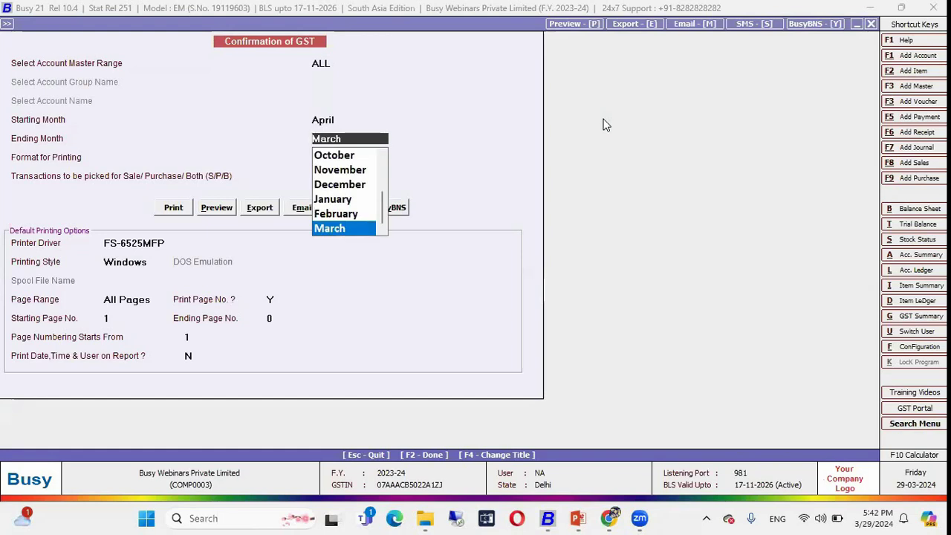
pyautogui.press('Return')
pyautogui.press('Return')
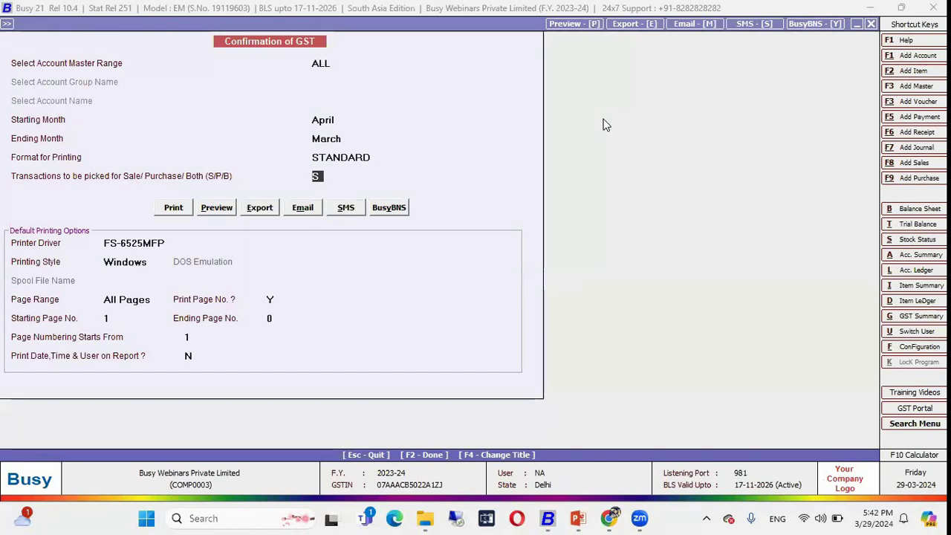
# - Try S and P for the transactions to be picked, and set the option to B for both sale and purchase
pyautogui.write('B')
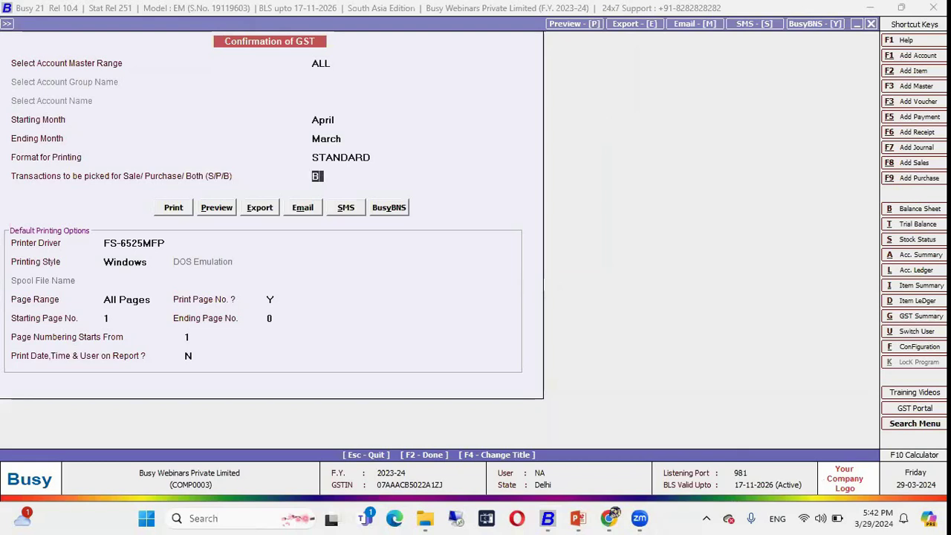
pyautogui.press('Return')
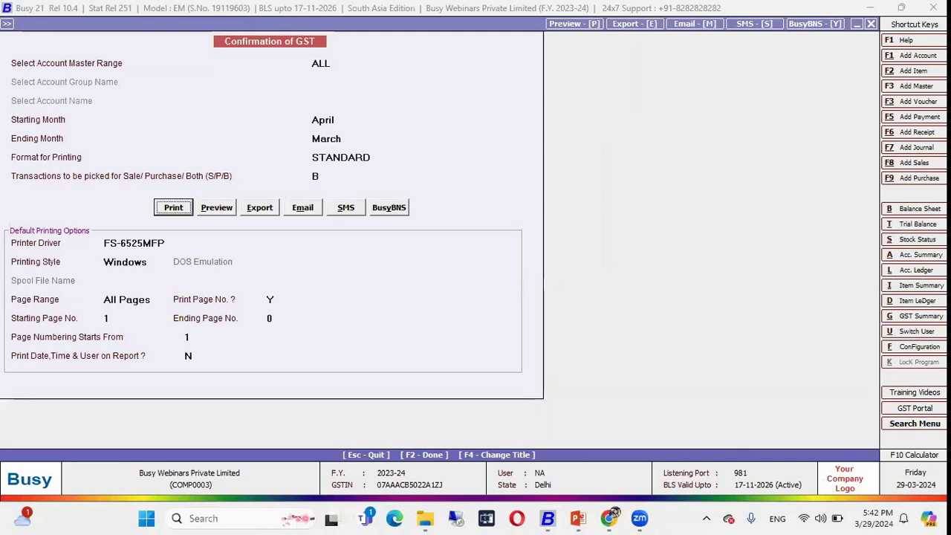
pyautogui.press('Up')
pyautogui.write('S')
pyautogui.press('Return')
pyautogui.press('Up')
pyautogui.write('P')
pyautogui.press('Return')
pyautogui.press('Up')
pyautogui.write('B')
pyautogui.press('Return')
# - Preview the Confirmation of GST letters and examine the first letter's period, purchase, sale and tax details
pyautogui.press('Right')
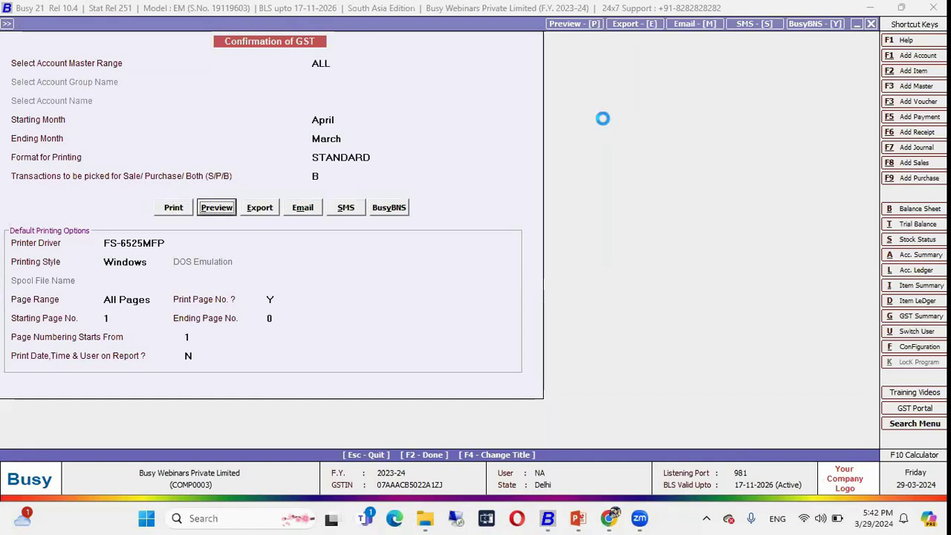
pyautogui.press('Return')
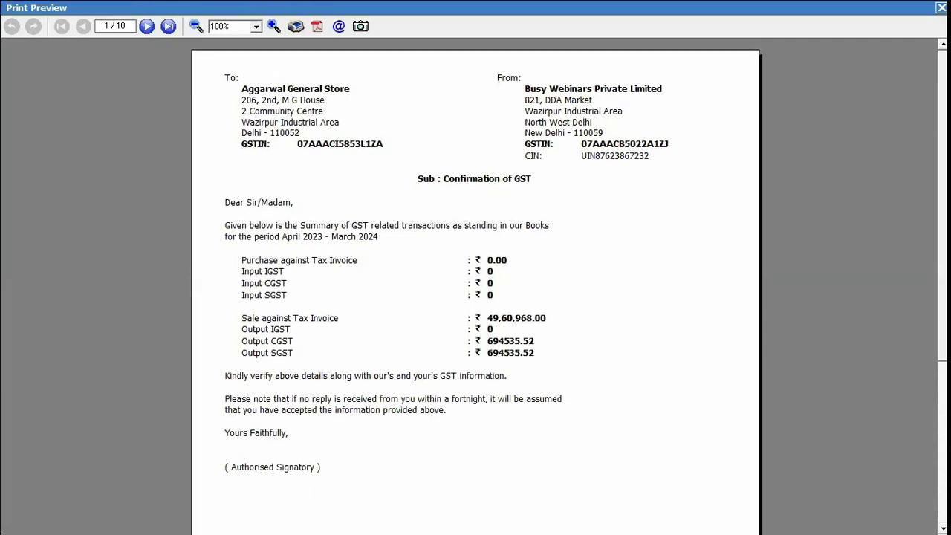
pyautogui.scroll(-3, 475, 282)
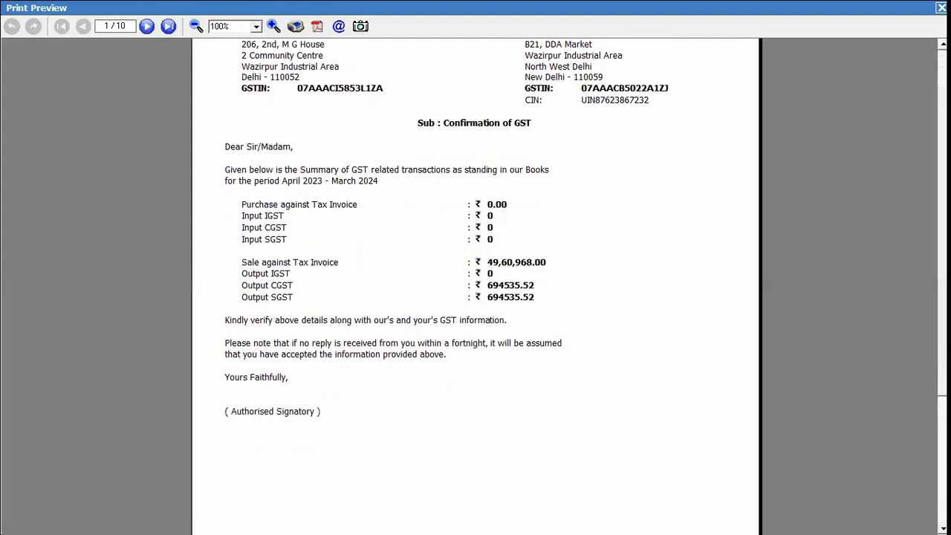
pyautogui.scroll(-2, 476, 282)
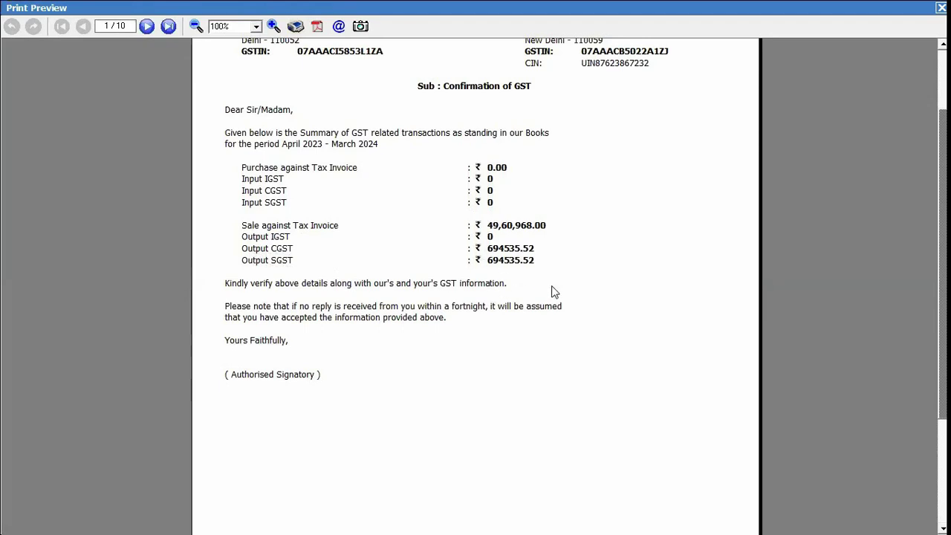
pyautogui.scroll(3, 475, 286)
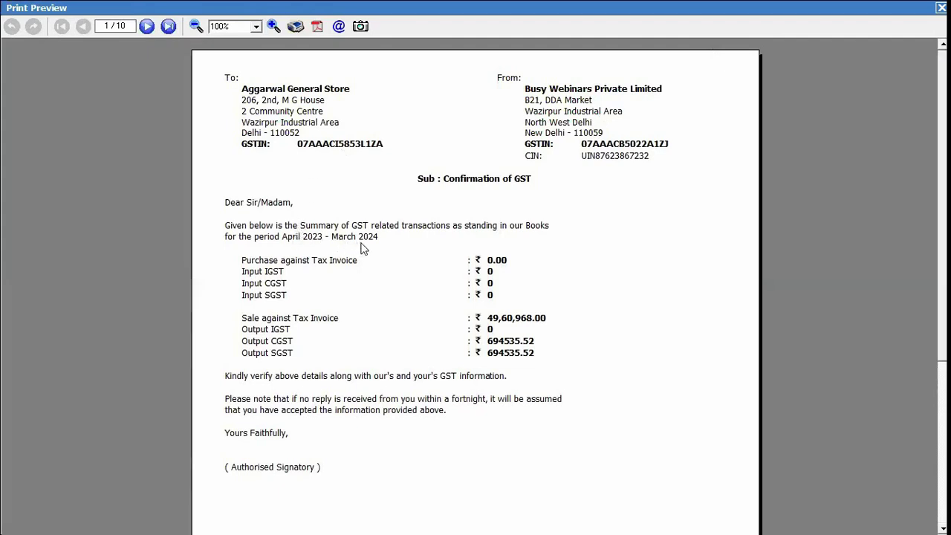
# - Page forward through the previewed GST confirmation letters to page 7
pyautogui.click(147, 26)
pyautogui.click(147, 26)
pyautogui.click(147, 27)
pyautogui.click(147, 27)
pyautogui.click(147, 27)
pyautogui.click(147, 26)
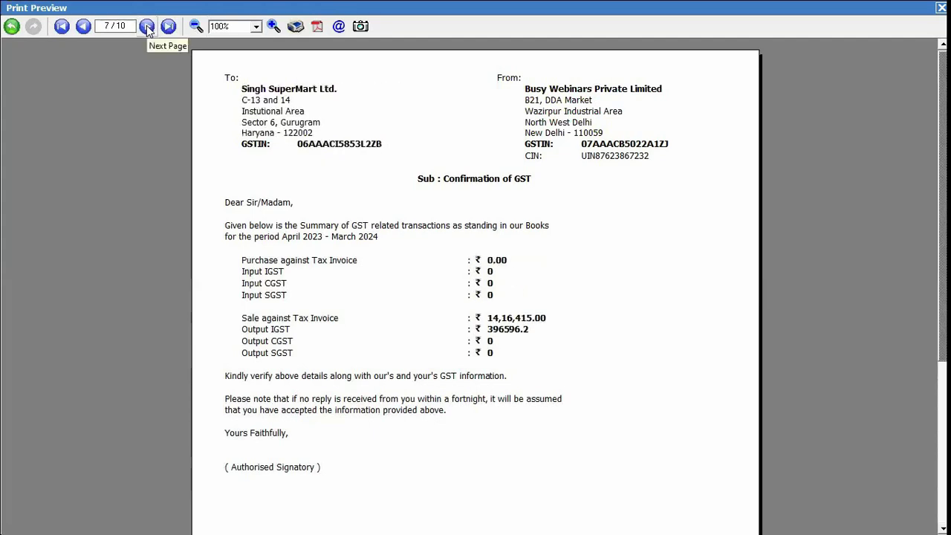
# - Page back to the fifth GST confirmation letter and examine it, and page forward to the last one
pyautogui.click(83, 26)
pyautogui.click(83, 27)
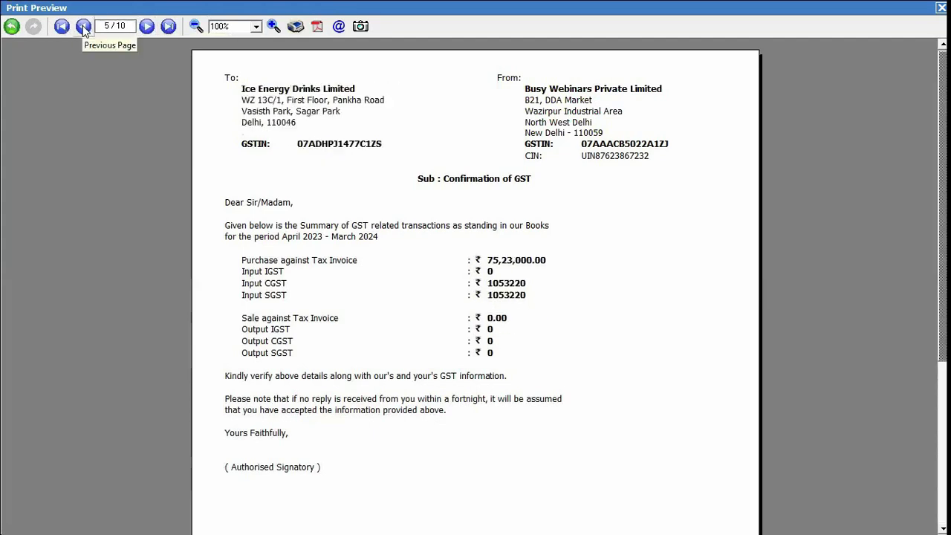
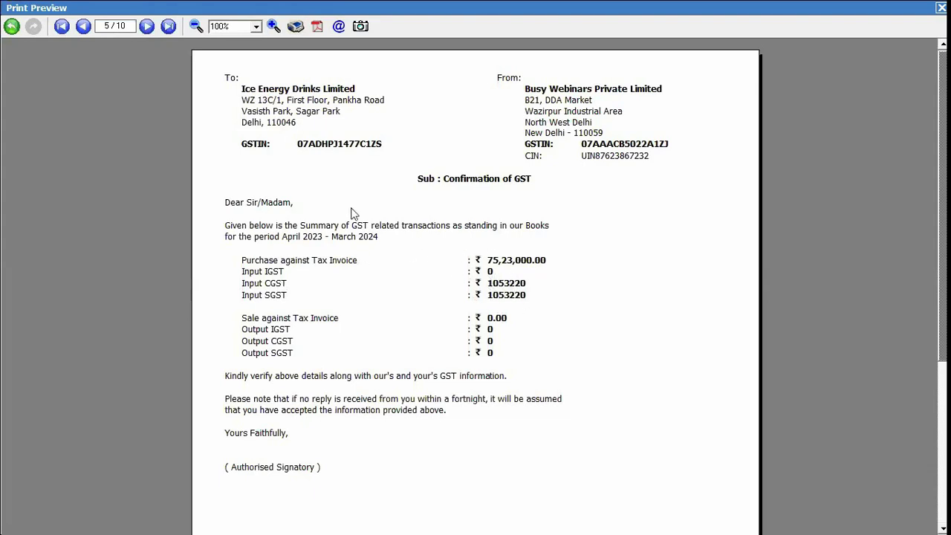
pyautogui.click(152, 28)
pyautogui.click(152, 28)
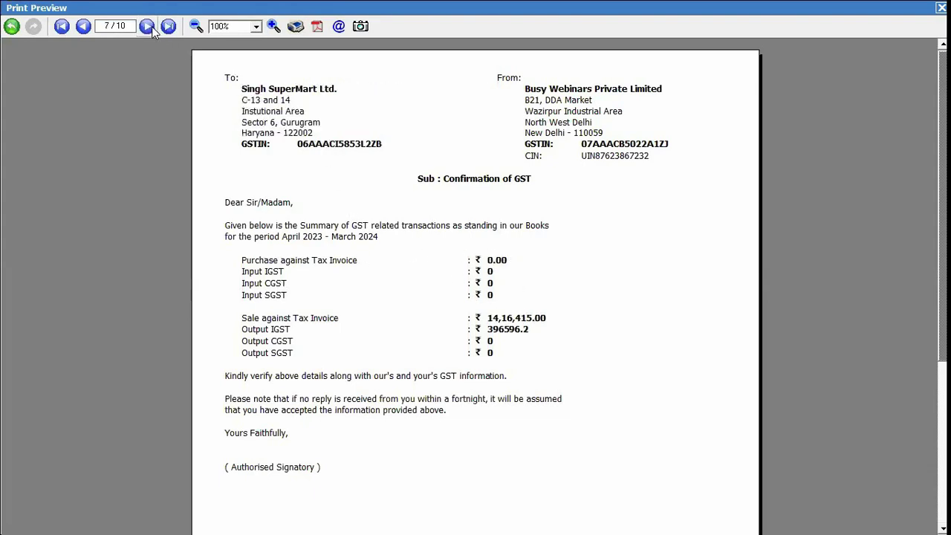
pyautogui.click(152, 28)
pyautogui.click(147, 26)
pyautogui.click(147, 26)
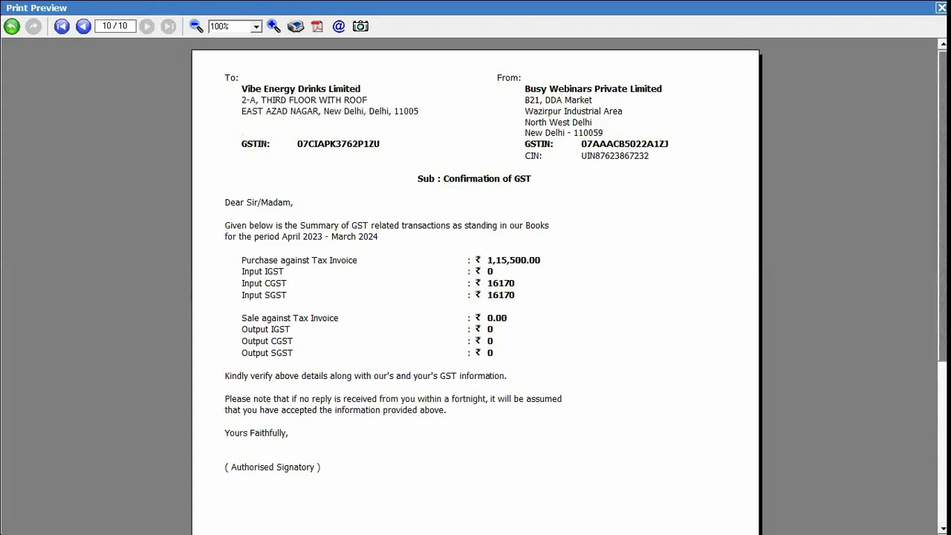
# - Close the print preview and leave the Confirmation of GST report
pyautogui.click(941, 7)
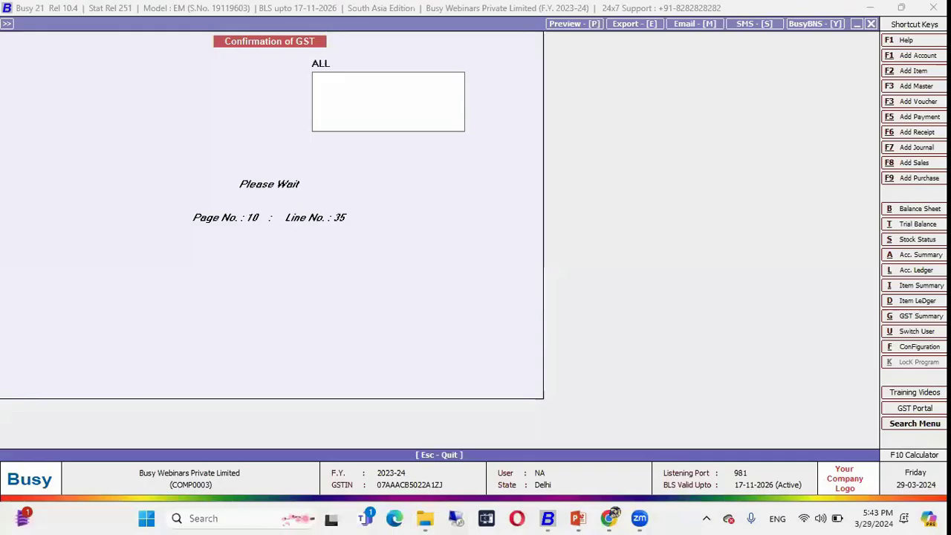
pyautogui.click(870, 24)
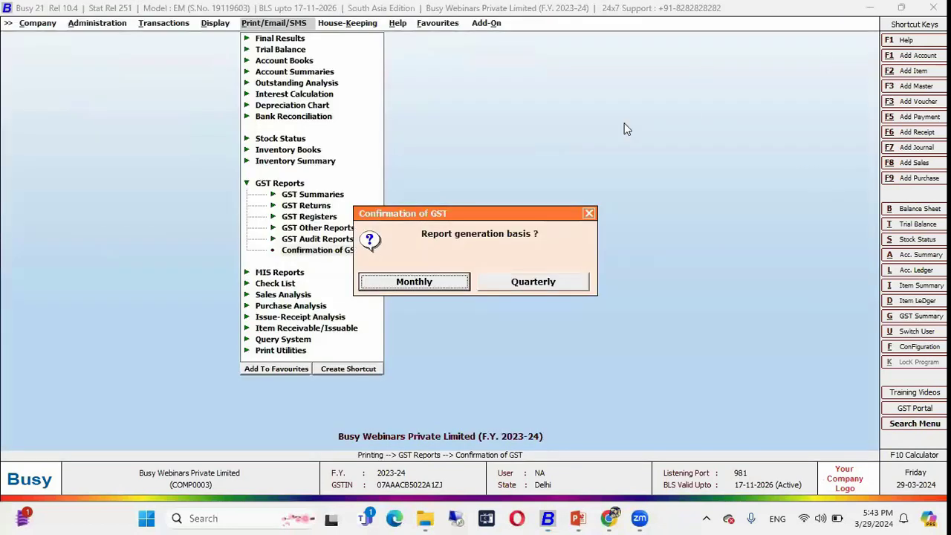
pyautogui.press('Escape')
# - Open Letters Text Configuration from the Administration configuration options
pyautogui.press('Left')
pyautogui.press('Left')
pyautogui.press('Left')
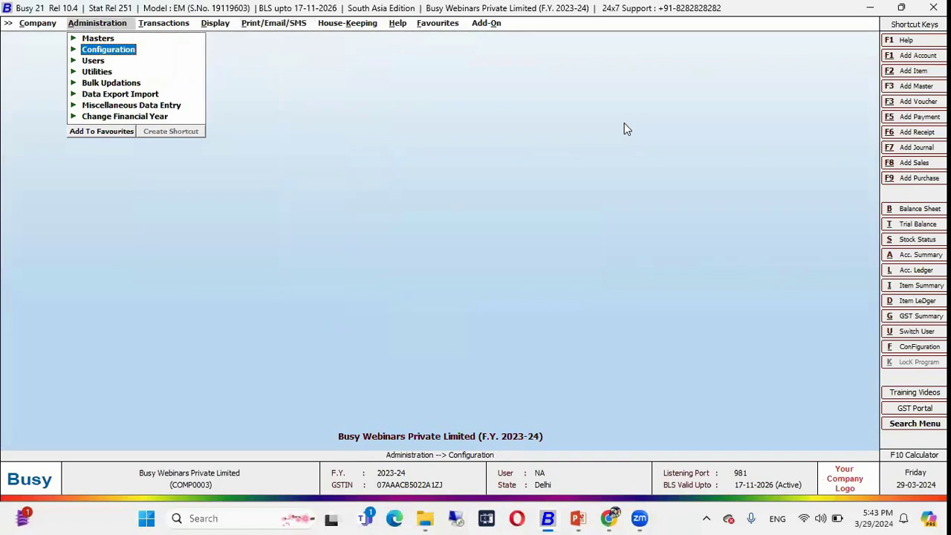
pyautogui.press('Return')
pyautogui.press('Down')
pyautogui.press('Down')
pyautogui.press('Down')
pyautogui.press('Down')
pyautogui.press('Down')
pyautogui.press('Down')
pyautogui.press('Down')
pyautogui.press('Down')
pyautogui.press('Down')
pyautogui.press('Down')
pyautogui.press('Down')
pyautogui.press('Down')
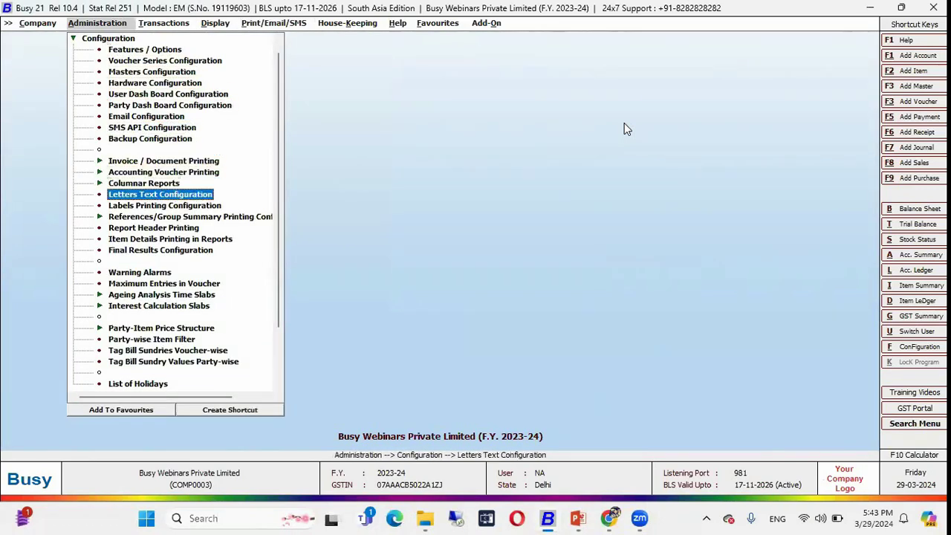
pyautogui.press('Return')
# - Add a new letter format named CG01 under Confirmation of GST
pyautogui.press('Down')
pyautogui.press('Down')
pyautogui.press('Right')
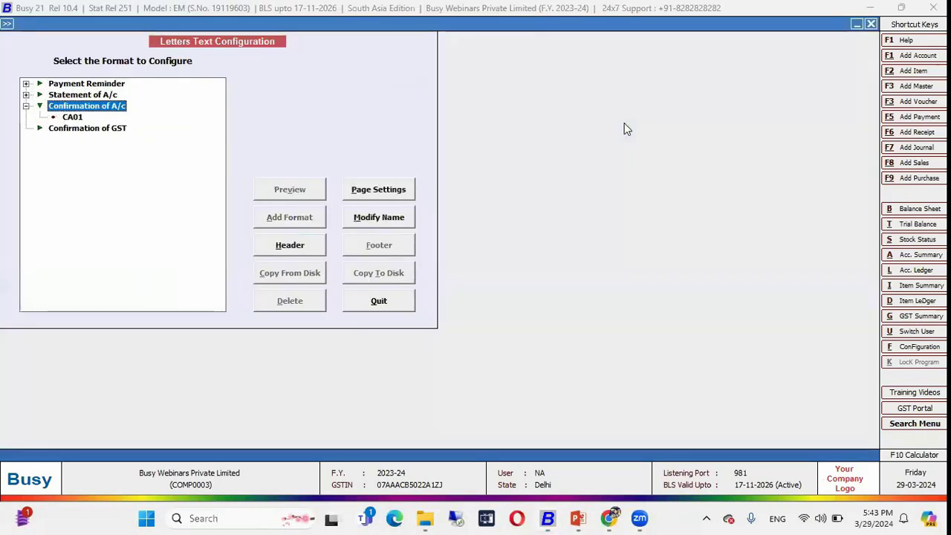
pyautogui.press('Down')
pyautogui.press('Down')
pyautogui.press('Up')
pyautogui.press('Up')
pyautogui.press('Left')
pyautogui.press('Down')
pyautogui.click(272, 217)
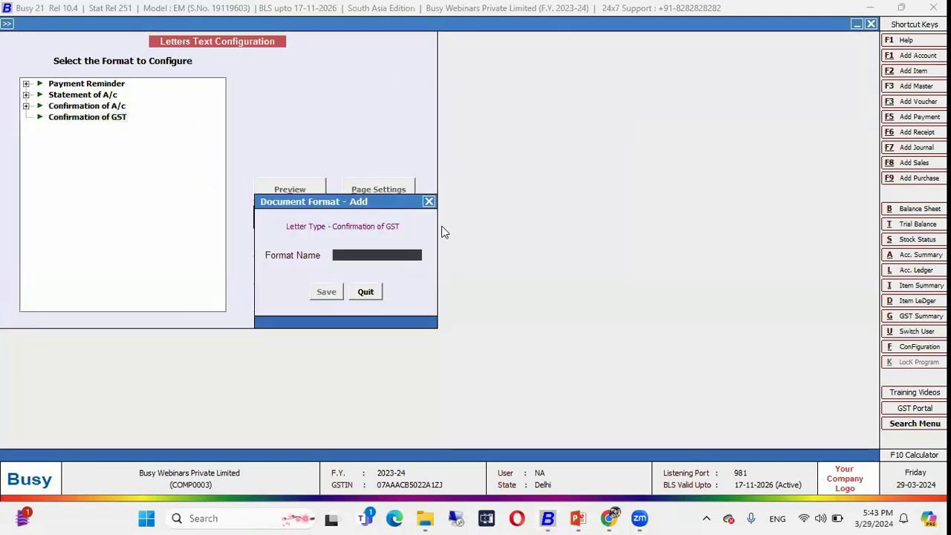
pyautogui.write('CG01')
pyautogui.press('Return')
pyautogui.press('Return')
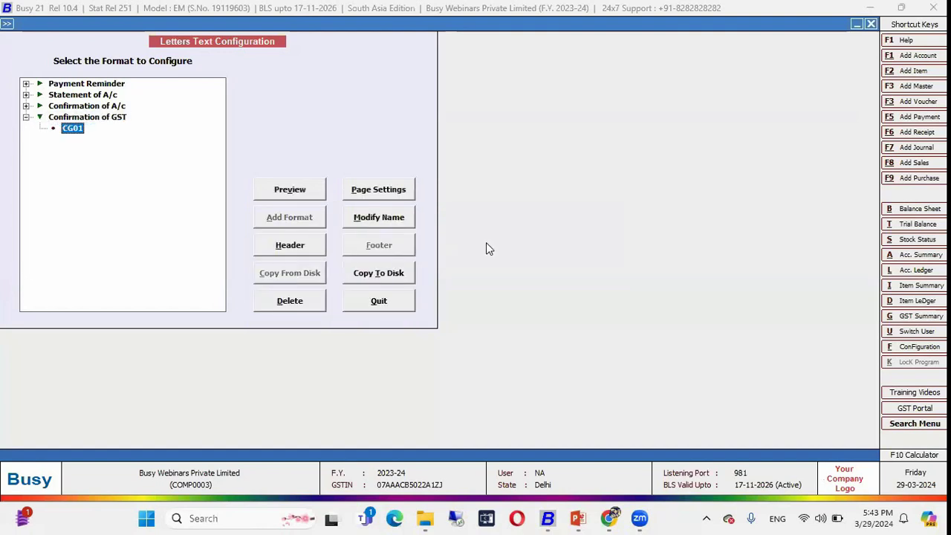
# - Open the CG01 header text and enter "Dear Sir," followed by "We purchase material from you under GST."
pyautogui.click(288, 245)
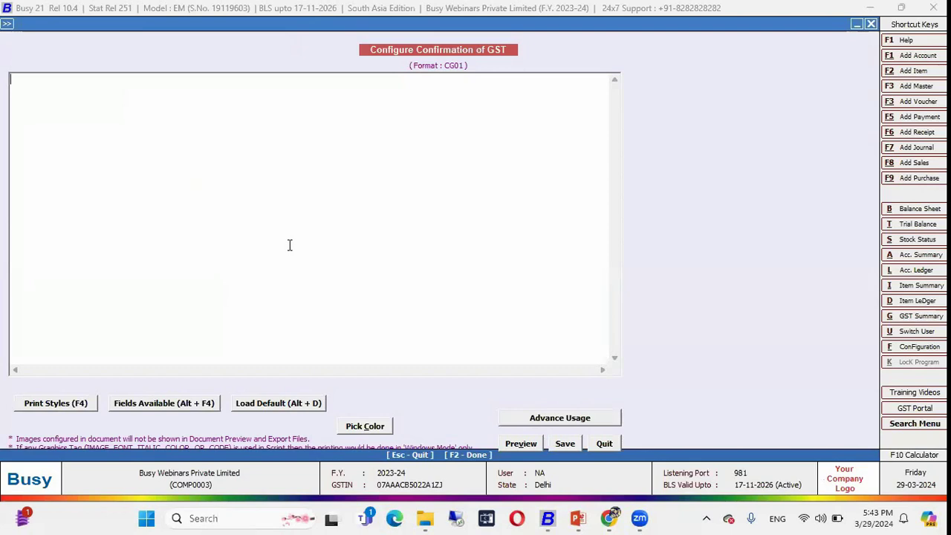
pyautogui.write('Dear Sir,')
pyautogui.press('Return')
pyautogui.press('Return')
pyautogui.write('We purch')
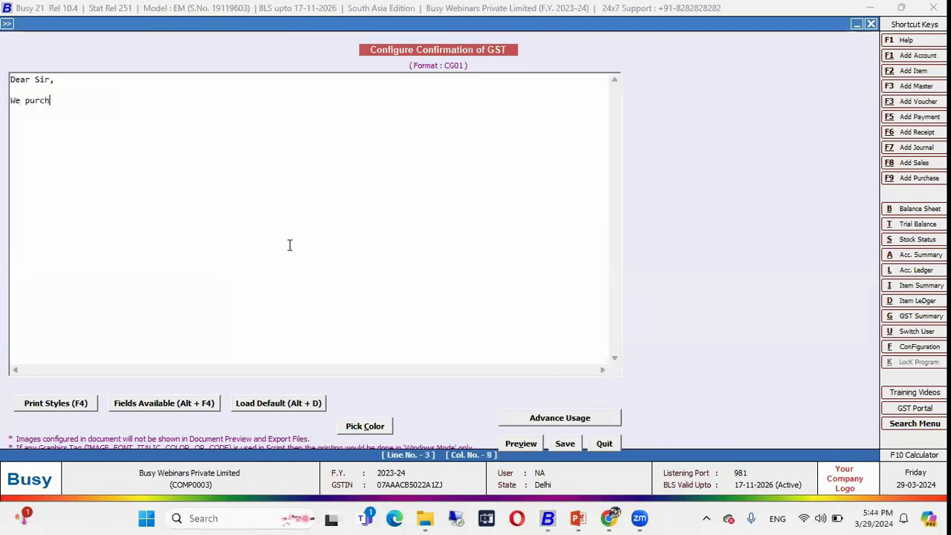
pyautogui.write('ase material')
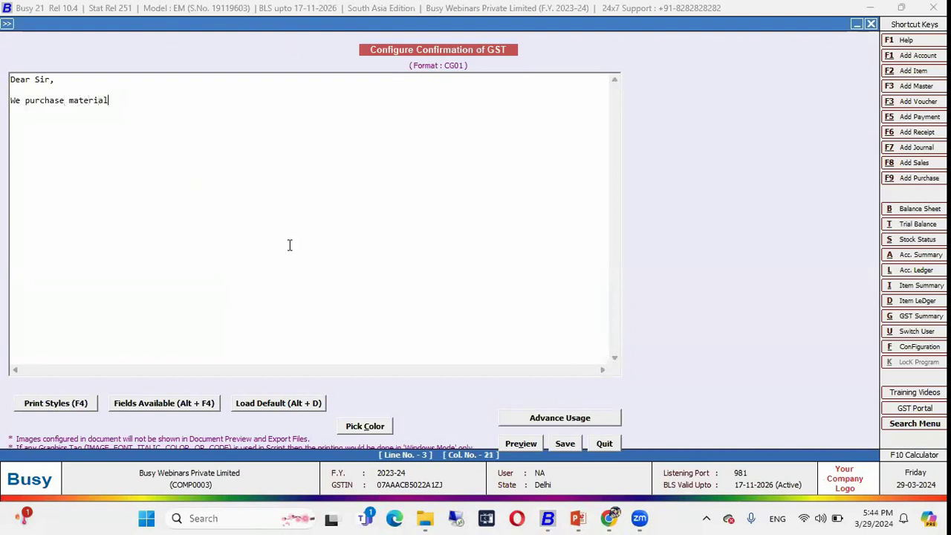
pyautogui.write(' from you  under GST .')
pyautogui.press('Return')
pyautogui.press('Return')
# - Add the line "Please see the details below:-" beneath the opening sentence of the letter
pyautogui.write('Please ')
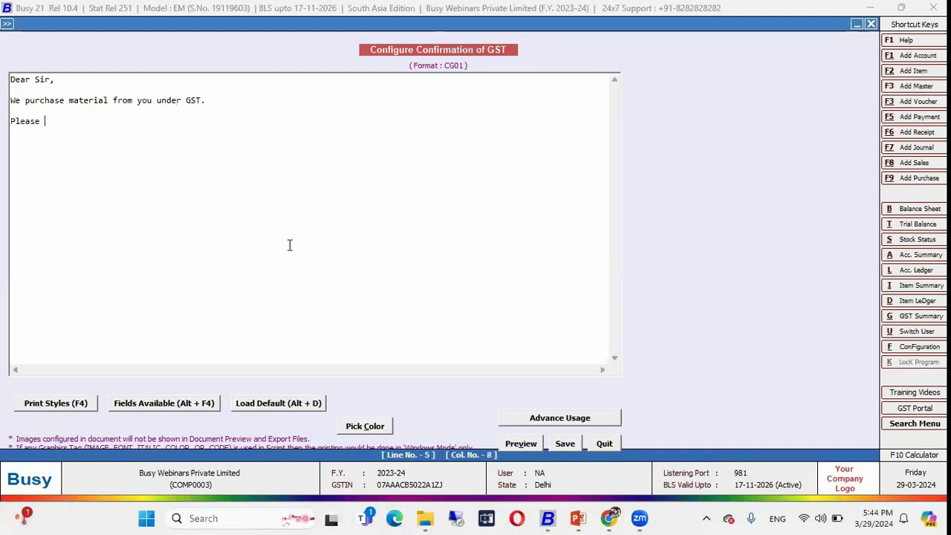
pyautogui.write('see the detai')
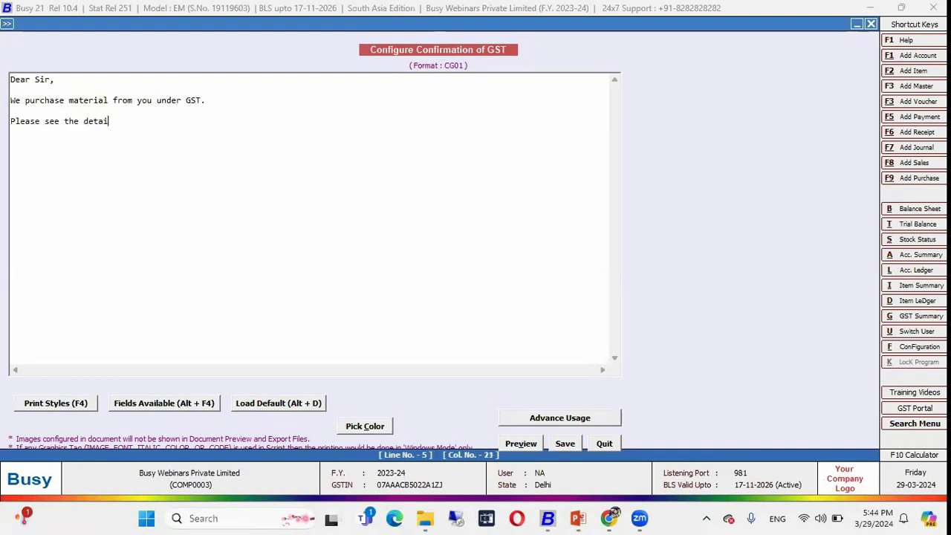
pyautogui.write('ls below -')
pyautogui.press('Return')
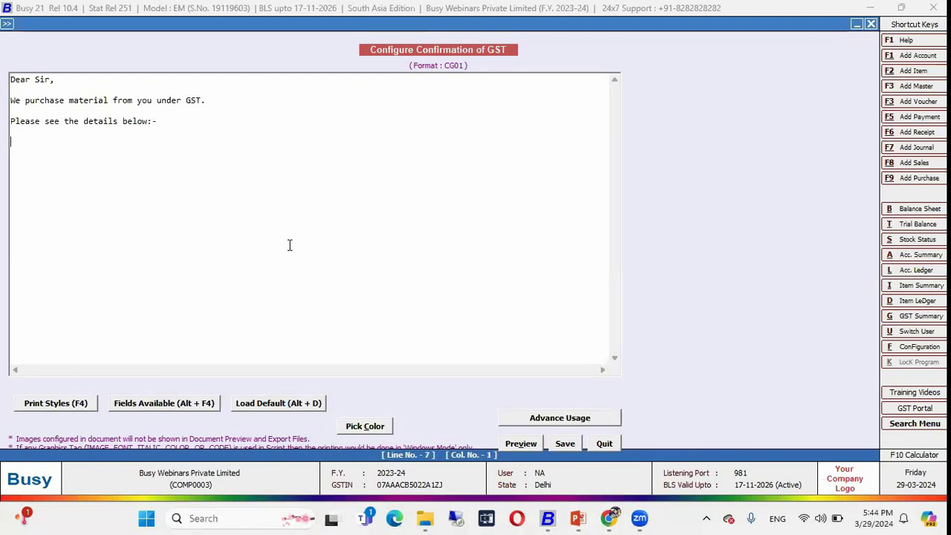
# - Add the labels "Taxable Amount :" and "GST Amount :" on separate lines with a blank line between them
pyautogui.write('Taxabe')
pyautogui.press('BackSpace')
pyautogui.write('le Amount :')
pyautogui.press('Return')
pyautogui.press('Return')
pyautogui.write('GST Amount :')
# - Insert the TAX_INVOICE_SALE_AMT field from the tax summary fields after the "Taxable Amount :" label
pyautogui.press('Up')
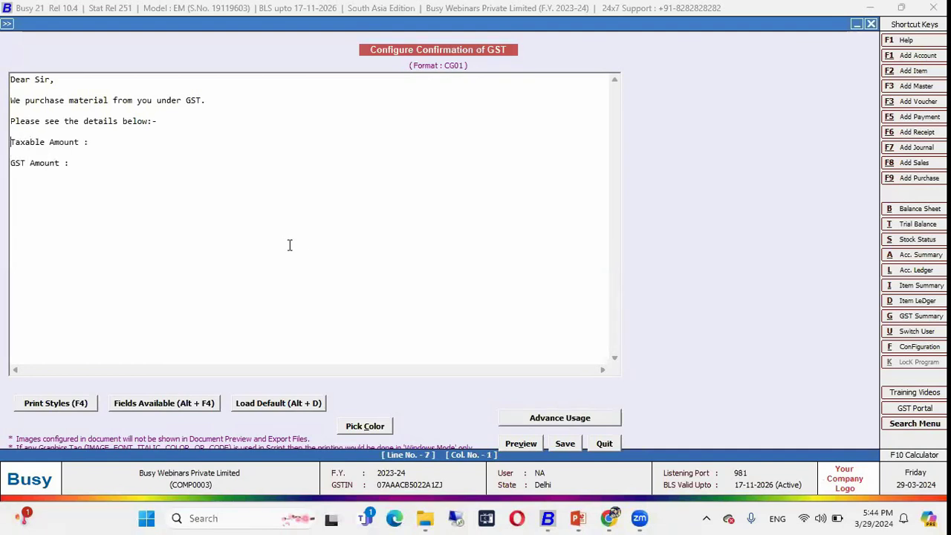
pyautogui.press('Right')
pyautogui.press('Right')
pyautogui.press('Right')
pyautogui.press('Right')
pyautogui.press('Right')
pyautogui.press('Right')
pyautogui.press('Right')
pyautogui.press('Right')
pyautogui.press('Right')
pyautogui.press('Right')
pyautogui.press('Right')
pyautogui.press('Right')
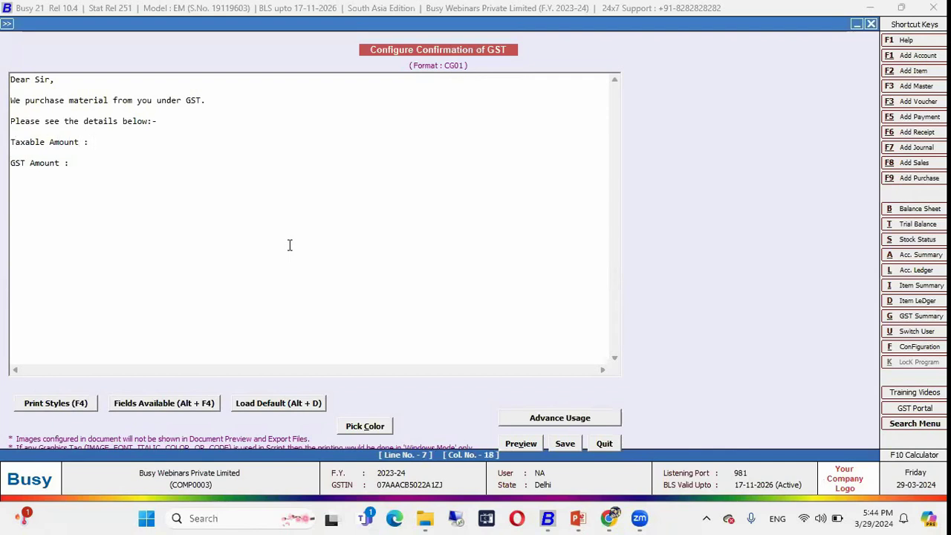
pyautogui.hotkey('alt', 'F4')
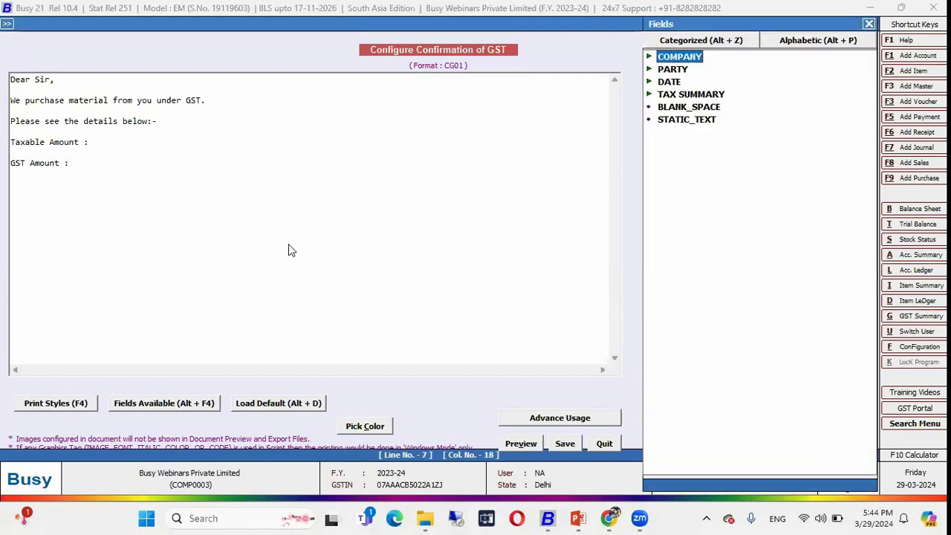
pyautogui.press('Down')
pyautogui.press('Down')
pyautogui.press('Down')
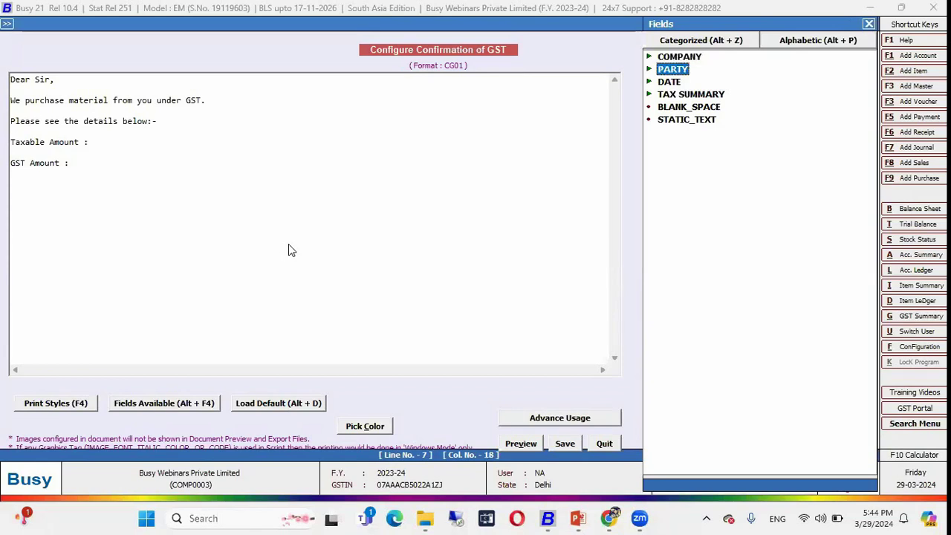
pyautogui.press('Right')
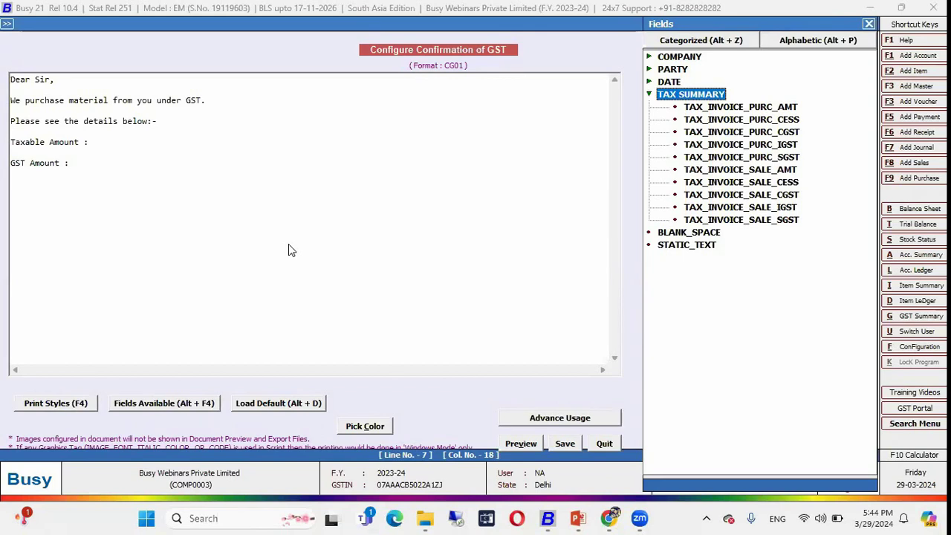
pyautogui.press('Down')
pyautogui.press('Down')
pyautogui.press('Down')
pyautogui.press('Down')
pyautogui.press('Down')
pyautogui.press('Down')
pyautogui.press('Return')
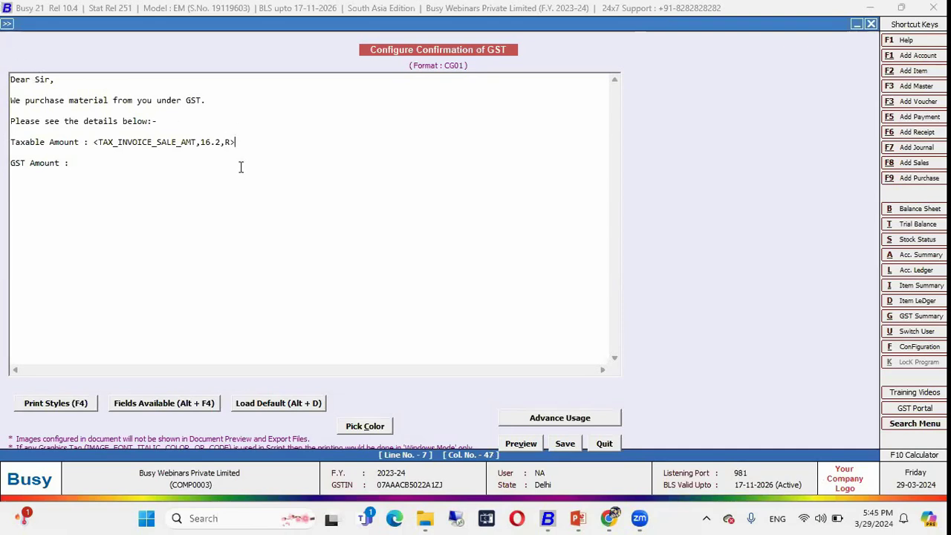
# - Change the field on the taxable amount line to TAX_INVOICE_PURC_AMT, keeping the 16.2,R format
pyautogui.press('BackSpace')
pyautogui.press('BackSpace')
pyautogui.press('BackSpace')
pyautogui.press('BackSpace')
pyautogui.press('BackSpace')
pyautogui.press('BackSpace')
pyautogui.press('BackSpace')
pyautogui.press('BackSpace')
pyautogui.press('BackSpace')
pyautogui.press('BackSpace')
pyautogui.press('BackSpace')
pyautogui.press('BackSpace')
pyautogui.press('BackSpace')
pyautogui.press('BackSpace')
pyautogui.press('BackSpace')
pyautogui.press('BackSpace')
pyautogui.press('BackSpace')
pyautogui.press('BackSpace')
pyautogui.press('BackSpace')
pyautogui.press('BackSpace')
pyautogui.press('BackSpace')
pyautogui.press('BackSpace')
pyautogui.press('BackSpace')
pyautogui.press('Return')
# - Reword the letter's opening sentence to "We sell material to you with applying GST."
pyautogui.moveTo(65, 102); pyautogui.dragTo(27, 105)
pyautogui.write('sell')
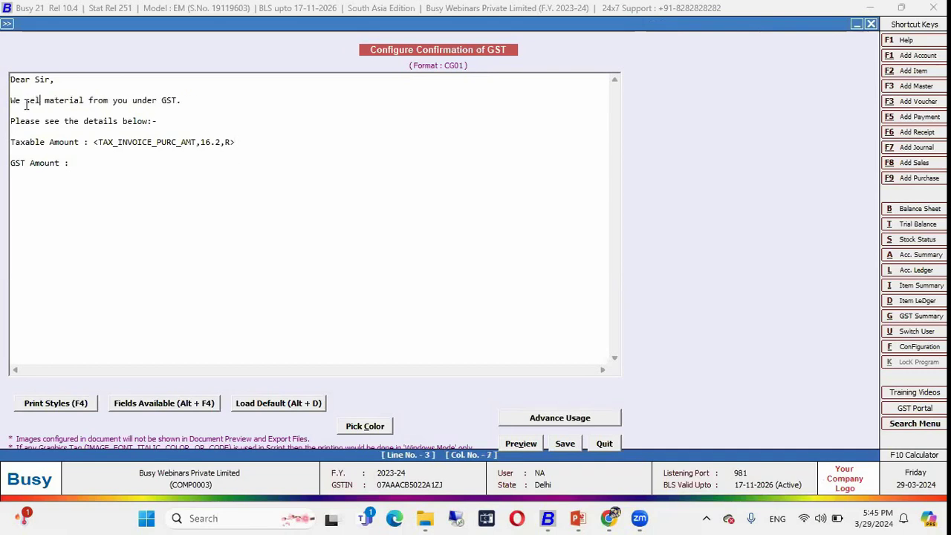
pyautogui.press('Right')
pyautogui.press('Right')
pyautogui.press('Right')
pyautogui.press('Right')
pyautogui.press('Right')
pyautogui.press('Right')
pyautogui.press('Right')
pyautogui.press('Right')
pyautogui.press('Right')
pyautogui.press('Right')
pyautogui.press('Right')
pyautogui.press('BackSpace')
pyautogui.press('BackSpace')
pyautogui.press('BackSpace')
pyautogui.press('Delete')
pyautogui.write('to')
pyautogui.press('Right')
pyautogui.press('Right')
pyautogui.press('Right')
pyautogui.press('Right')
pyautogui.press('Right')
pyautogui.press('Delete')
pyautogui.press('Delete')
pyautogui.press('Delete')
pyautogui.press('Delete')
pyautogui.press('Delete')
pyautogui.press('Delete')
pyautogui.write('with applyi')
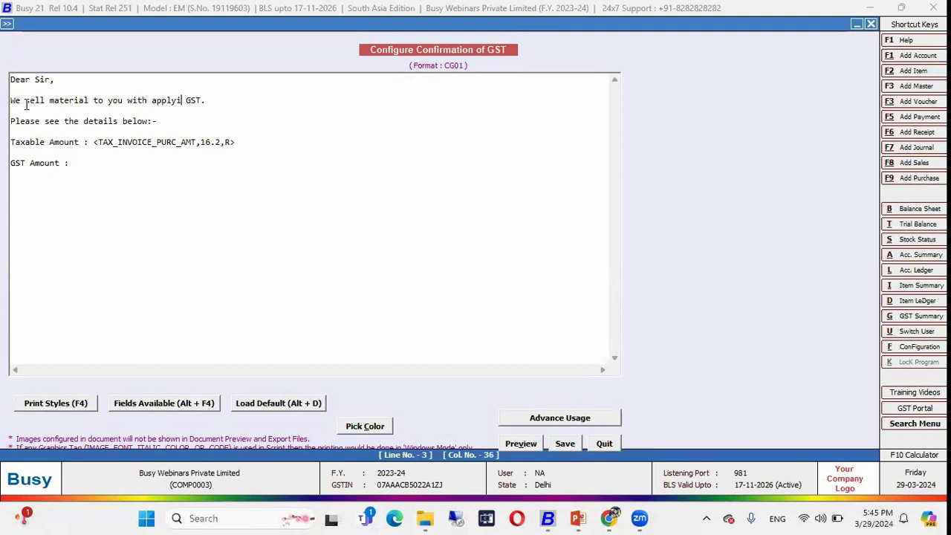
pyautogui.write('ng')
# - Replace the purchase field on the taxable amount line with TAX_INVOICE_SALE_AMT and remove the blank line below it
pyautogui.press('Down')
pyautogui.press('Down')
pyautogui.press('Down')
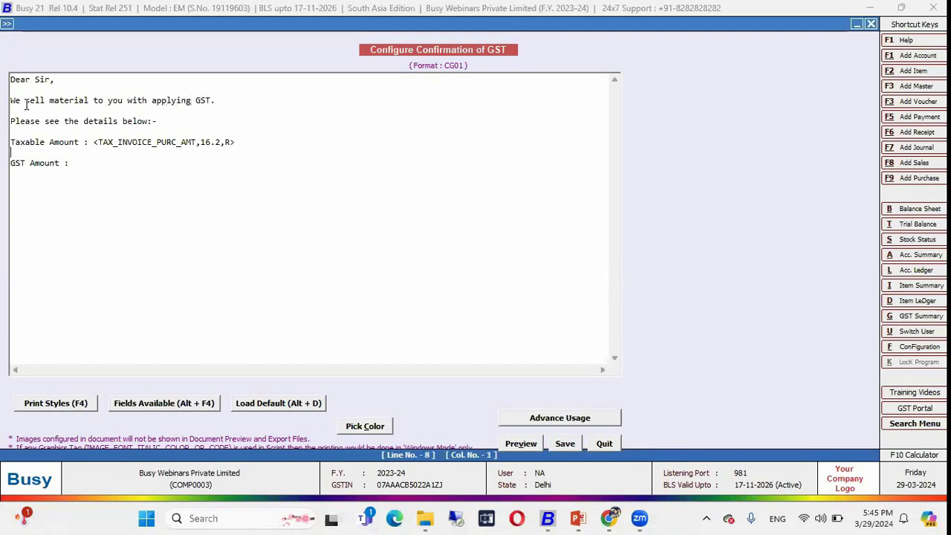
pyautogui.press('End')
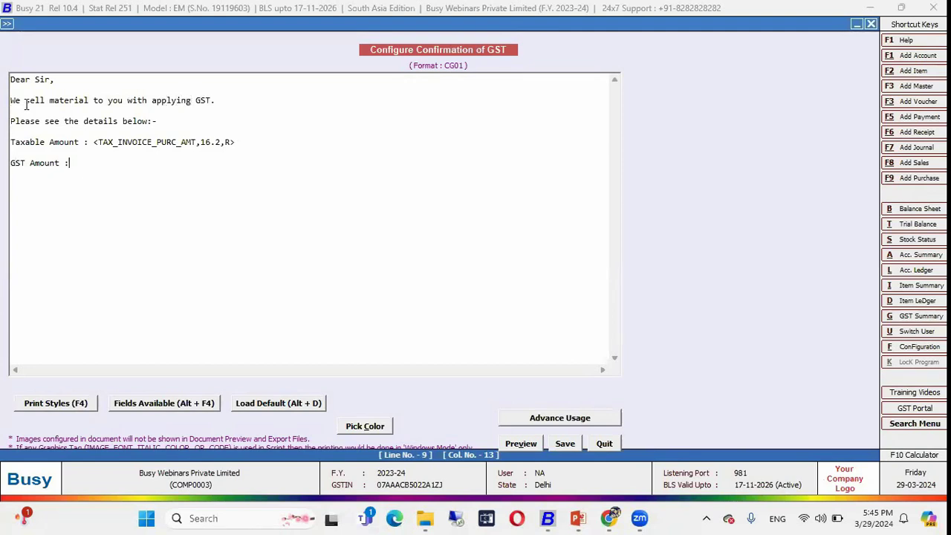
pyautogui.press('Up')
pyautogui.press('Up')
pyautogui.press('End')
pyautogui.press('Left')
pyautogui.press('Left')
pyautogui.press('Left')
pyautogui.press('Left')
pyautogui.press('Left')
pyautogui.press('Left')
pyautogui.press('Left')
pyautogui.press('Left')
pyautogui.press('Left')
pyautogui.press('Left')
pyautogui.press('Left')
pyautogui.press('Left')
pyautogui.press('Left')
pyautogui.press('Left')
pyautogui.press('Left')
pyautogui.hotkey('shift', 'End')
pyautogui.press('Delete')
pyautogui.press('Delete')
pyautogui.hotkey('alt', 'F4')
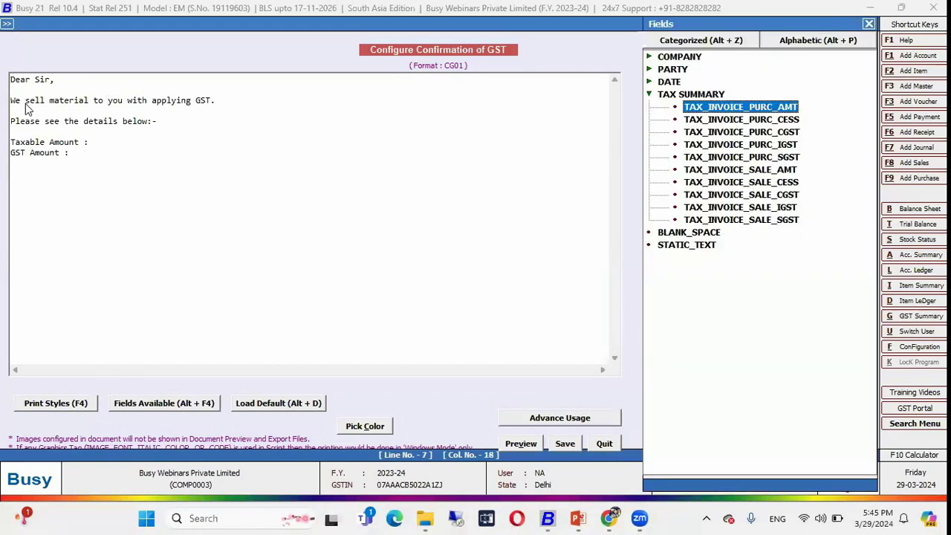
pyautogui.press('Down')
pyautogui.press('Down')
pyautogui.press('Down')
pyautogui.press('Down')
pyautogui.press('Down')
pyautogui.press('Return')
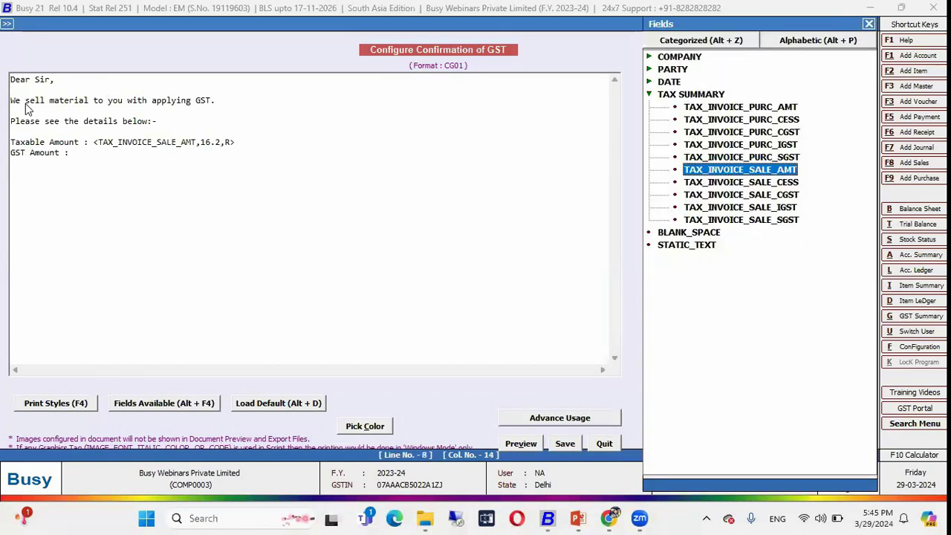
# - Insert the TAX_INVOICE_SALE_CGST field from the tax summary fields after the "GST Amount :" label
pyautogui.press('Down')
pyautogui.press('Down')
pyautogui.press('Up')
pyautogui.press('Up')
pyautogui.press('Up')
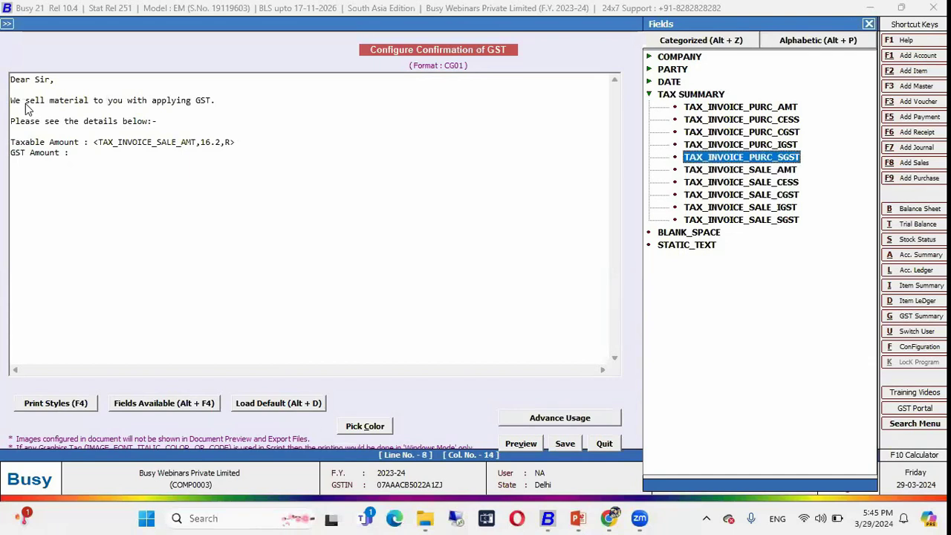
pyautogui.press('Down')
pyautogui.press('Down')
pyautogui.press('Down')
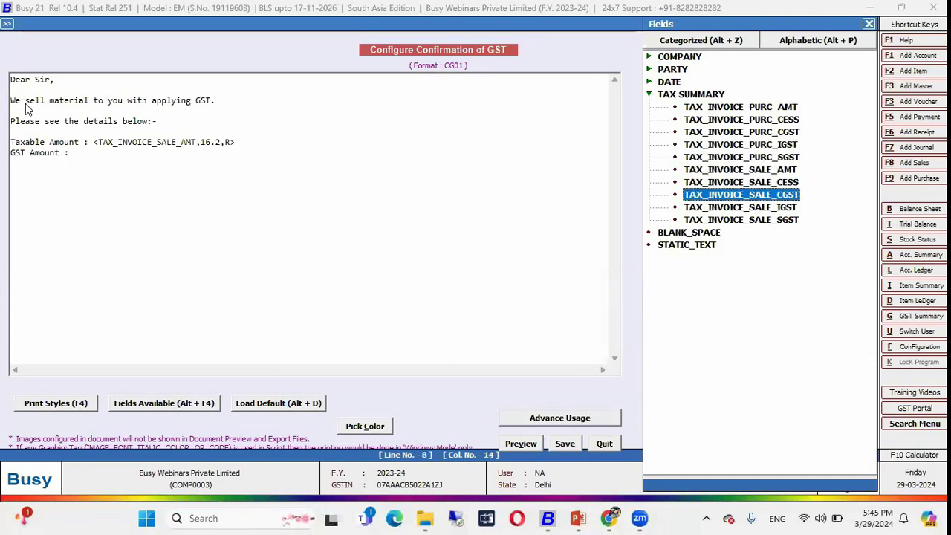
pyautogui.press('Return')
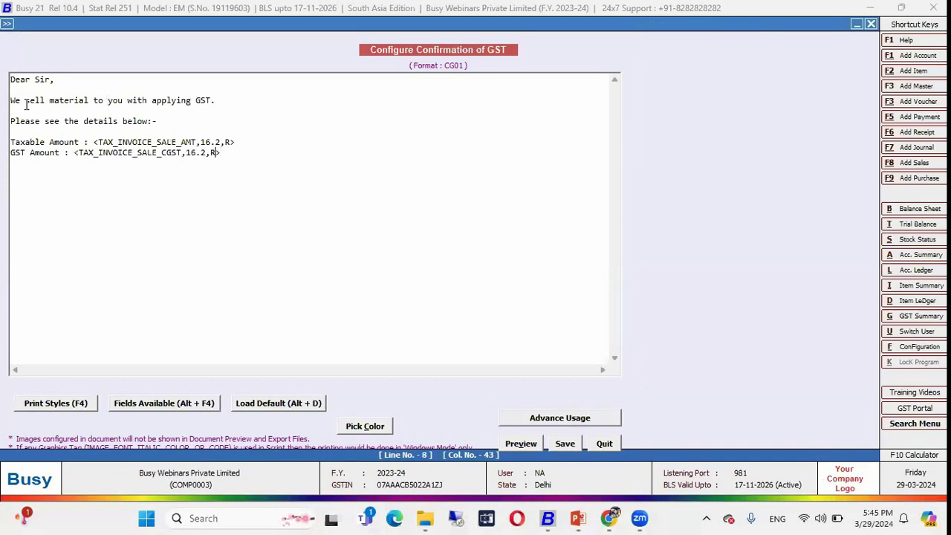
# - Change the "GST Amount" label to "CGST Amount"
pyautogui.press('Left')
pyautogui.press('Left')
pyautogui.press('Left')
pyautogui.press('Left')
pyautogui.press('Left')
pyautogui.press('Left')
pyautogui.press('Left')
pyautogui.press('Left')
pyautogui.press('Left')
pyautogui.press('Left')
pyautogui.press('Left')
pyautogui.press('Left')
pyautogui.press('Left')
pyautogui.press('Left')
pyautogui.press('Left')
pyautogui.press('Left')
pyautogui.press('Left')
pyautogui.press('Home')
pyautogui.write('C')
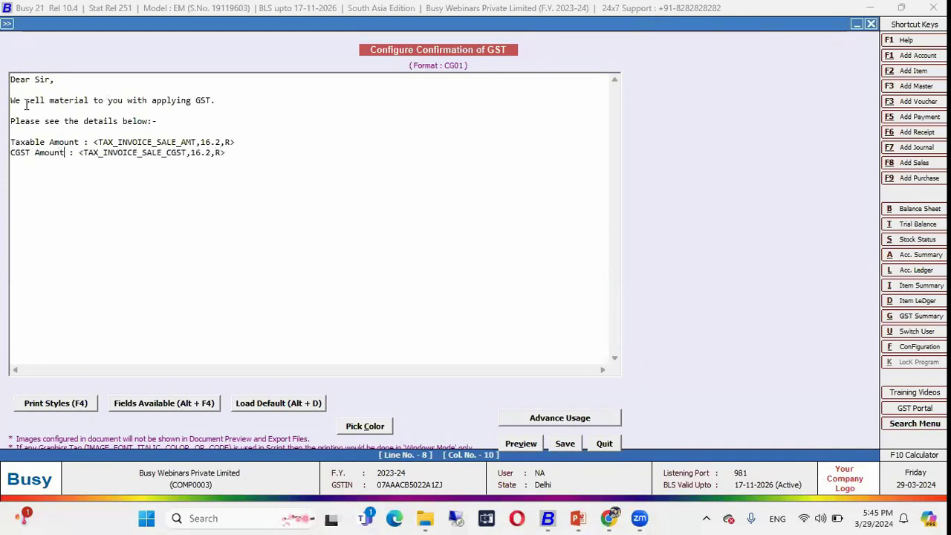
# - Add the lines "IGST Amount : <TAX_INVOICE_SALE_IGST,16.2,R>" and "SGST Amount : <TAX_INVOICE_SALE_SGST,16.2,R>" below the CGST line
pyautogui.press('Down')
pyautogui.write('IGST Amount :')
pyautogui.write('<TAX_INVOICE_SALE_IGST,16.2,R>')
pyautogui.press('Return')
pyautogui.write('SGST')
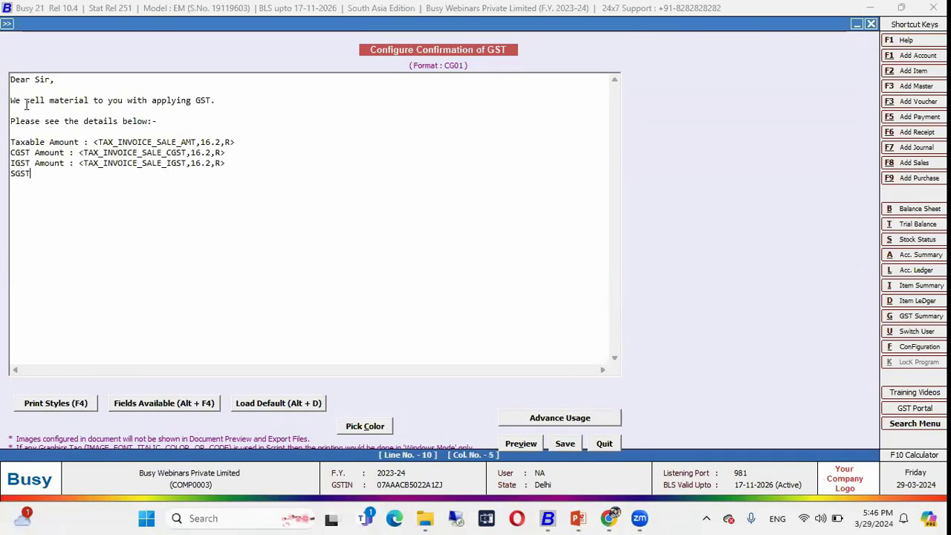
pyautogui.write('Amount : <TAX_INVOICE_SALE_SGST,16.2,R>')
pyautogui.press('Return')
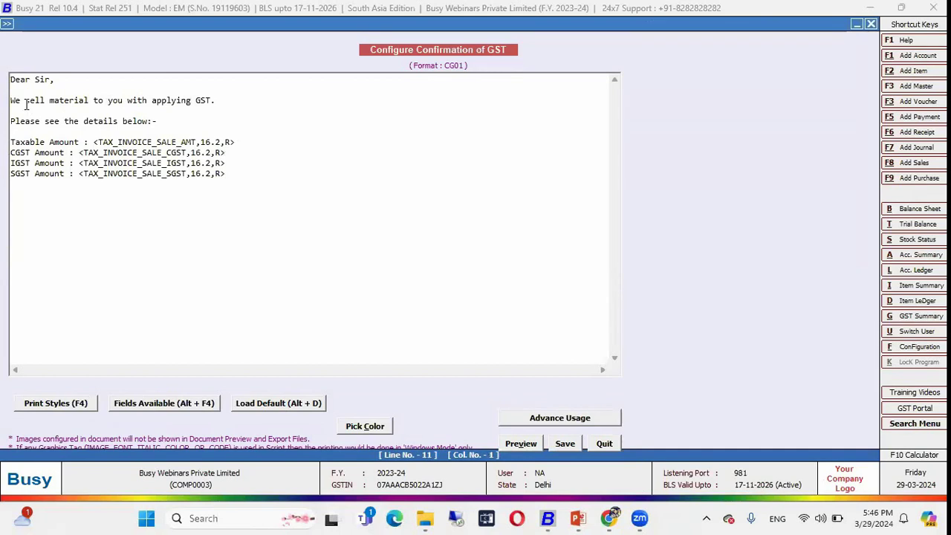
# - Add the closing line "Thanks and Regards", leaving a blank line after the SGST amount
pyautogui.write('Thanks and Regard')
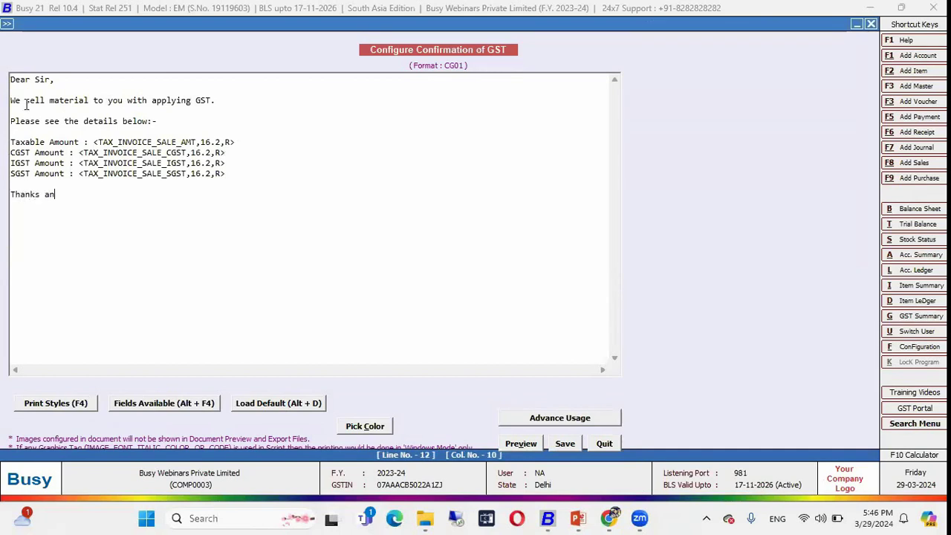
pyautogui.press('Return')
pyautogui.write('s')
# - Insert the COMPANY_NAME field in the format 40,L on the line under "Thanks and Regards"
pyautogui.hotkey('alt', 'F4')
pyautogui.press('Up')
pyautogui.press('Up')
pyautogui.press('Up')
pyautogui.press('Up')
pyautogui.press('Up')
pyautogui.press('Up')
pyautogui.press('Up')
pyautogui.press('Up')
pyautogui.press('Up')
pyautogui.press('Up')
pyautogui.press('Up')
pyautogui.press('Up')
pyautogui.press('Up')
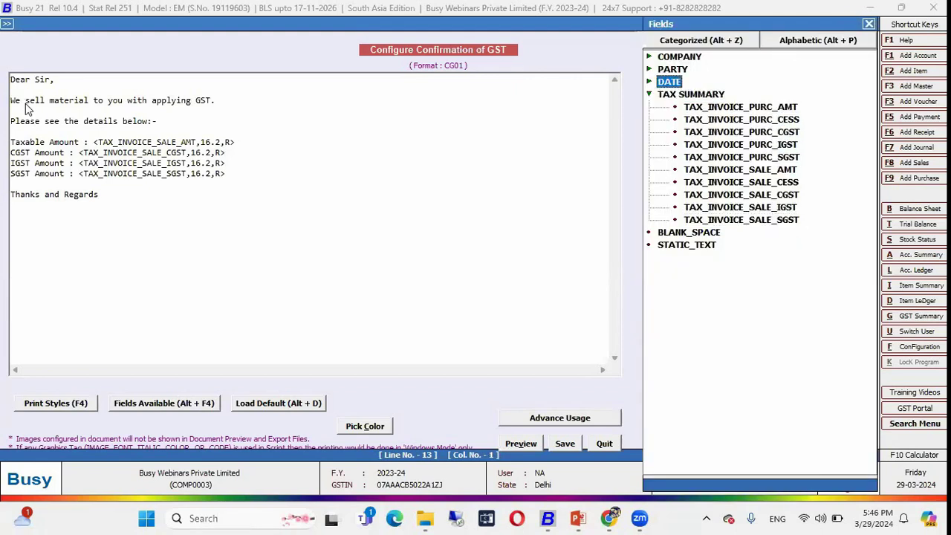
pyautogui.press('Right')
pyautogui.press('Down')
pyautogui.press('Down')
pyautogui.press('Down')
pyautogui.press('Down')
pyautogui.press('Down')
pyautogui.press('Down')
pyautogui.press('Down')
pyautogui.press('Down')
pyautogui.press('Down')
pyautogui.press('Down')
pyautogui.press('Down')
pyautogui.press('Down')
pyautogui.press('Down')
pyautogui.press('Down')
pyautogui.press('Return')
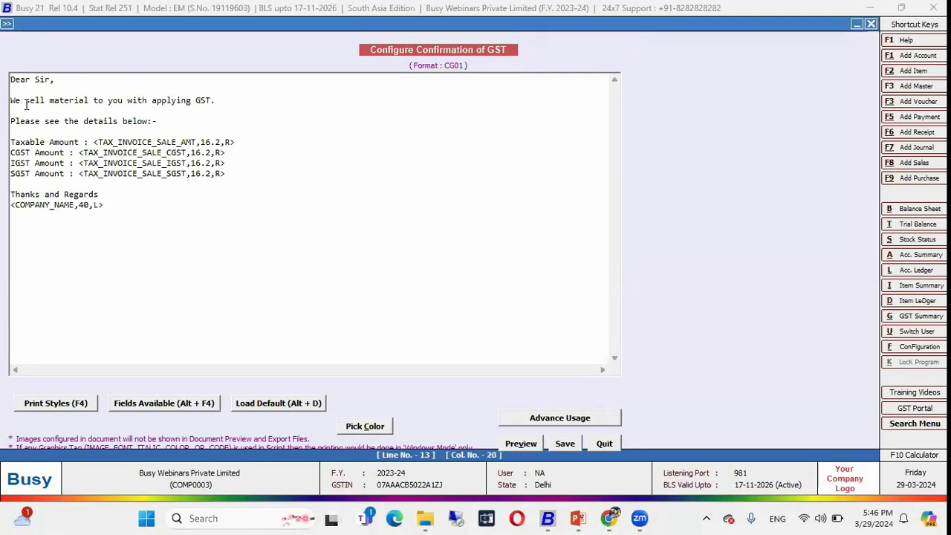
# - Save the CG01 letter format and leave the Confirmation of GST configuration
pyautogui.press('Escape')
pyautogui.press('Escape')
pyautogui.press('Escape')
pyautogui.press('Right')
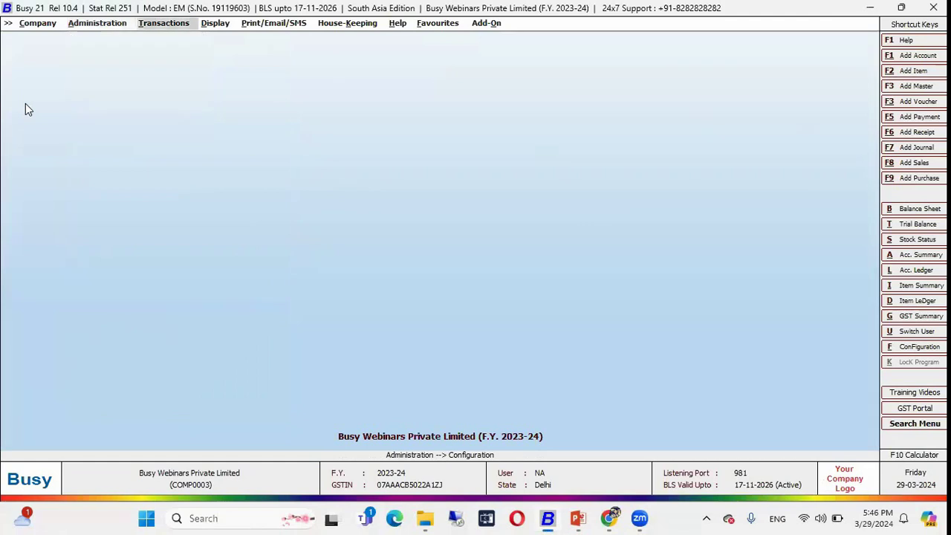
pyautogui.press('Right')
pyautogui.press('Return')
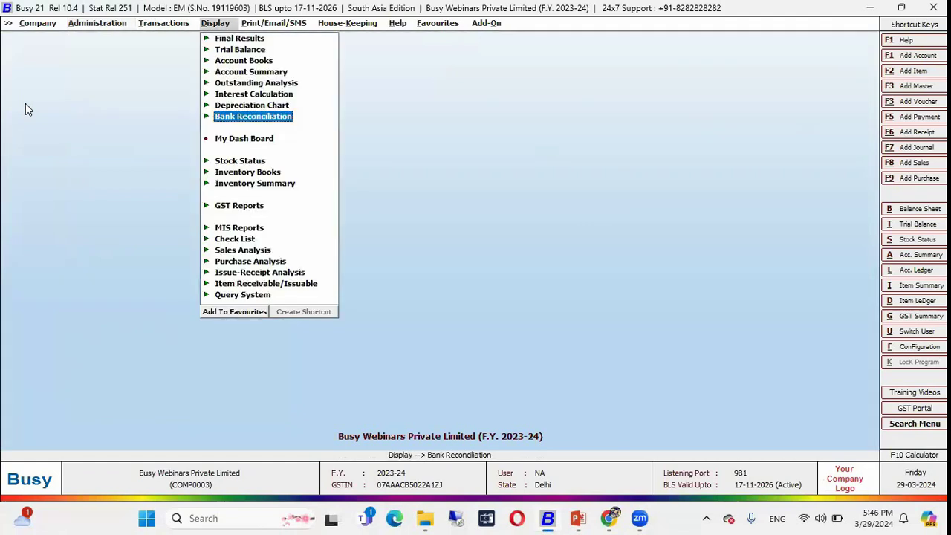
pyautogui.press('Right')
pyautogui.press('Down')
pyautogui.press('Up')
pyautogui.press('Return')
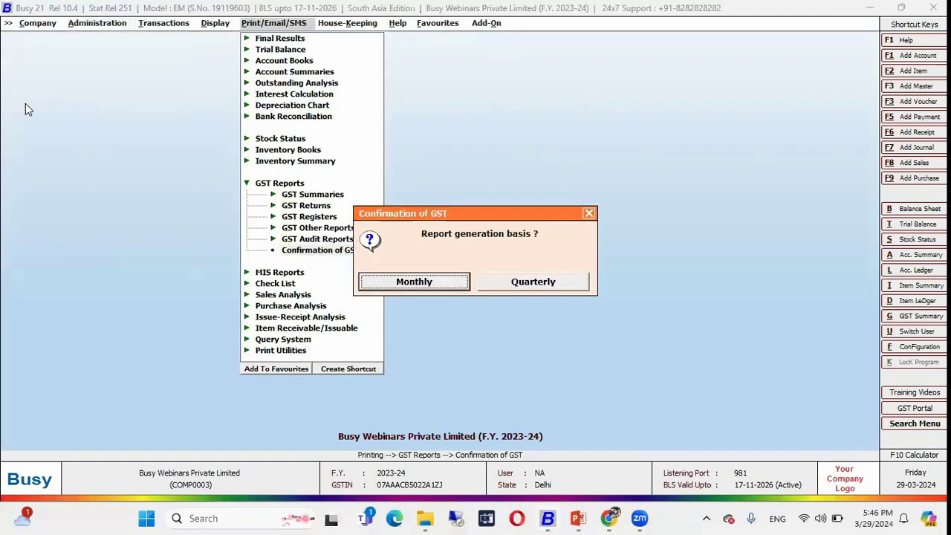
pyautogui.press('Escape')
pyautogui.press('Escape')
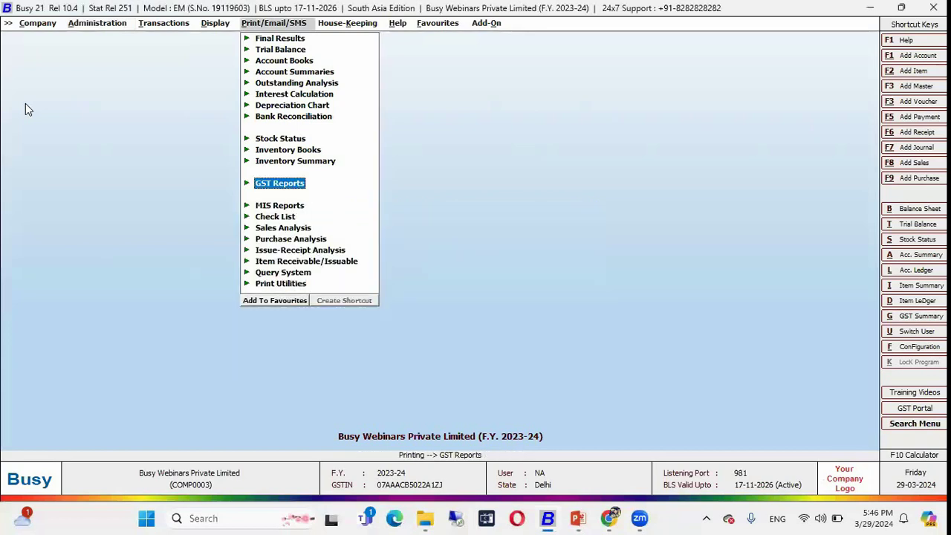
# - Open the printable Confirmation of GST report and choose quarterly as the report generation basis
pyautogui.press('Return')
pyautogui.press('Down')
pyautogui.press('Down')
pyautogui.press('Down')
pyautogui.press('Down')
pyautogui.press('Return')
pyautogui.press('Right')
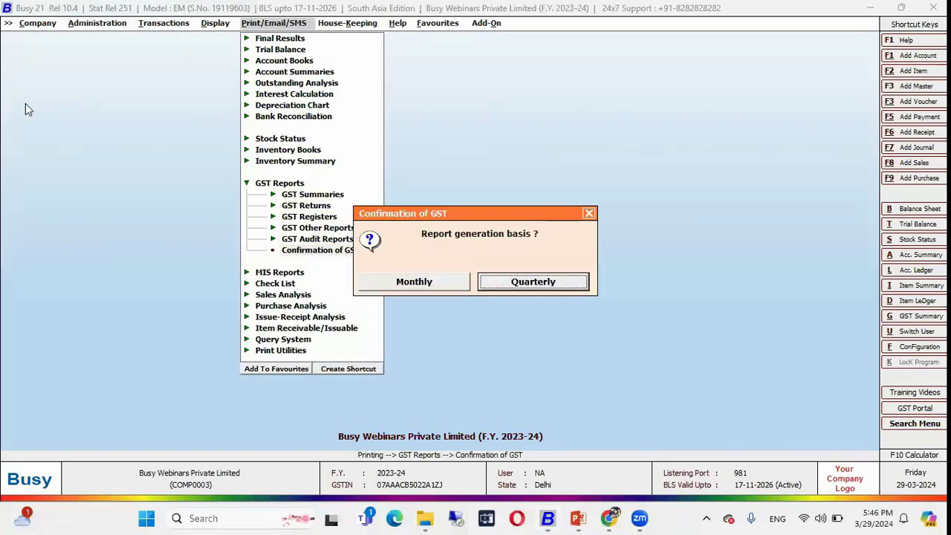
pyautogui.press('Return')
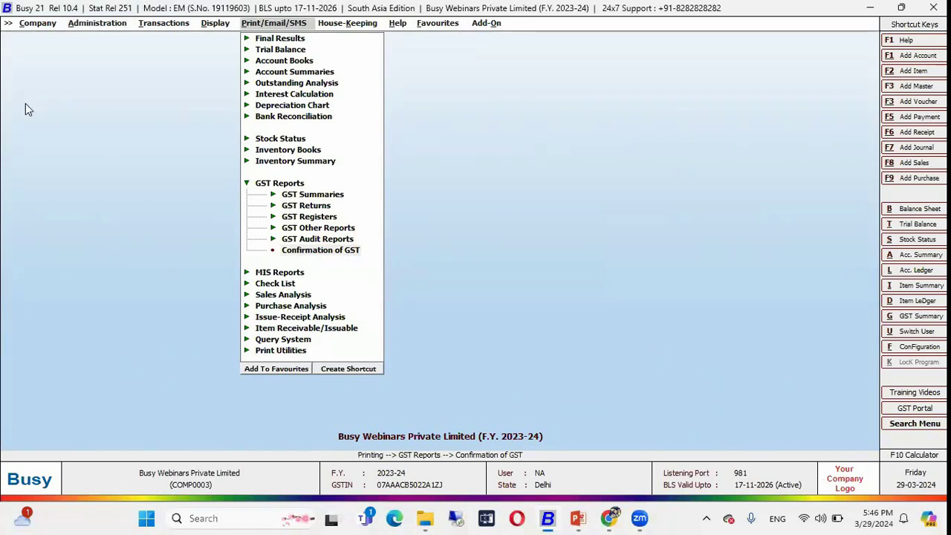
# - Set the confirmation to ALL accounts, starting quarter Ist, ending quarter IVth, and printing format CG01
pyautogui.press('Return')
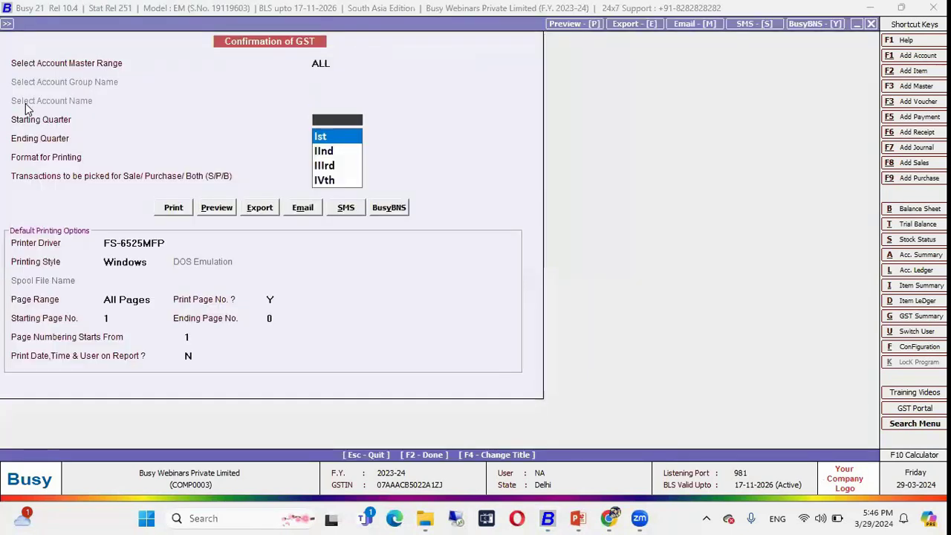
pyautogui.press('Return')
pyautogui.press('Down')
pyautogui.press('Down')
pyautogui.press('Down')
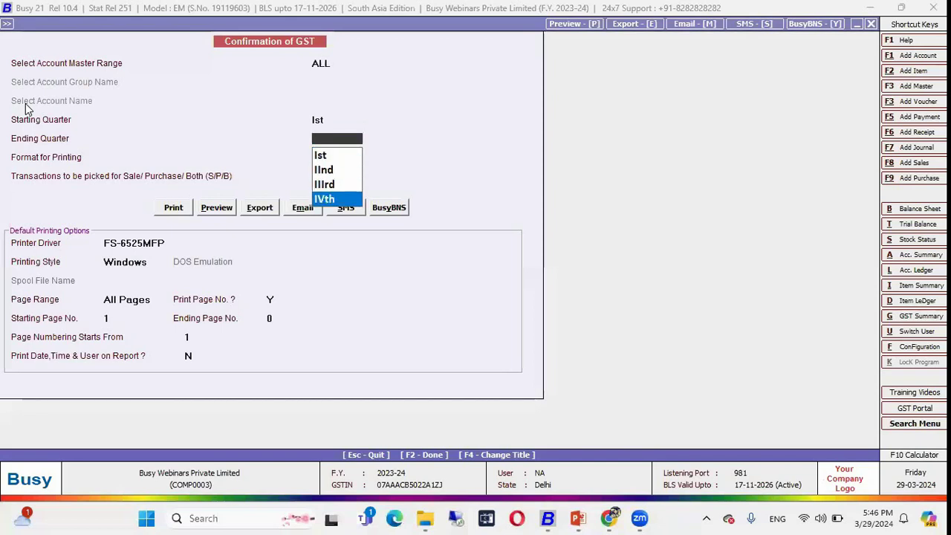
pyautogui.press('Return')
pyautogui.press('Down')
pyautogui.press('Return')
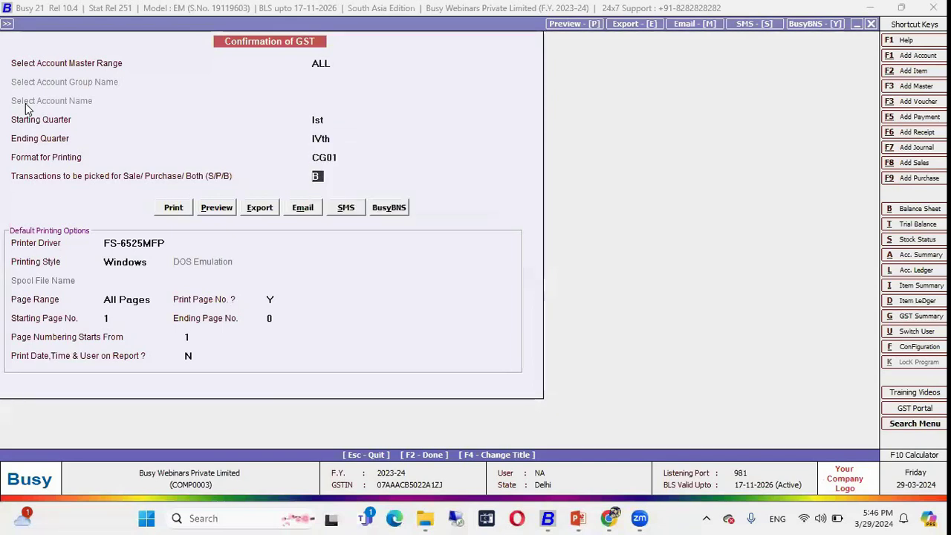
# - Pick only sale transactions (S) for the confirmation and preview the letters
pyautogui.write('S')
pyautogui.press('Return')
pyautogui.press('Right')
pyautogui.press('Return')
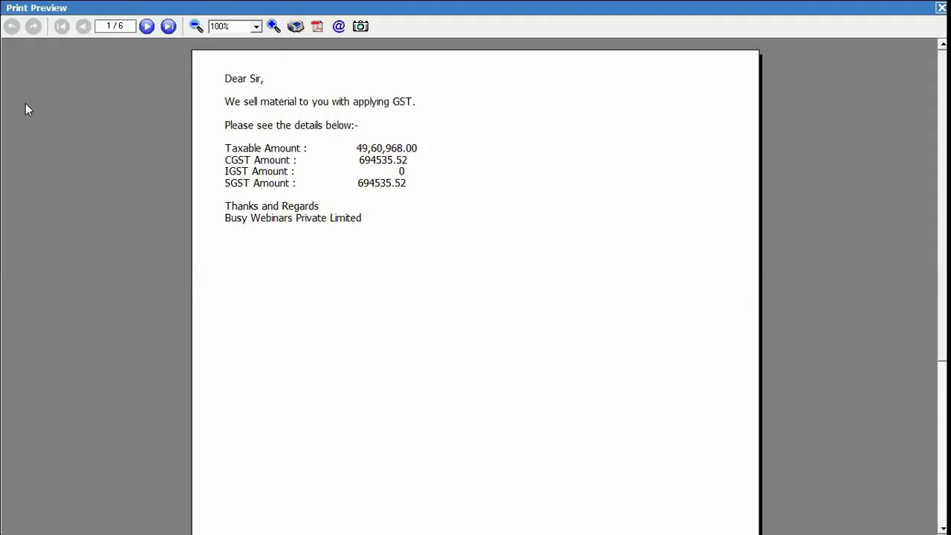
# - Review the tax amounts in each previewed GST letter through the last page, and close the preview and report
pyautogui.click(146, 26)
pyautogui.click(146, 26)
pyautogui.click(145, 26)
pyautogui.click(145, 26)
pyautogui.click(145, 26)
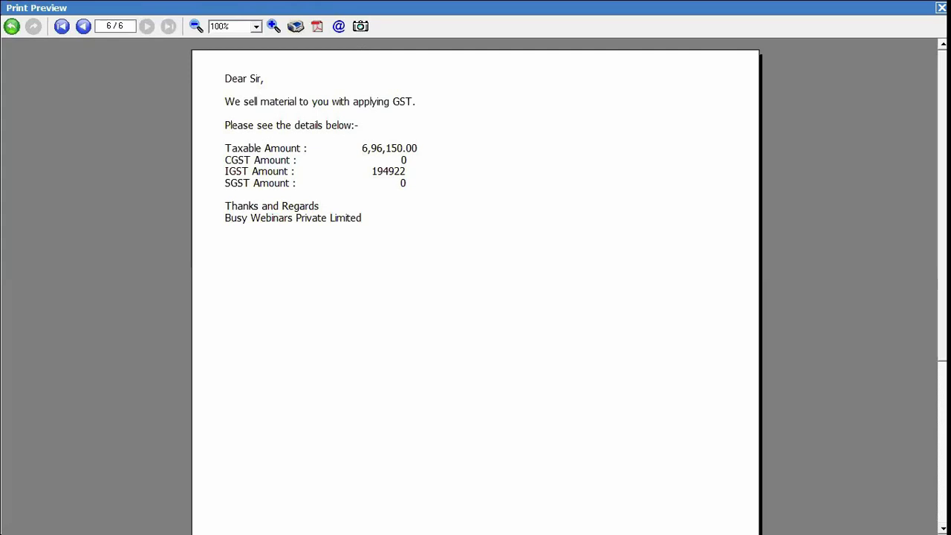
pyautogui.click(941, 8)
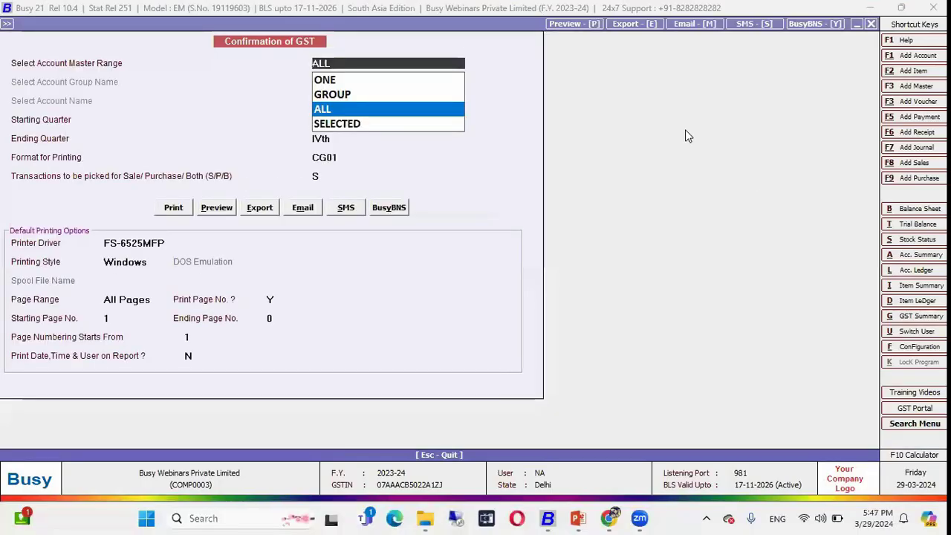
pyautogui.press('Escape')
pyautogui.press('Escape')
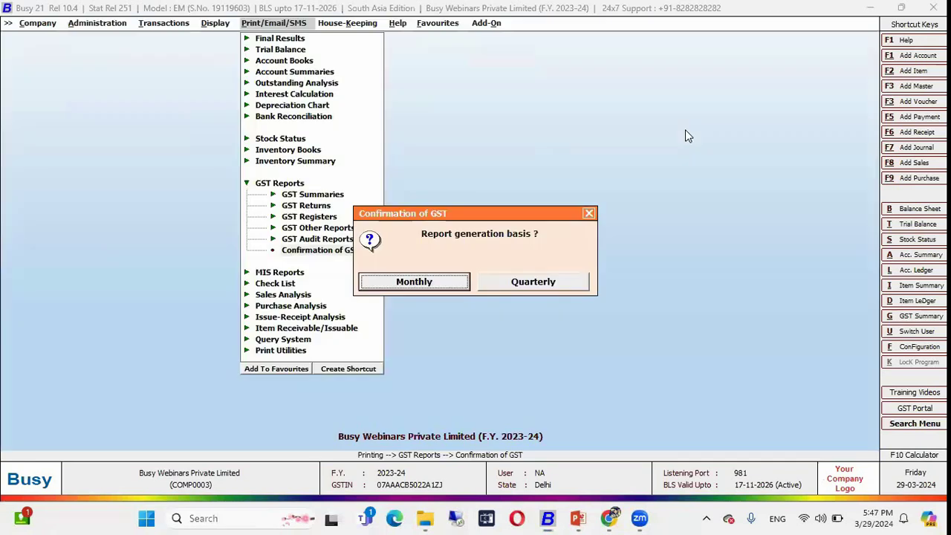
pyautogui.press('Escape')
pyautogui.press('Escape')
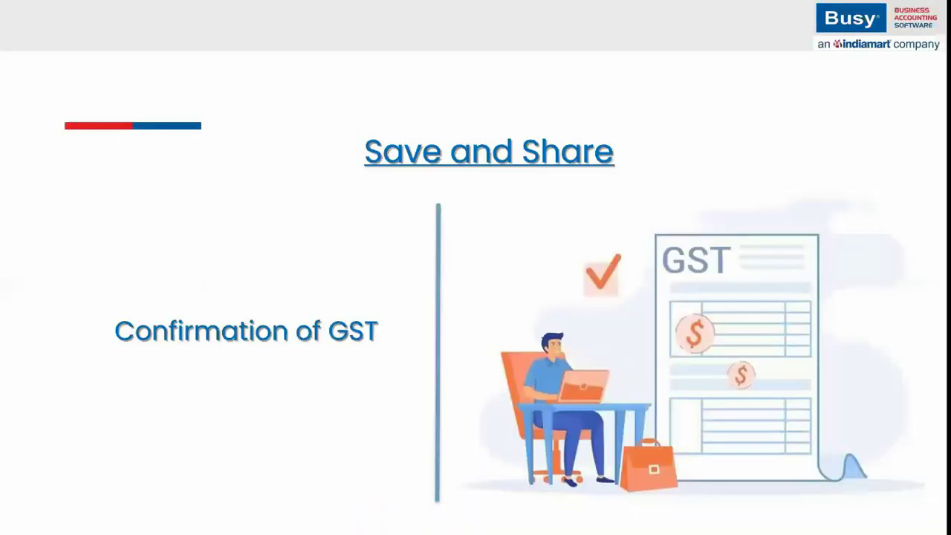